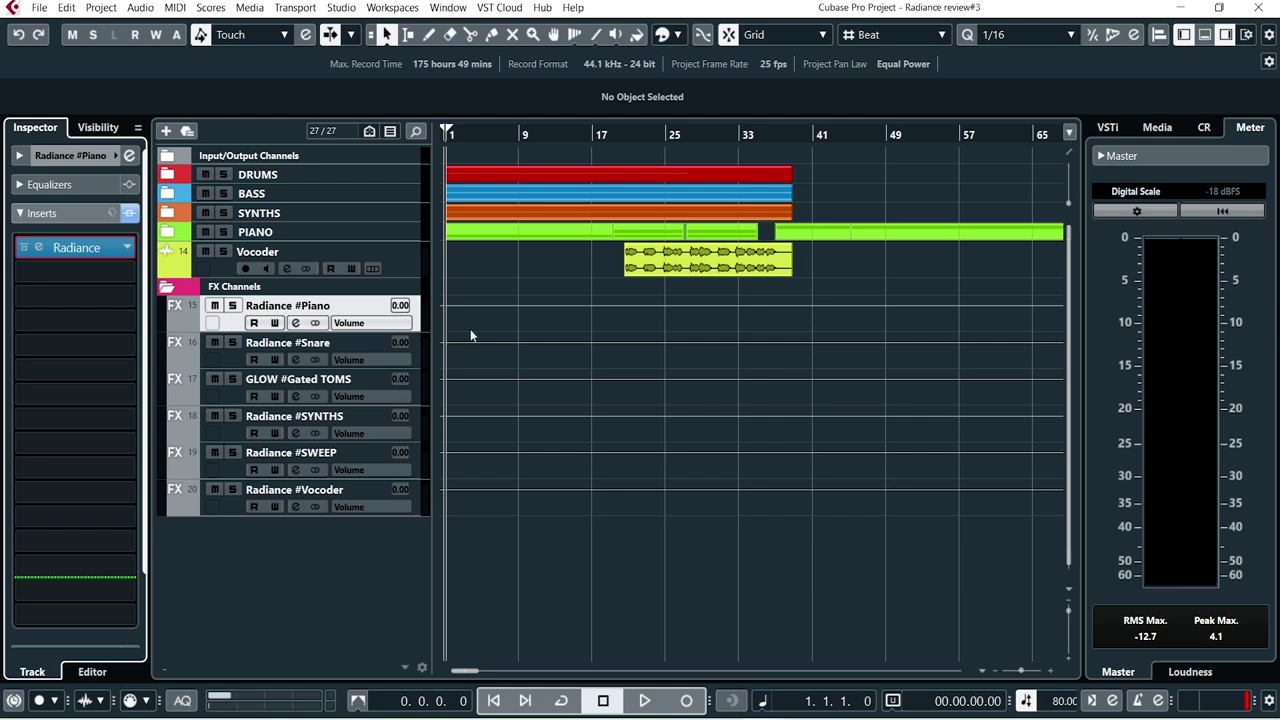
Start playback of the Radiance review#3 project from the beginning
key(space)
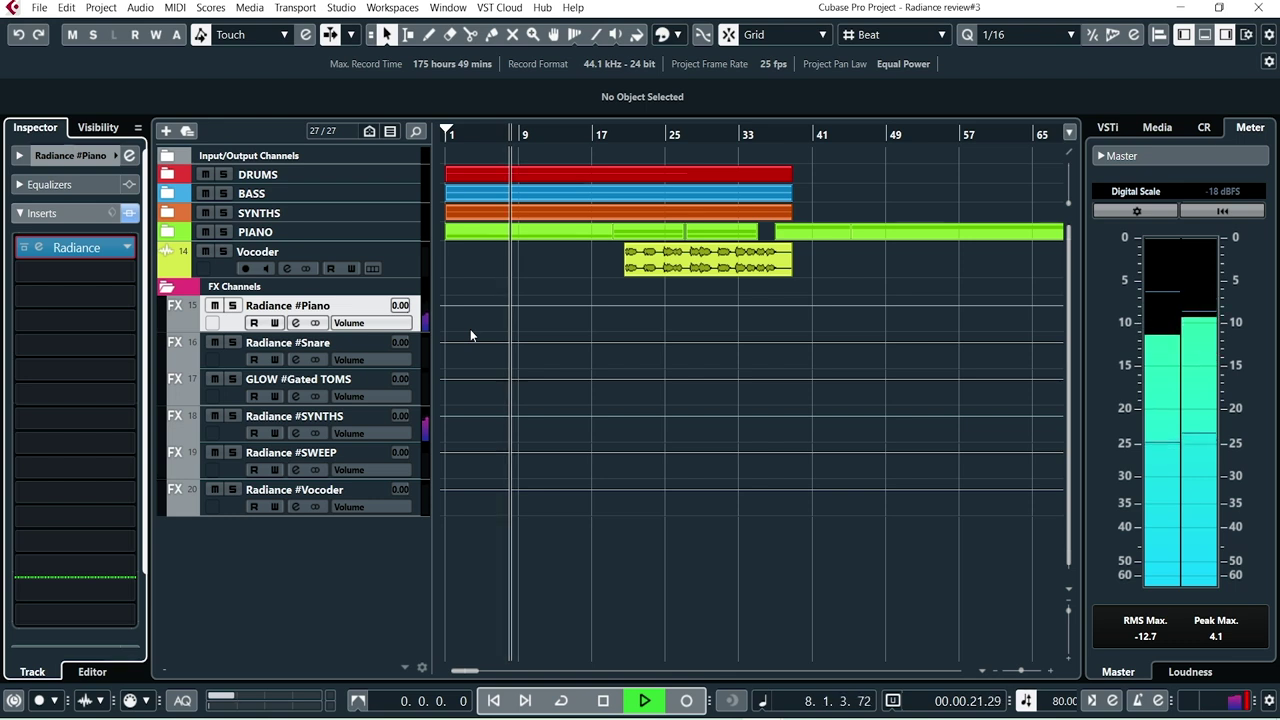
click(39, 249)
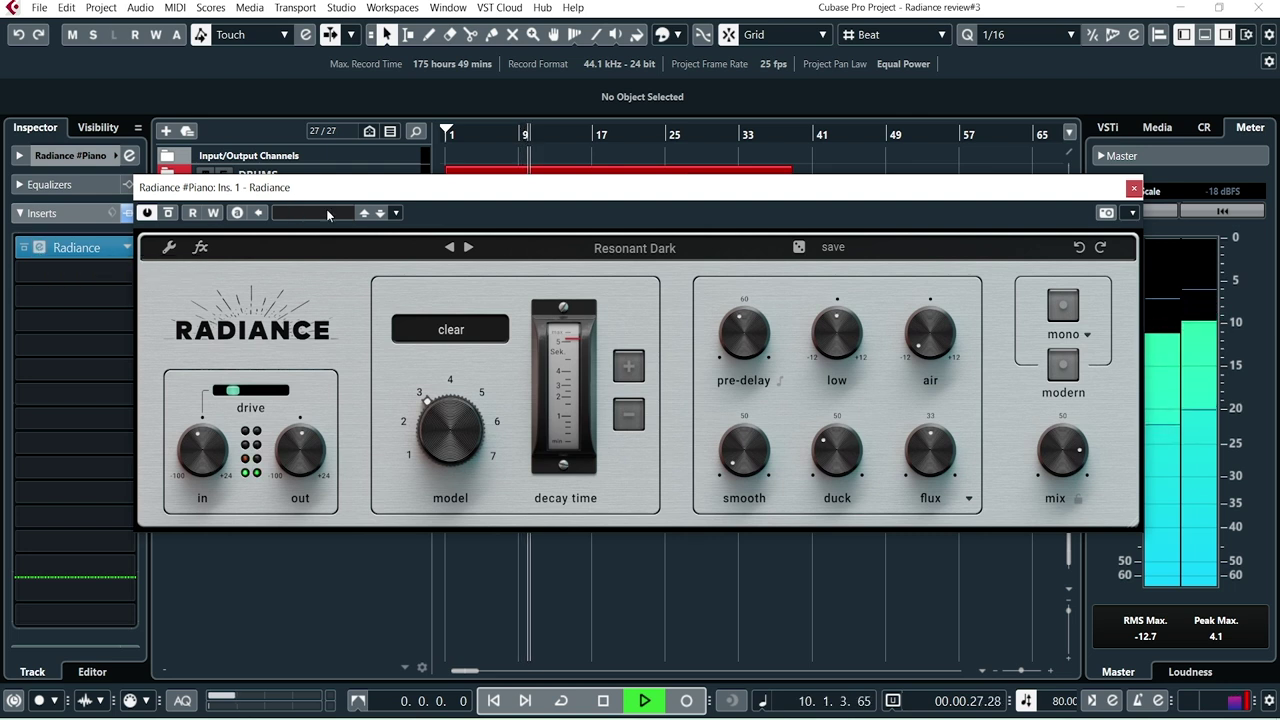
drag(459, 192, 444, 227)
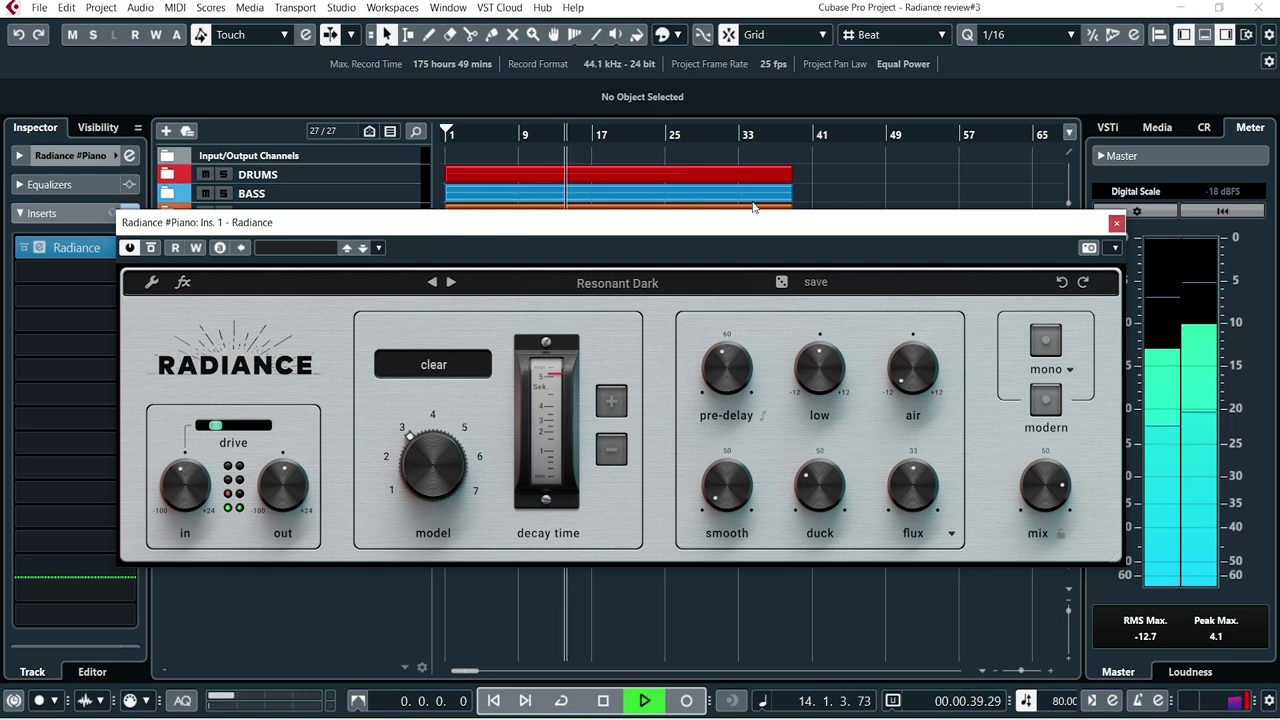
click(1117, 224)
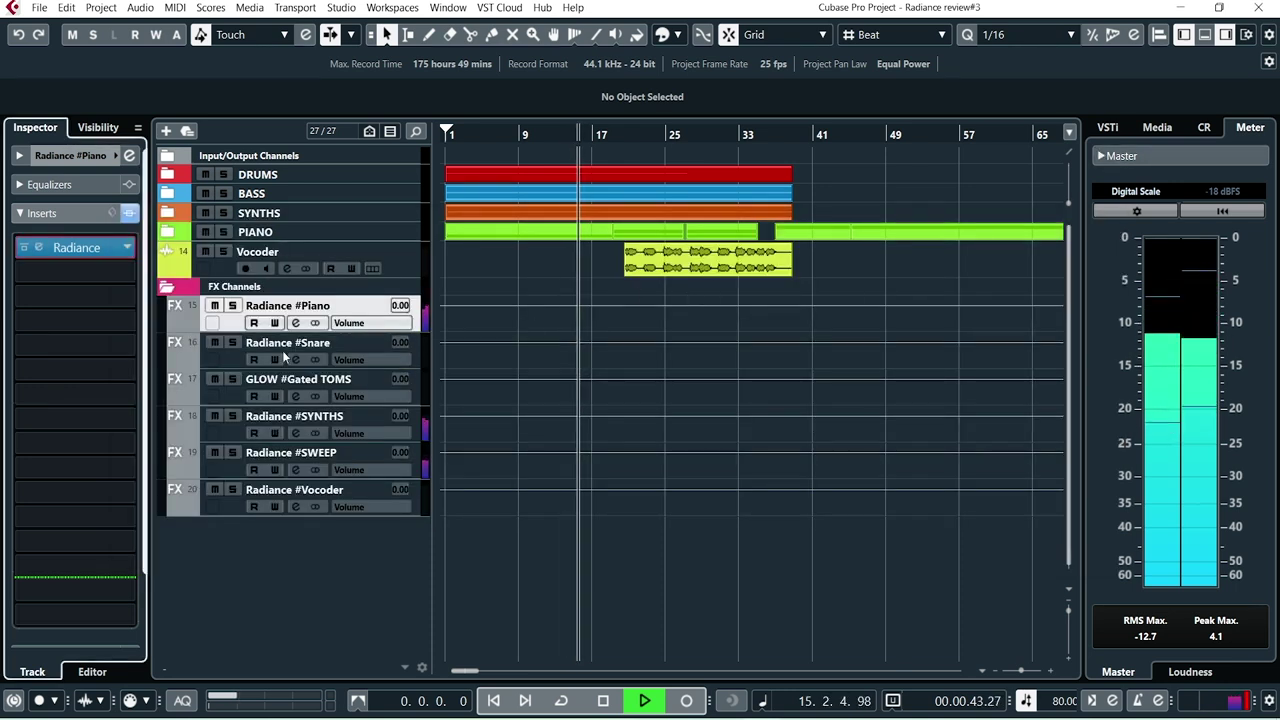
Select Radiance #Snare, expand DRUMS, and view the snare Radiance reverb's Bright Crisp preset
click(233, 361)
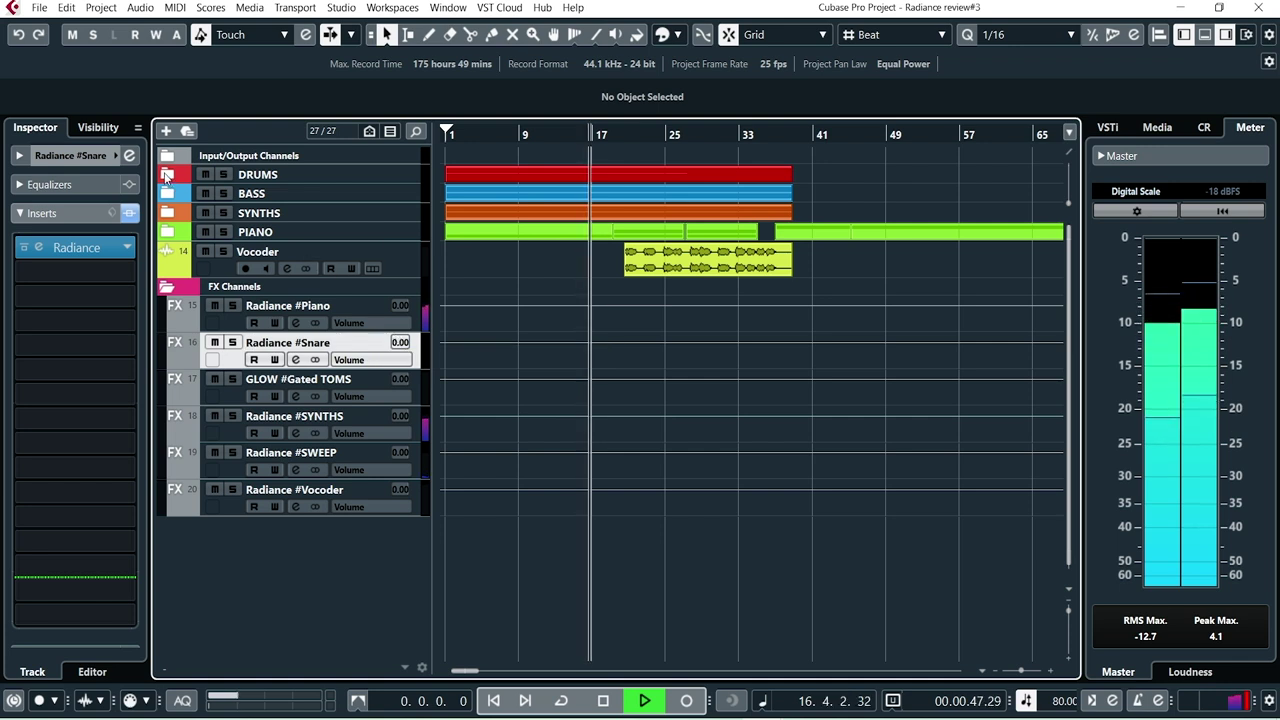
click(167, 174)
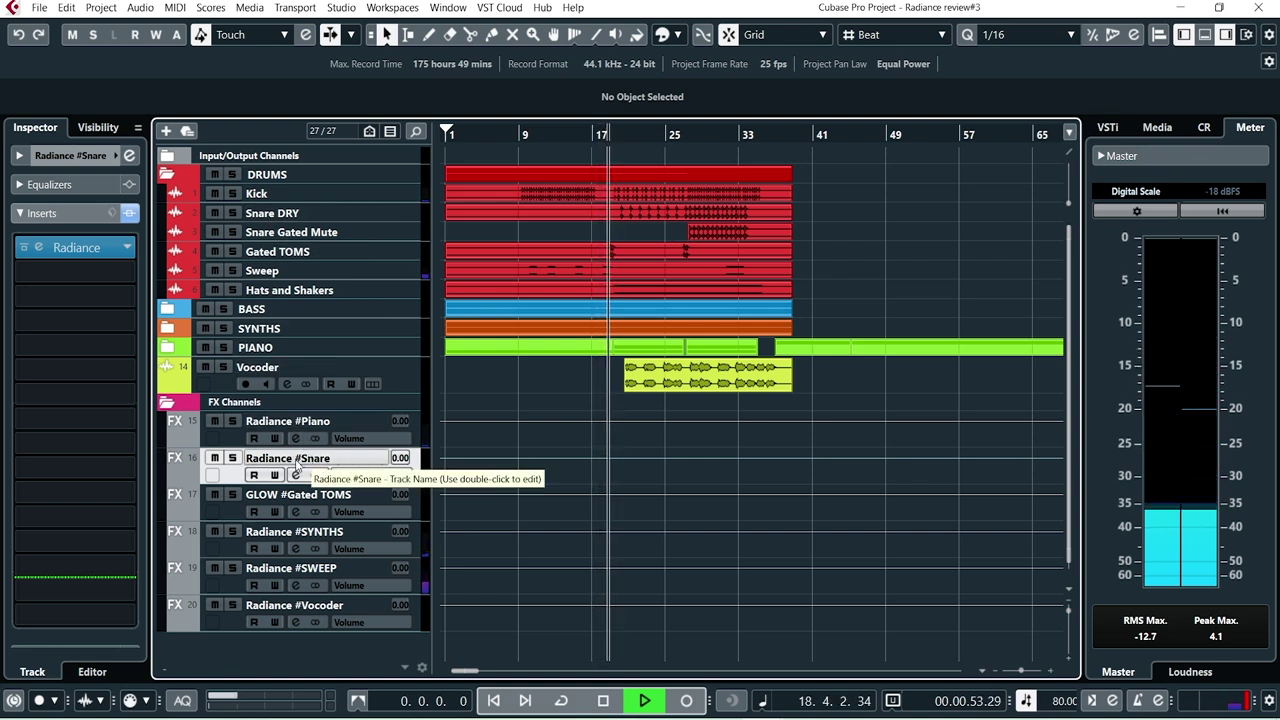
click(37, 249)
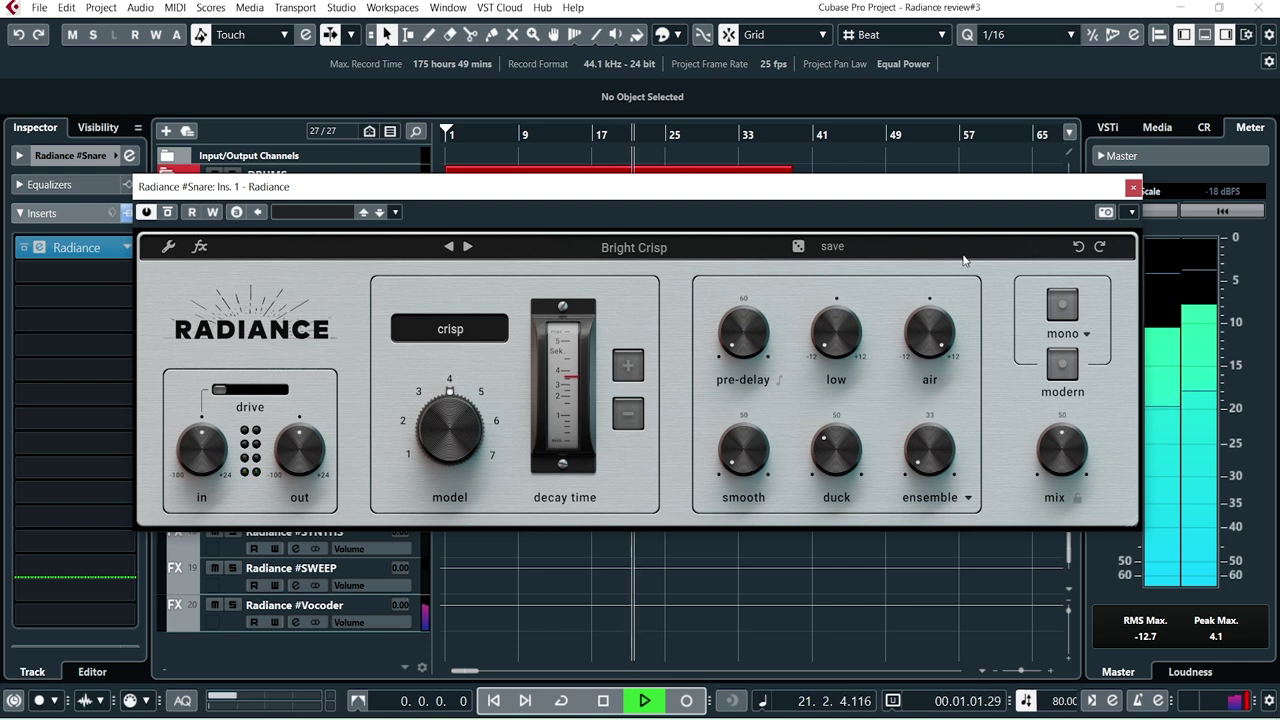
Close the snare reverb and open the Vocoder send's Radiance editor, showing the Ambience Air preset
click(1133, 189)
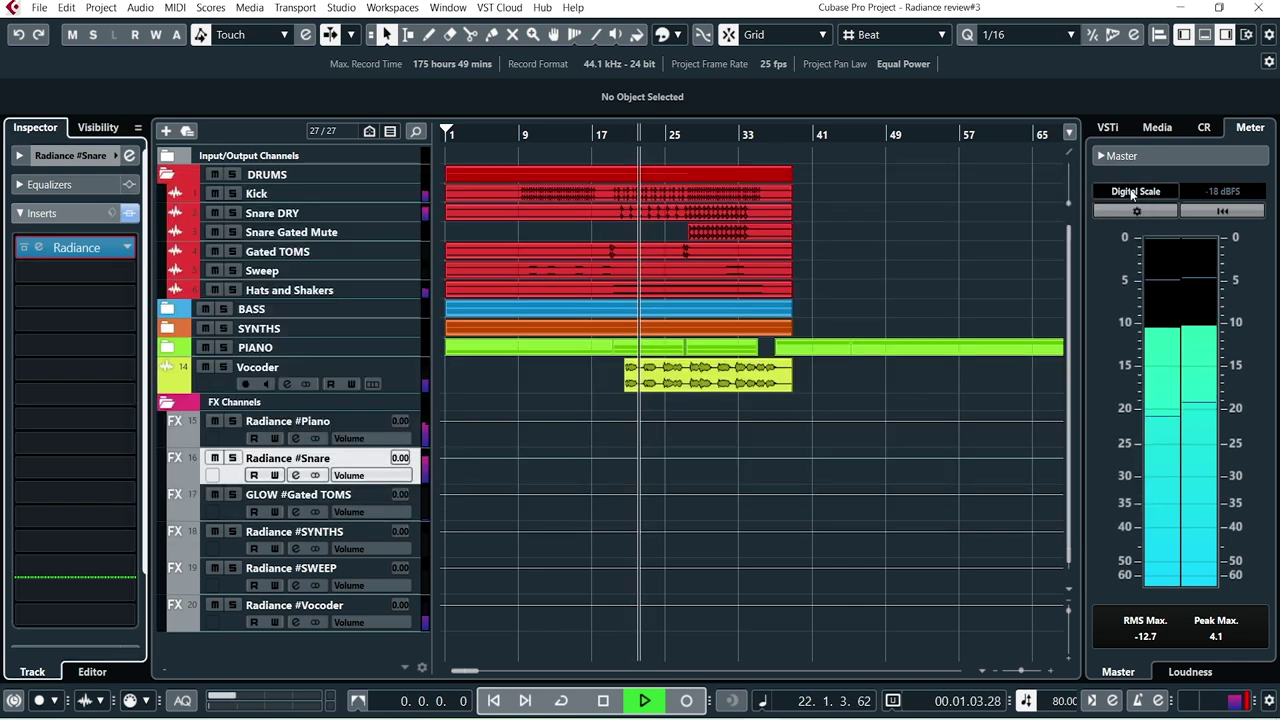
click(405, 377)
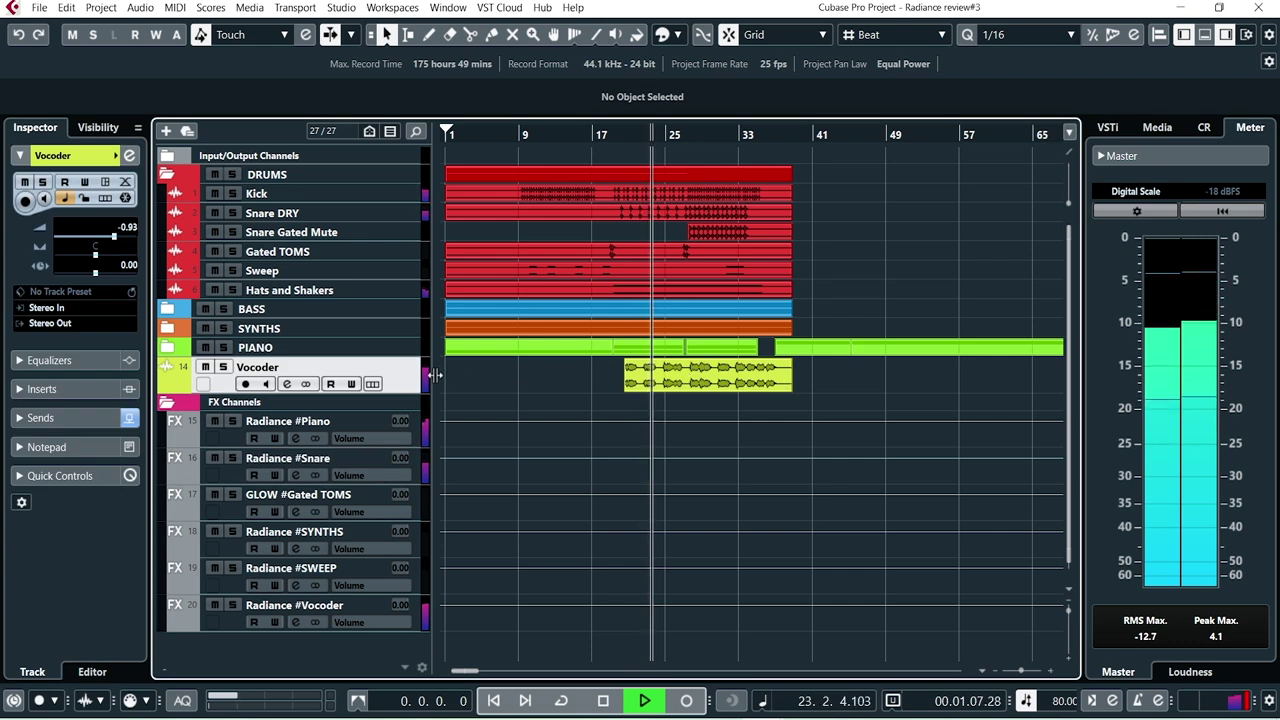
click(44, 419)
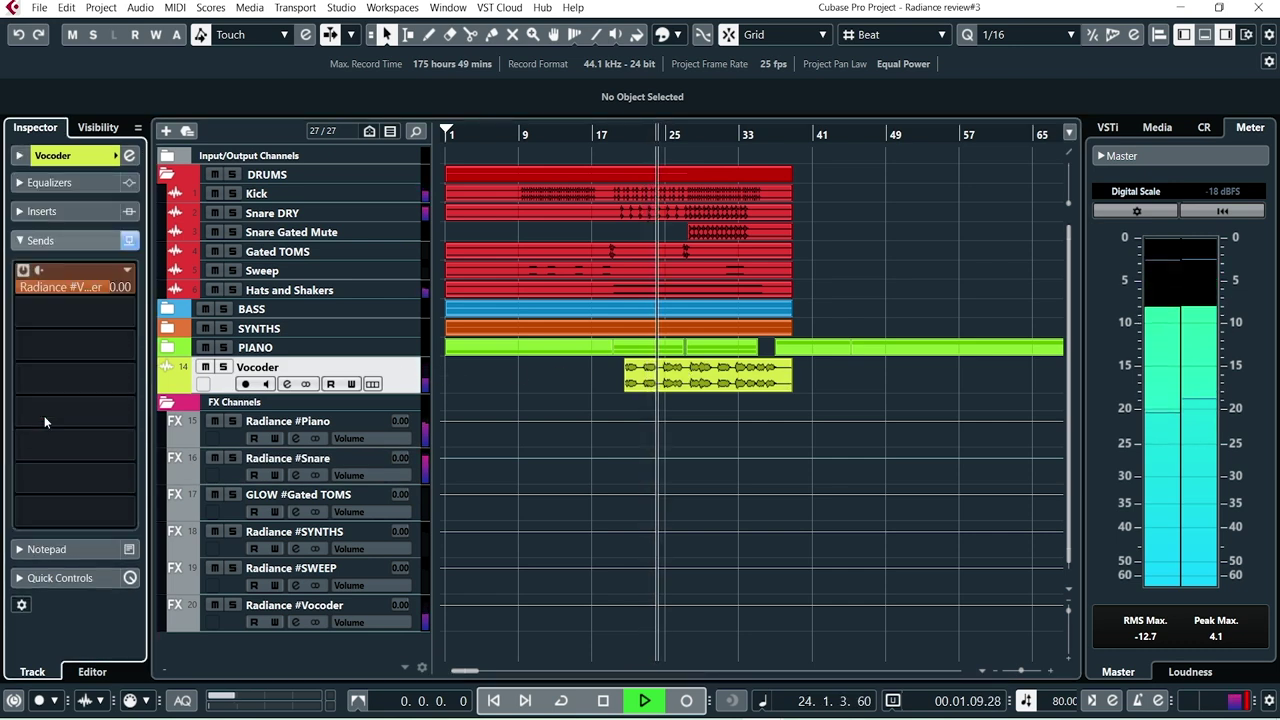
right_click(64, 276)
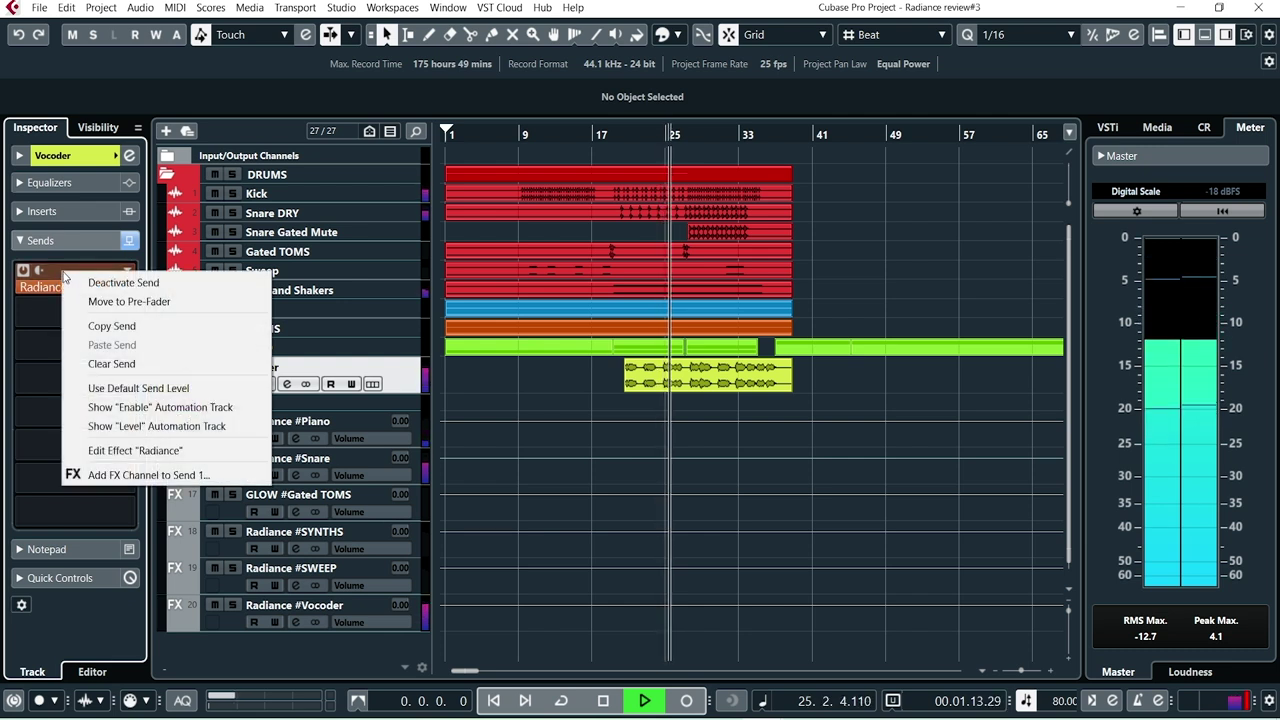
click(117, 451)
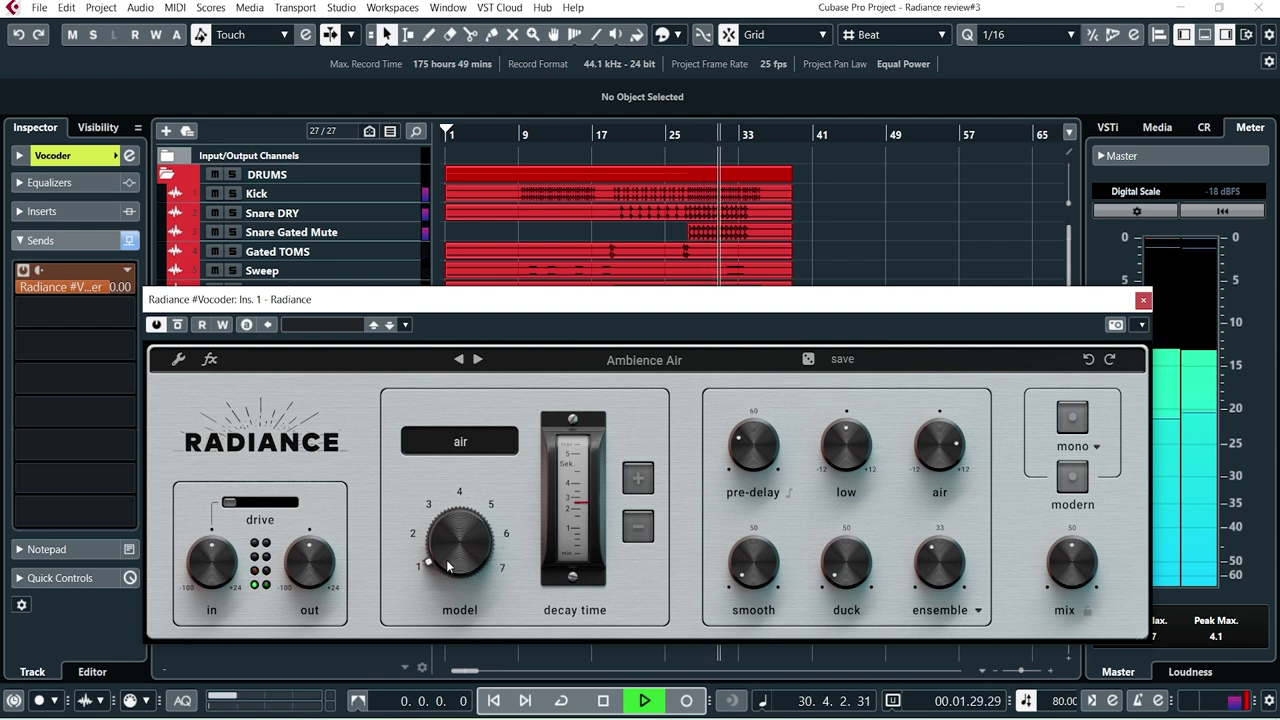
Close the vocoder reverb, collapse the DRUMS folder, and select the Radiance #Piano FX channel
click(1144, 301)
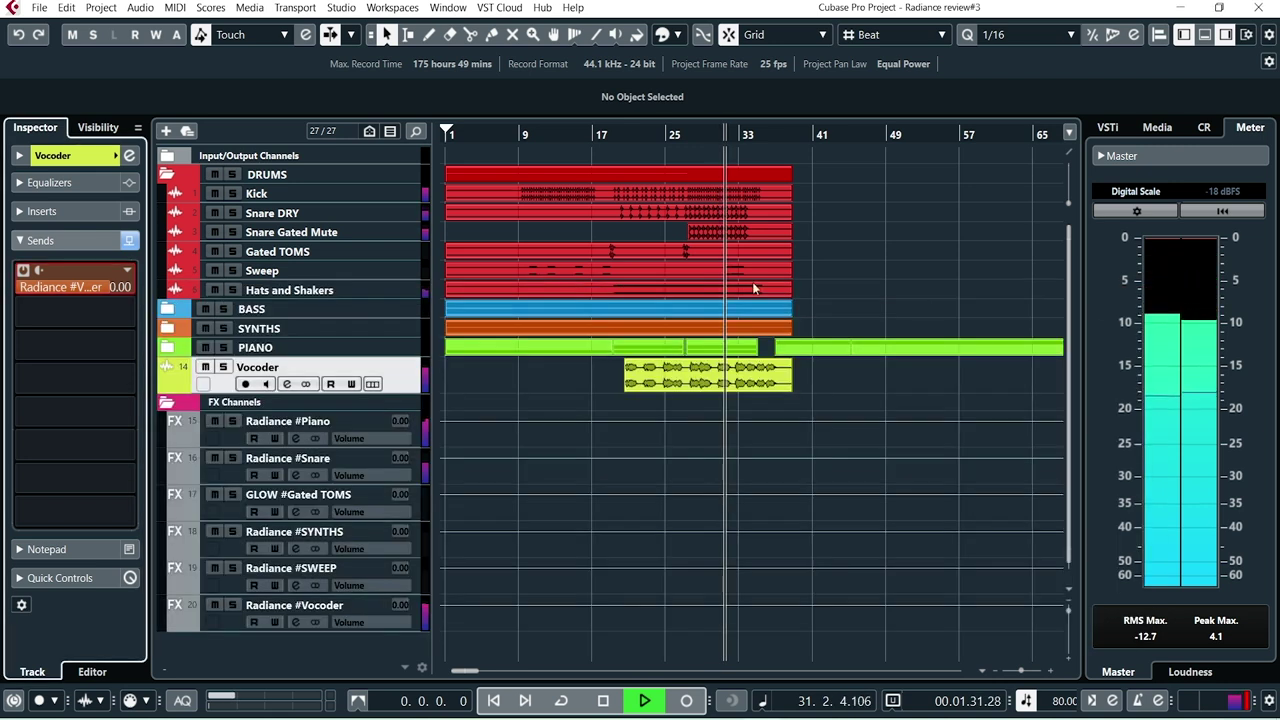
click(167, 175)
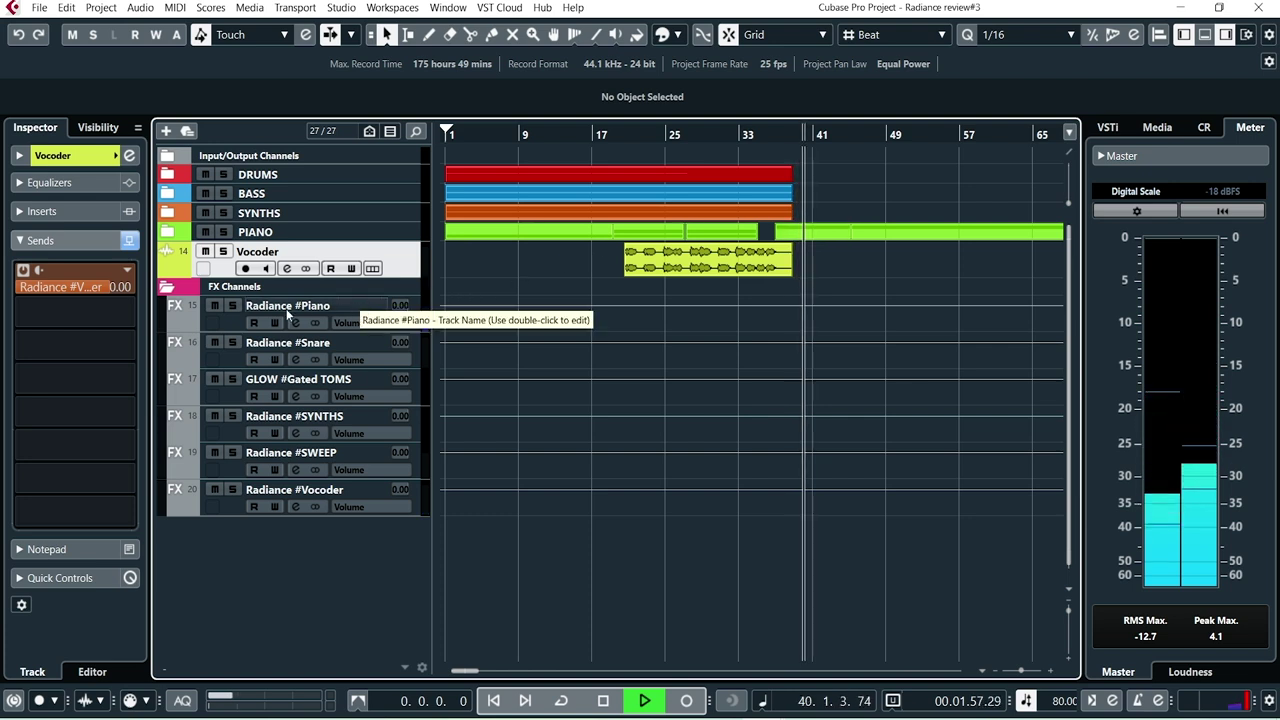
click(235, 325)
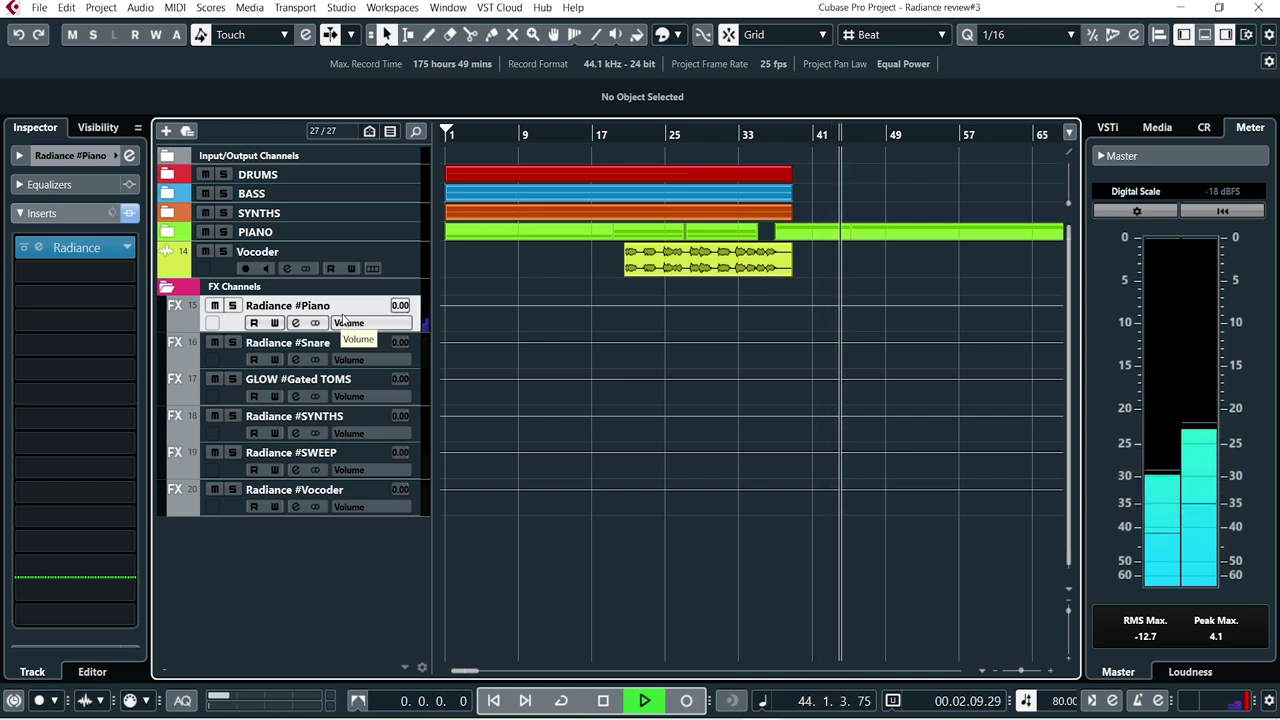
Stop playback, browse the DRUMS, BASS and SYNTHS folders in turn, then expand PIANO
key(space)
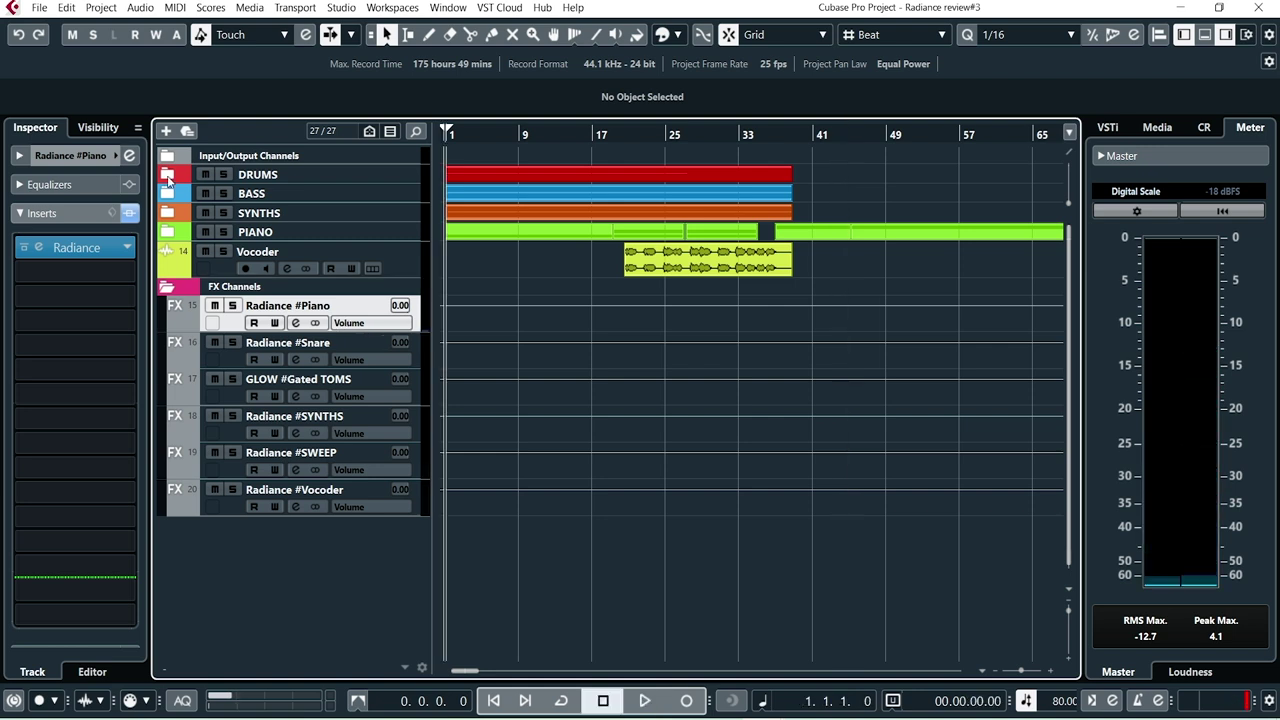
click(167, 175)
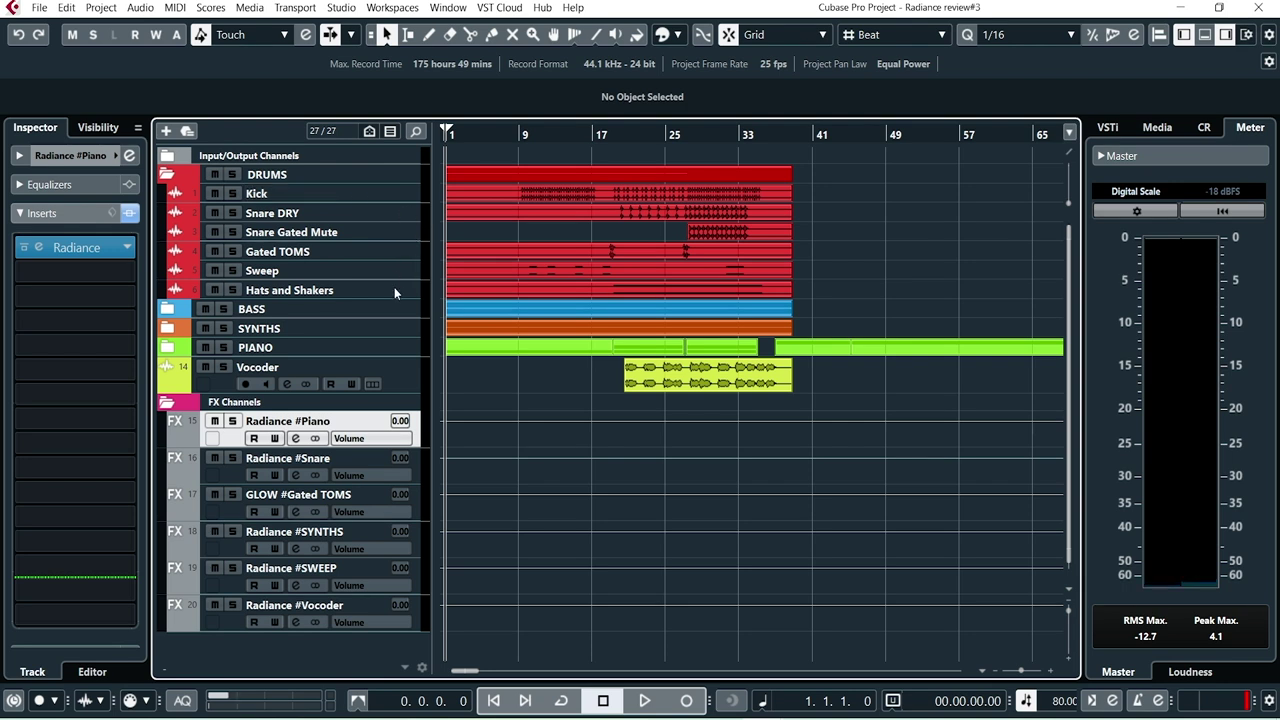
click(168, 175)
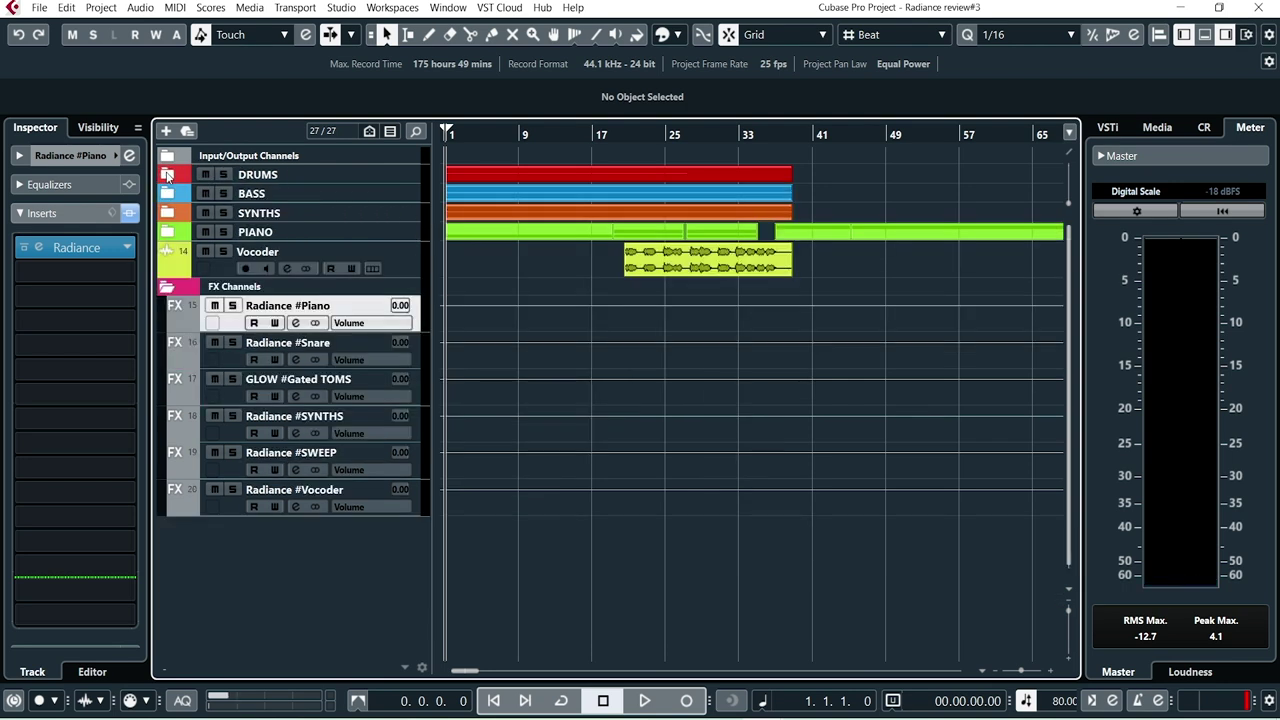
click(168, 193)
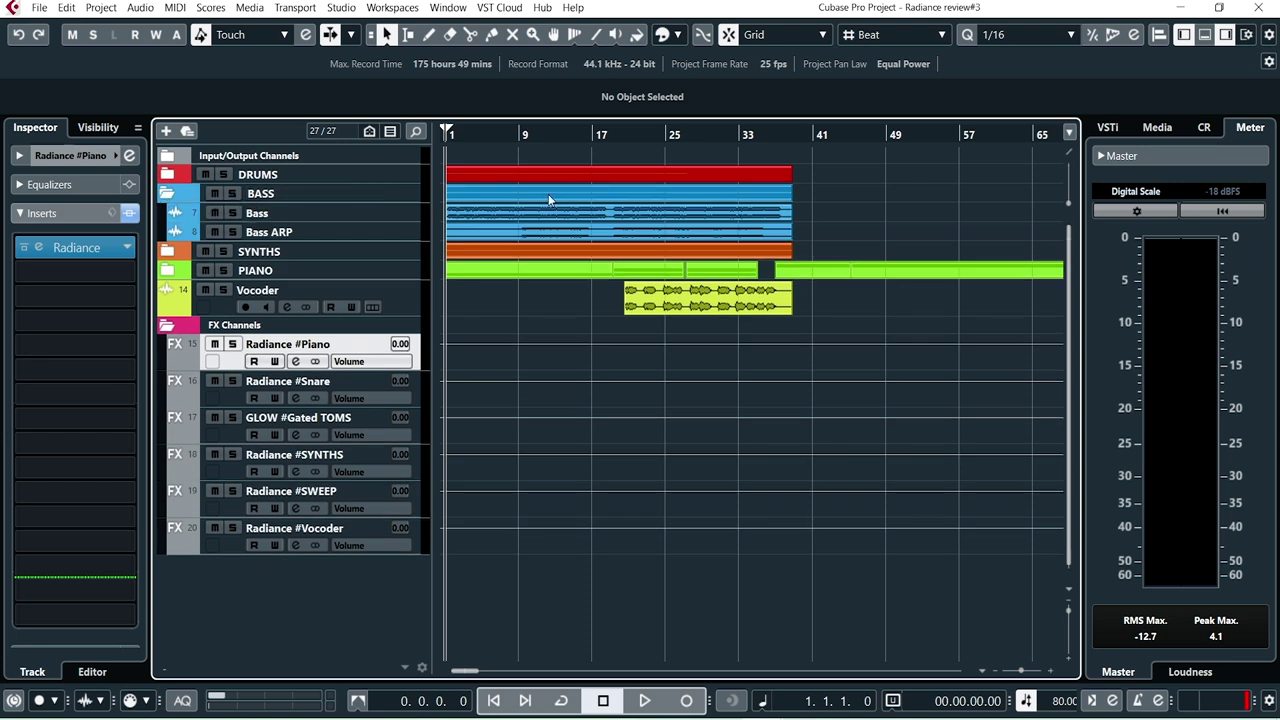
click(168, 193)
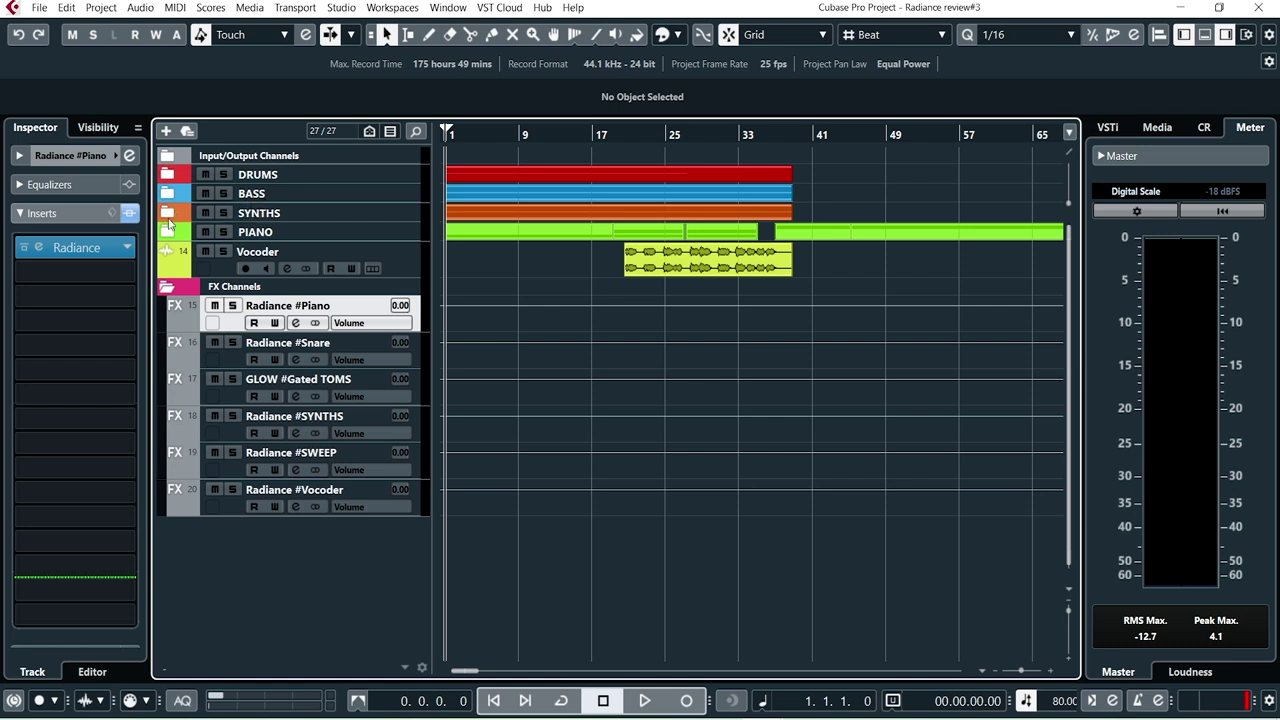
click(168, 213)
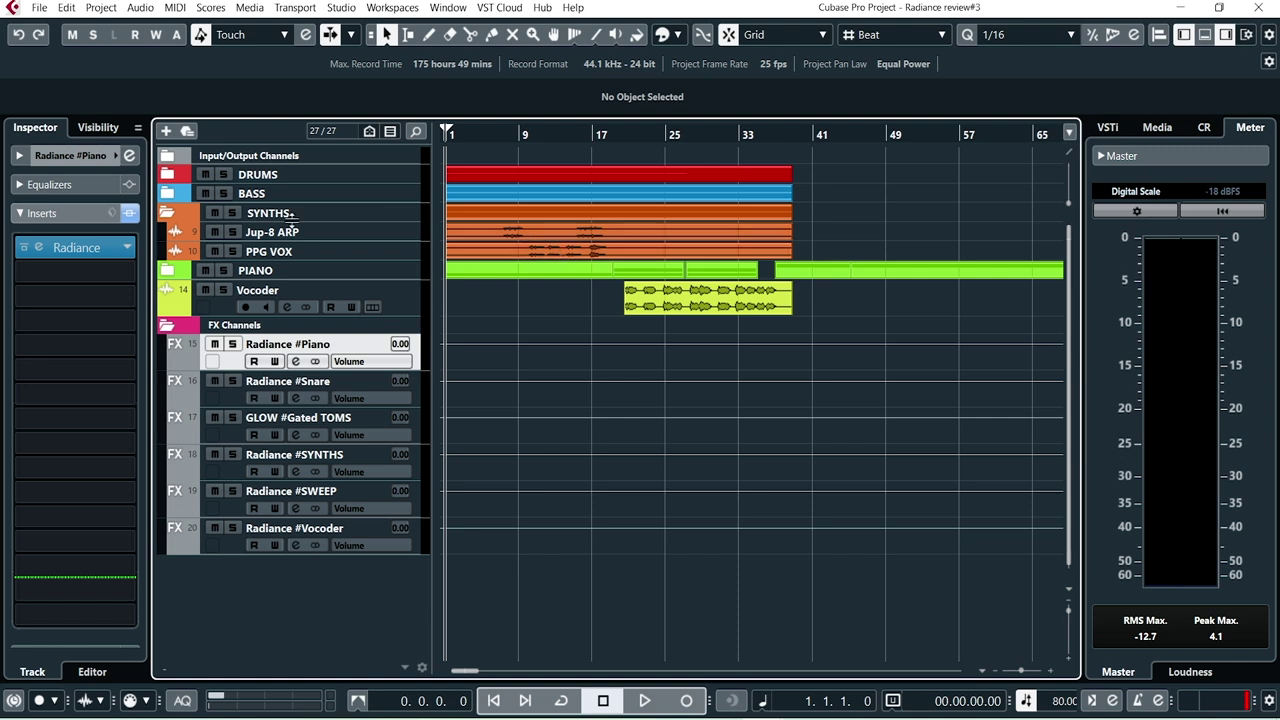
click(168, 215)
click(168, 233)
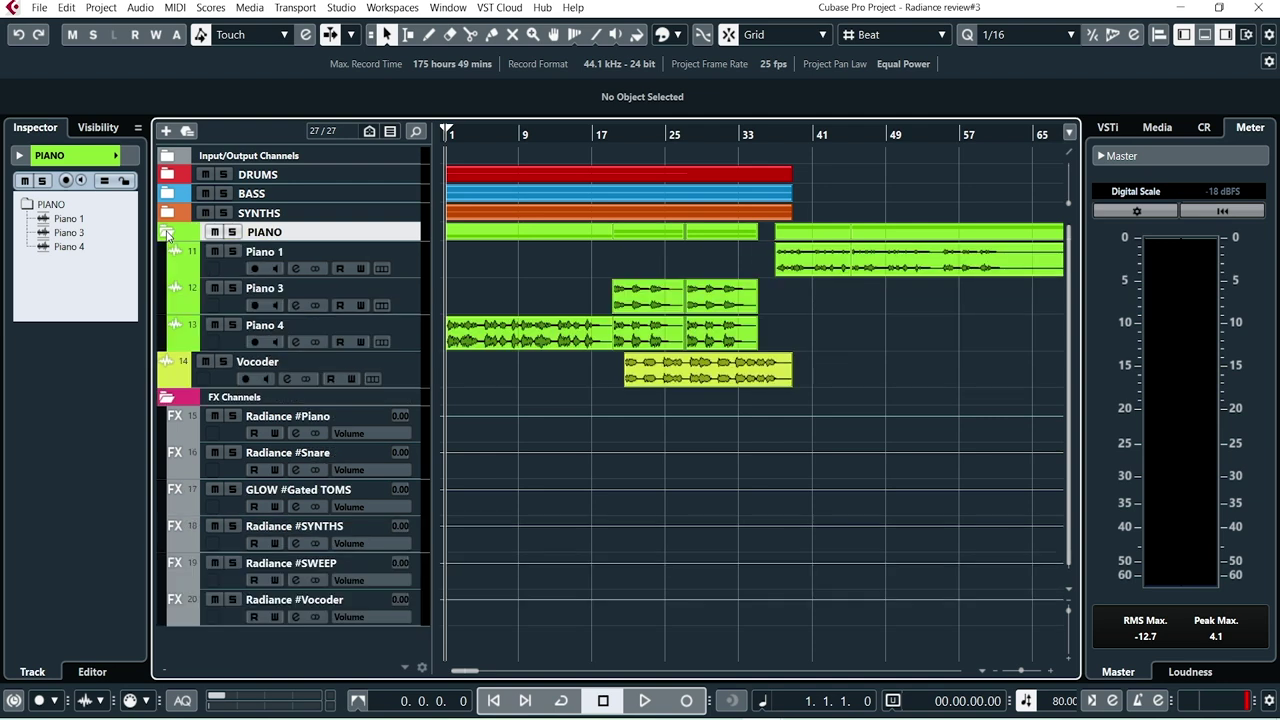
Audition Piano 4 soloed, then stop playback and clear the solo
click(408, 325)
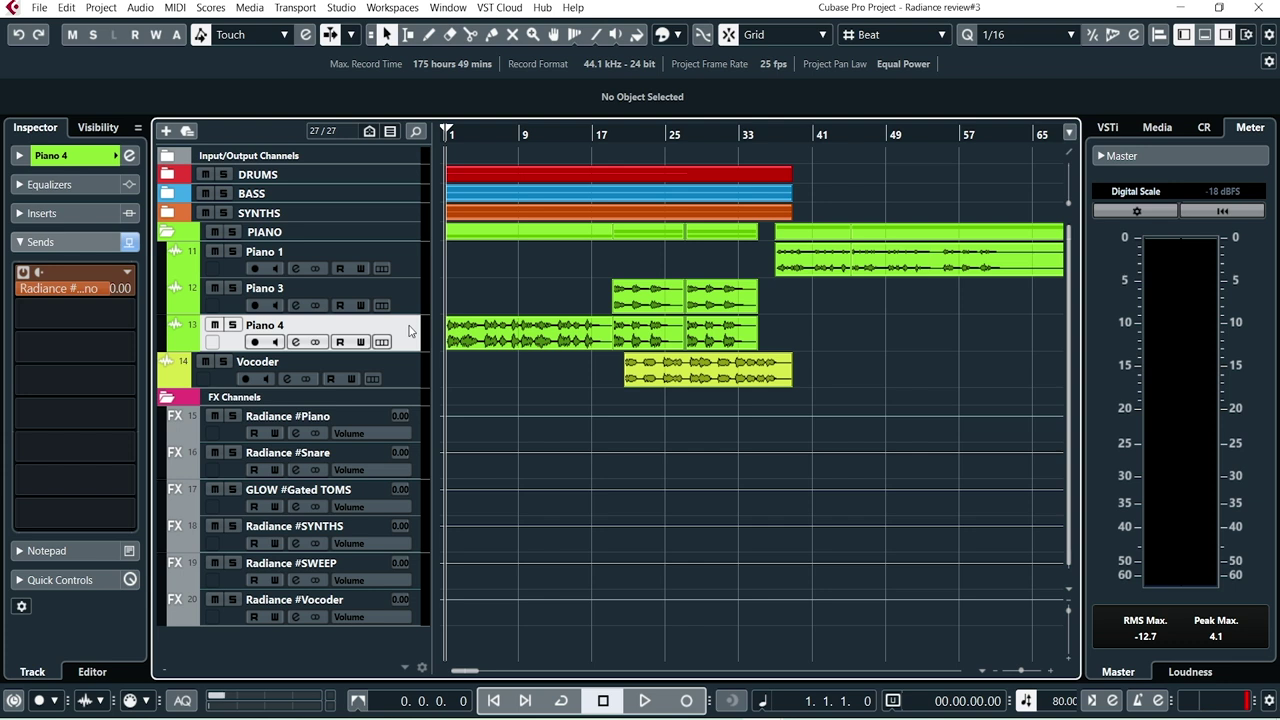
key(s)
key(space)
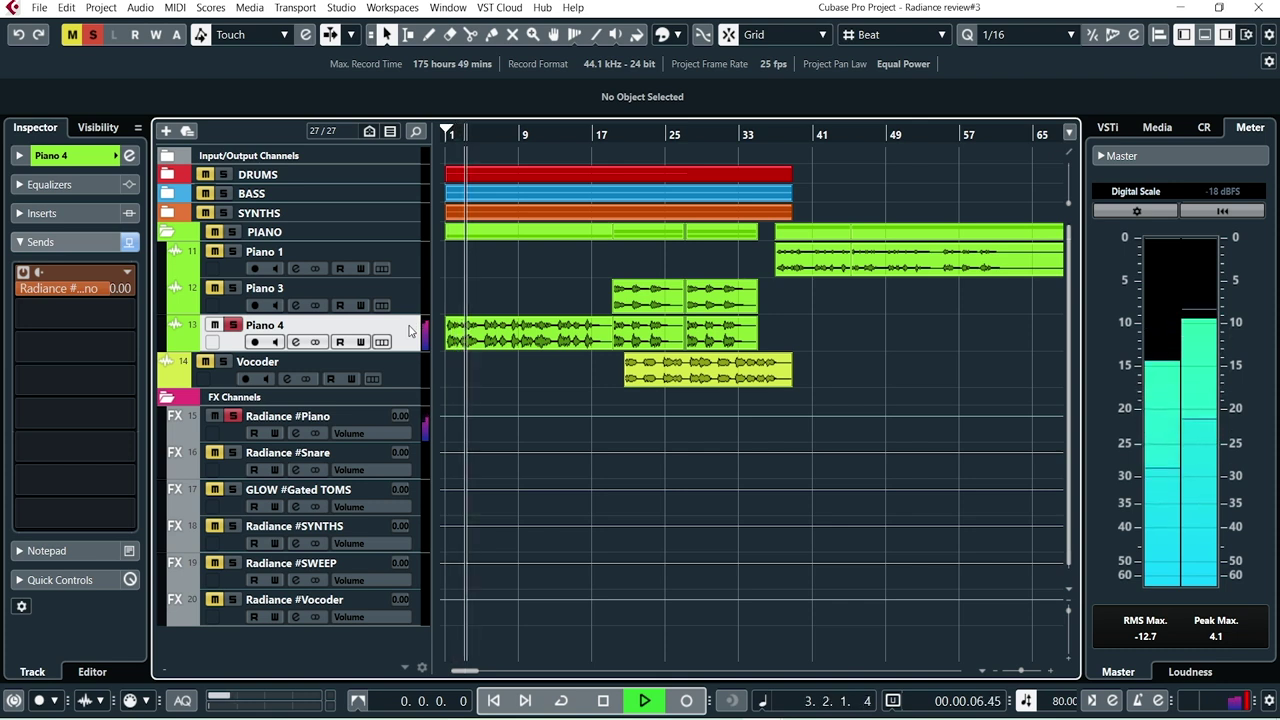
key(space)
key(alt+s)
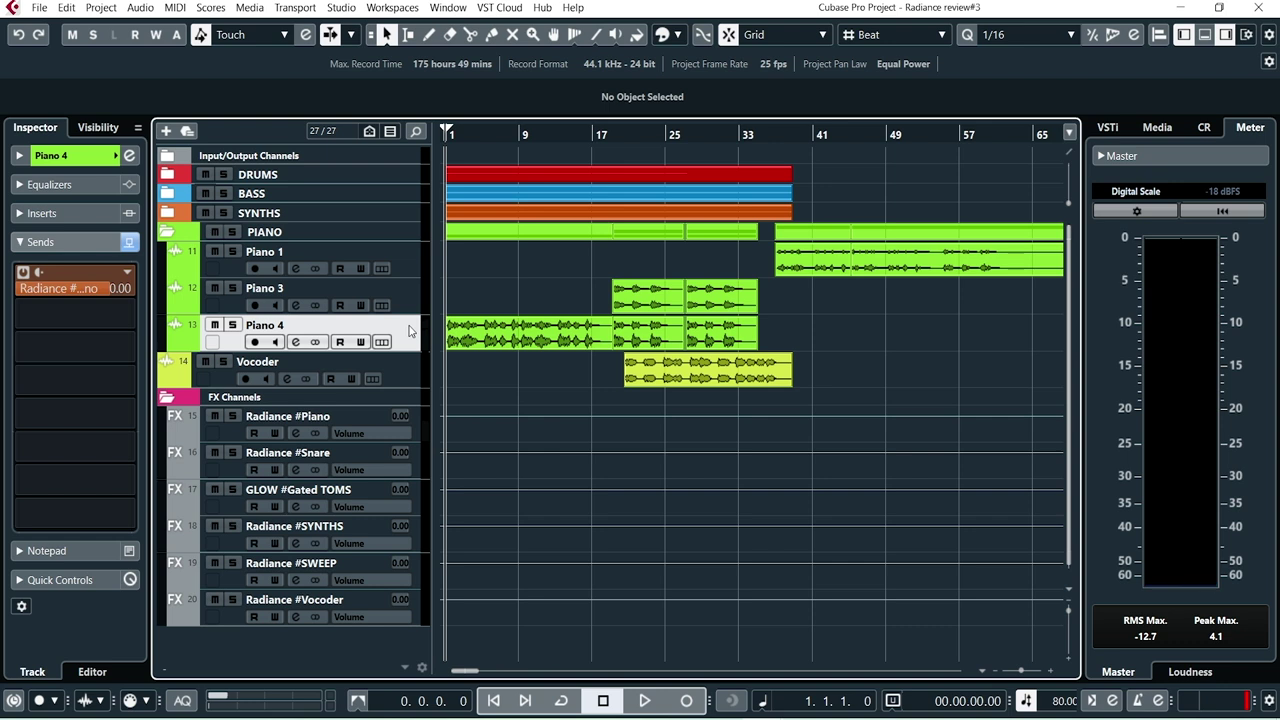
Open the Radiance #Piano editor from Piano 4's send, showing Resonant Dark, and nudge it left
right_click(77, 280)
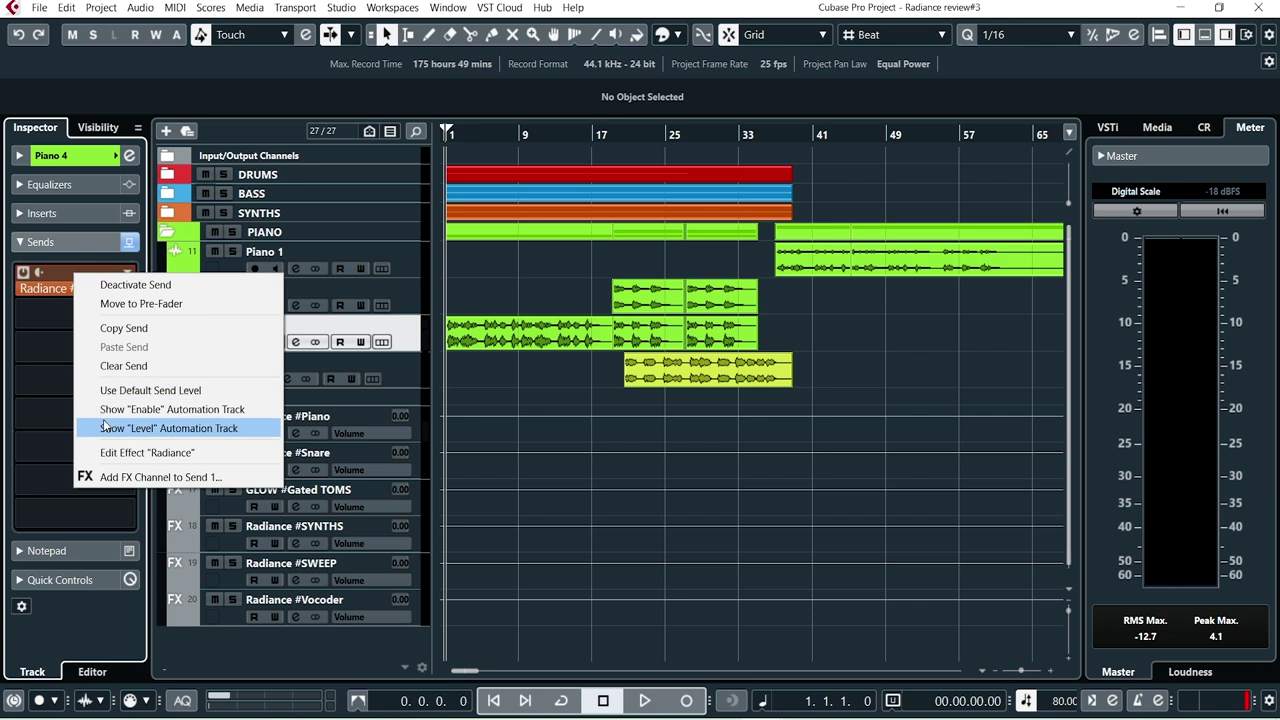
click(114, 452)
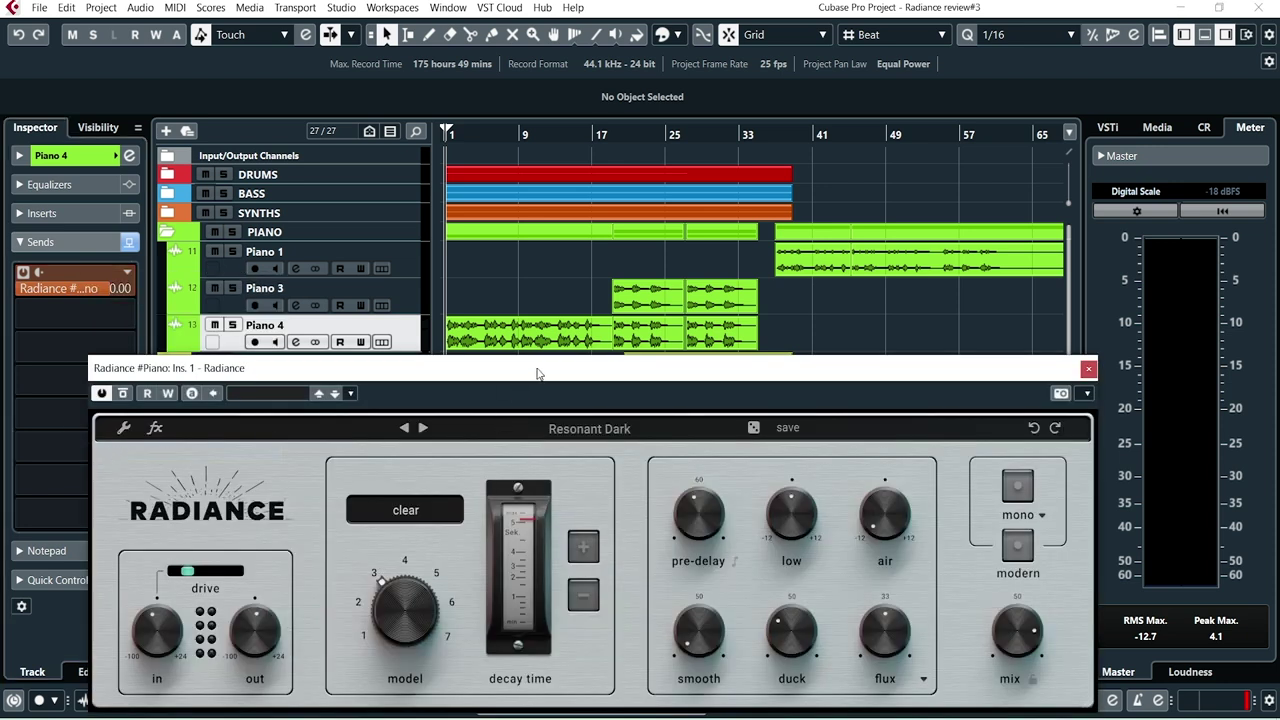
drag(538, 371, 532, 369)
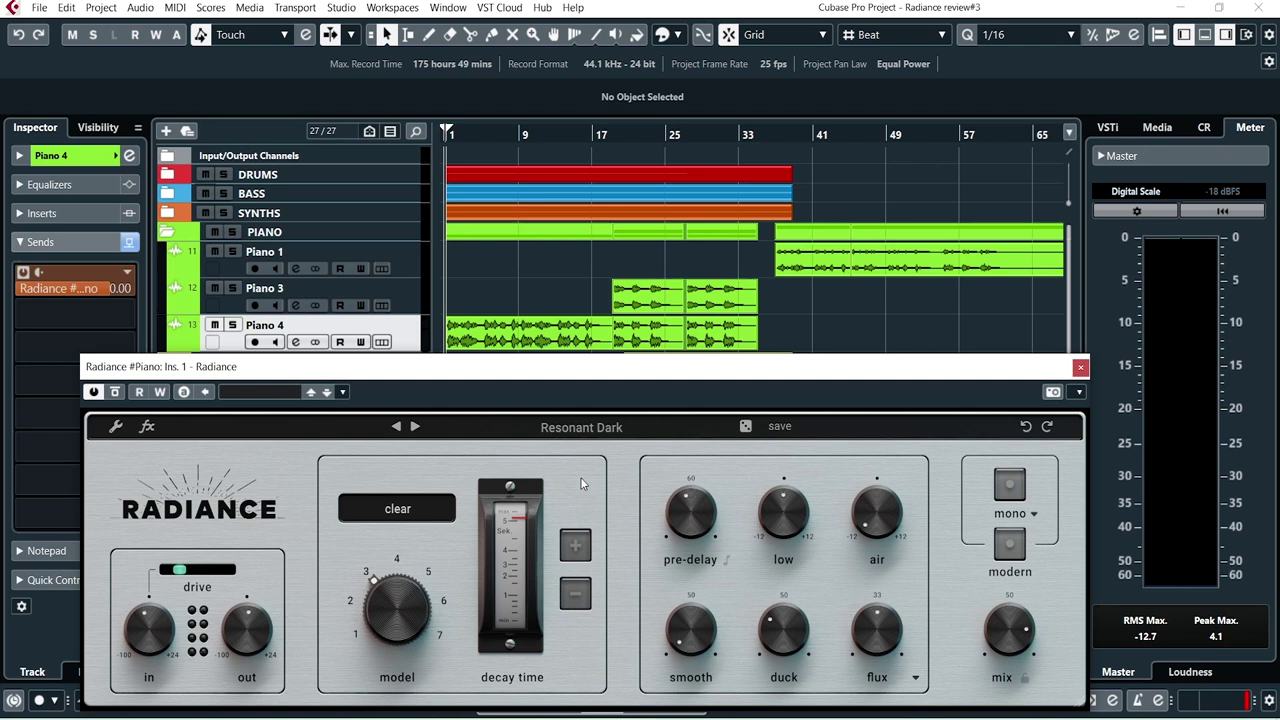
Solo Piano 4, play it, and bypass the Radiance reverb to compare wet and dry
key(s)
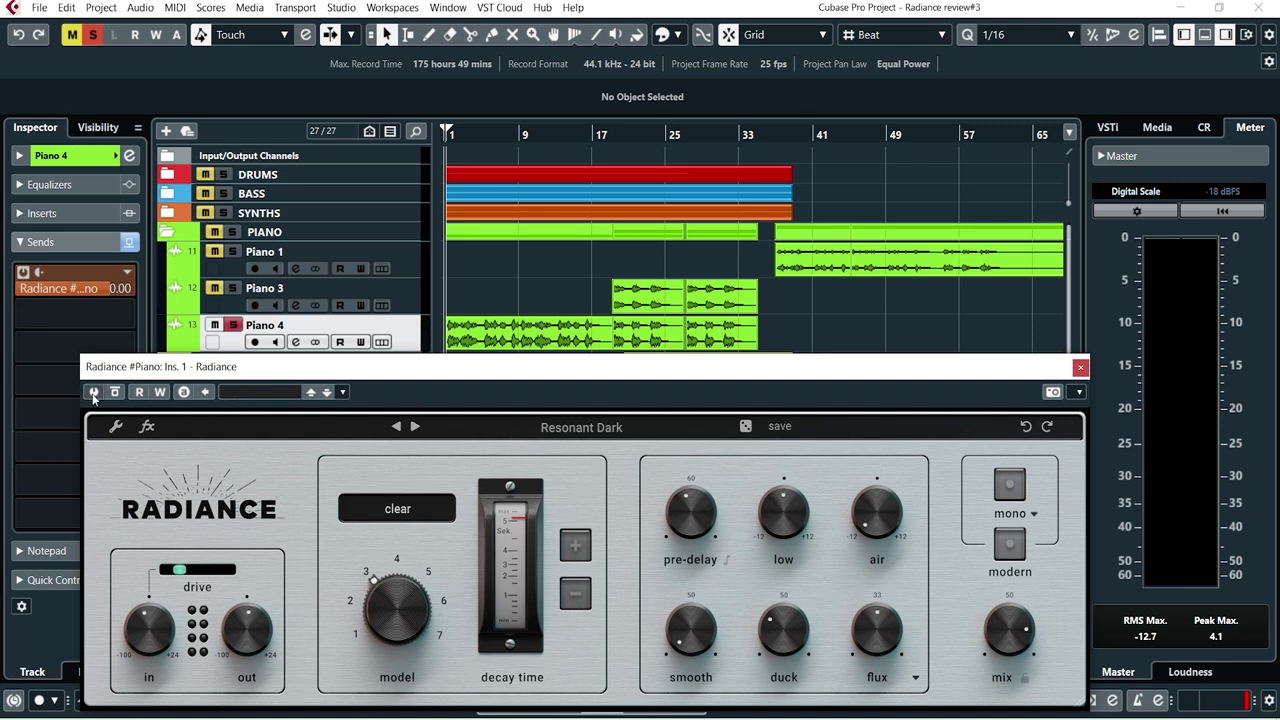
key(space)
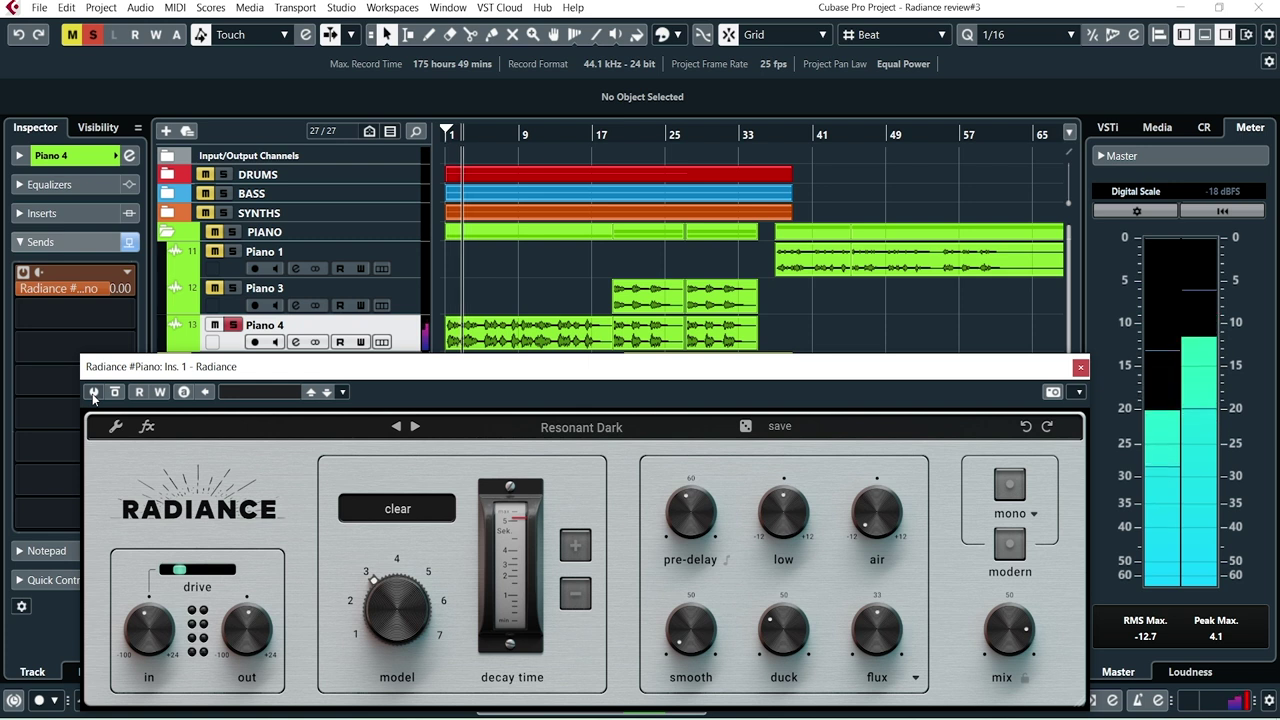
click(93, 392)
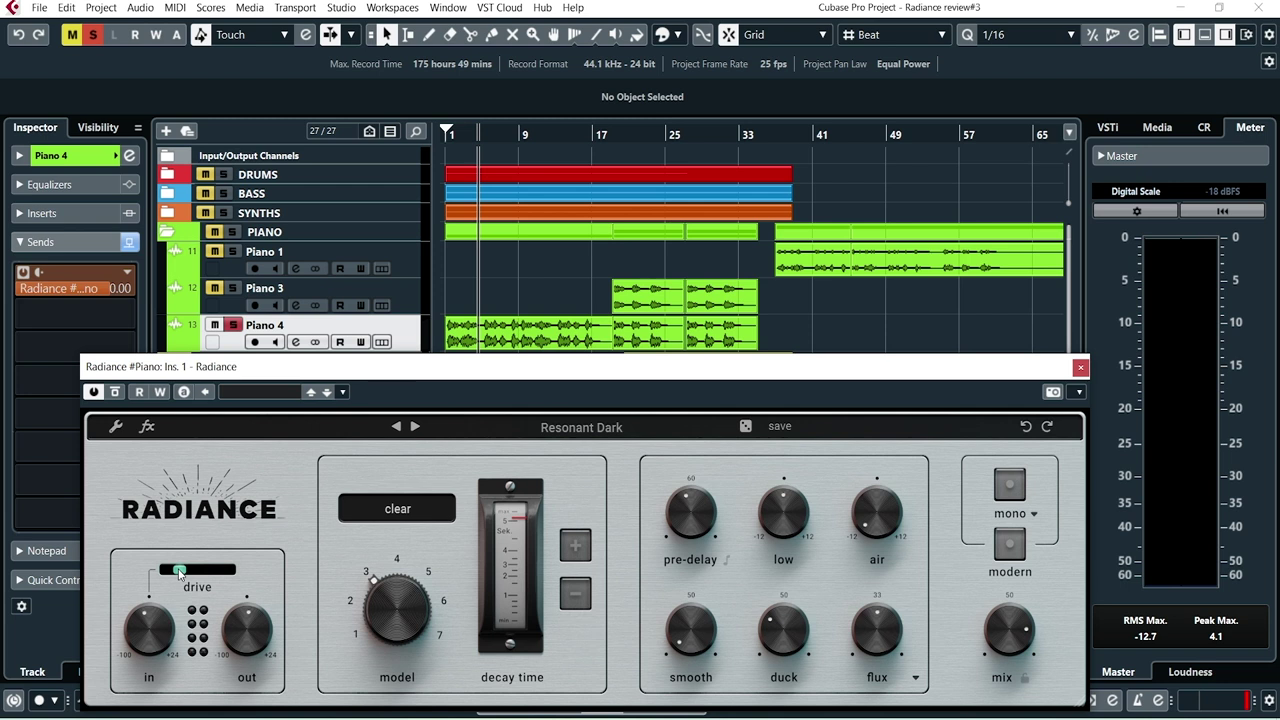
During playback, push the Radiance drive from 8.3 dB to about 30.9 dB, then ease it to 27.7 dB
key(space)
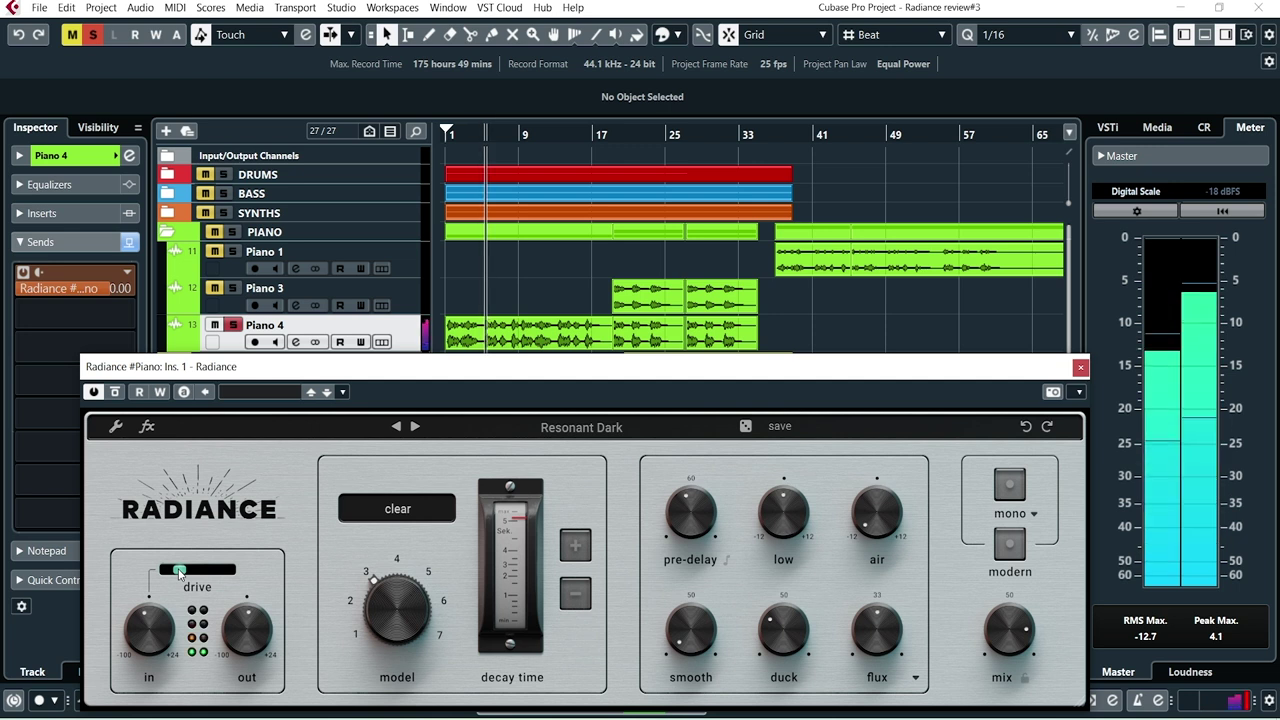
click(179, 571)
drag(179, 571, 263, 574)
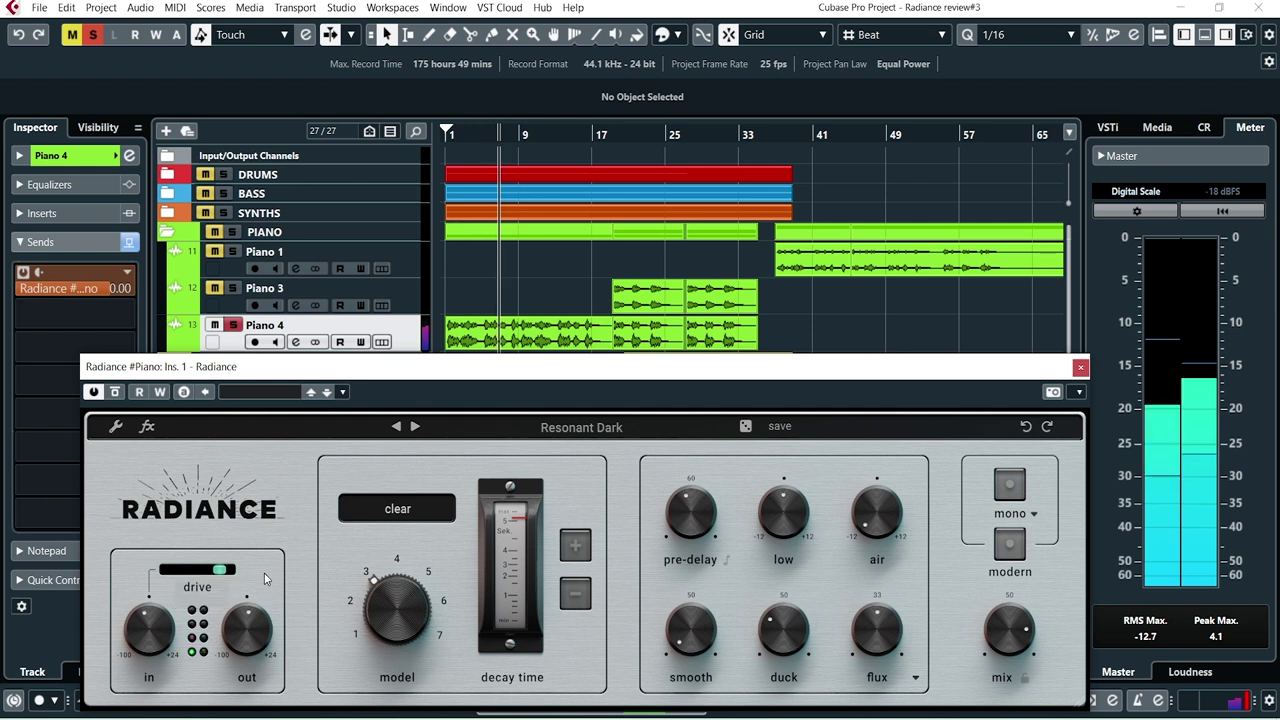
click(207, 570)
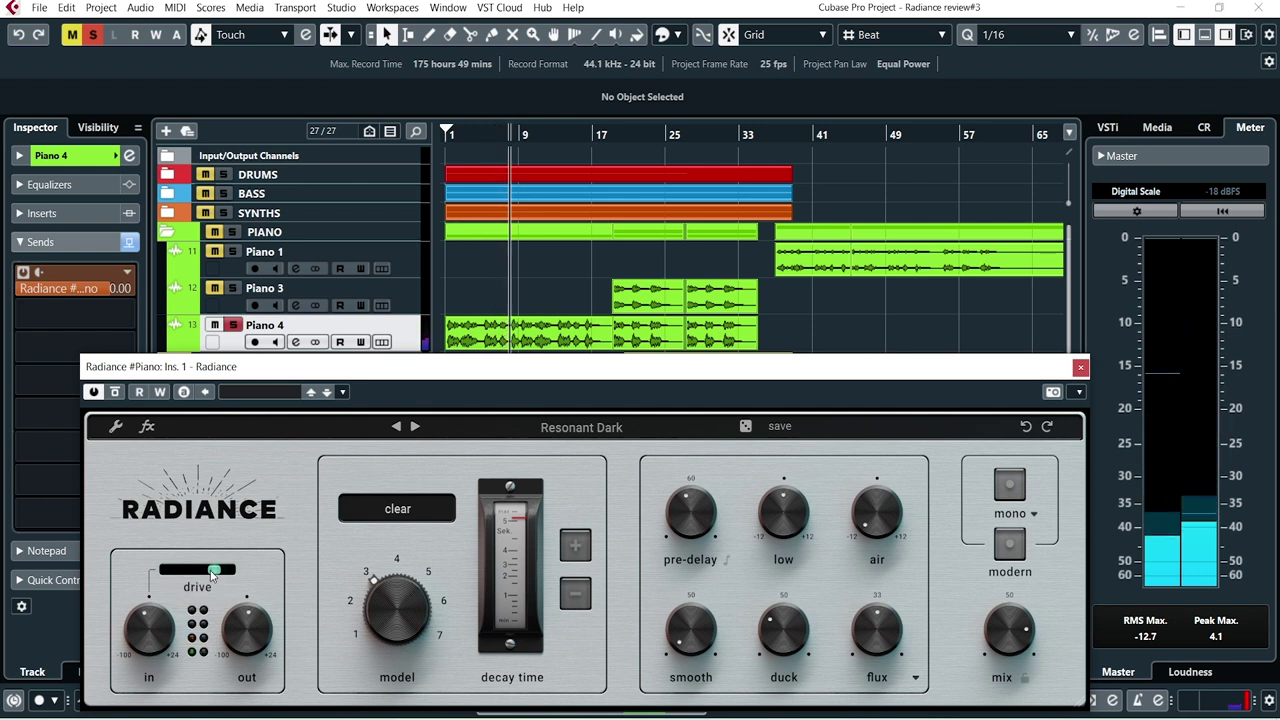
drag(207, 570, 160, 575)
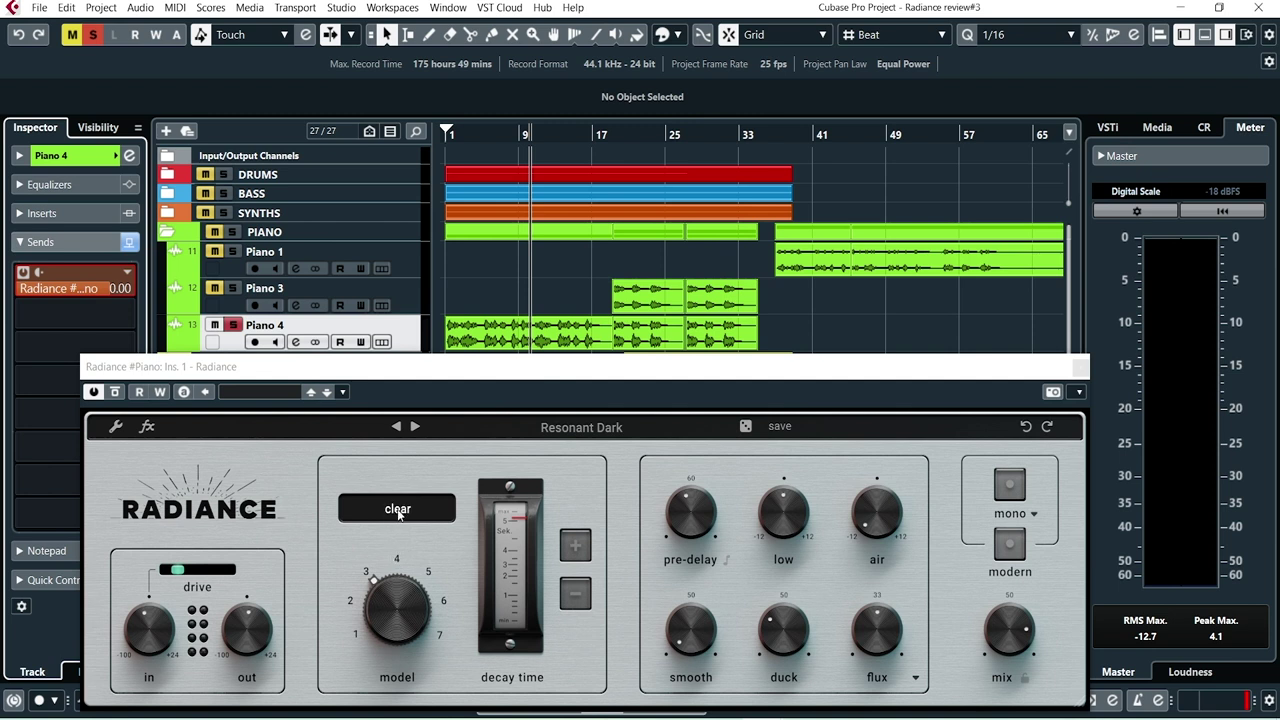
Audition the crisp, dark, tube and vintage reverb models, settle back on clear, and stop playback
click(385, 599)
drag(385, 599, 381, 554)
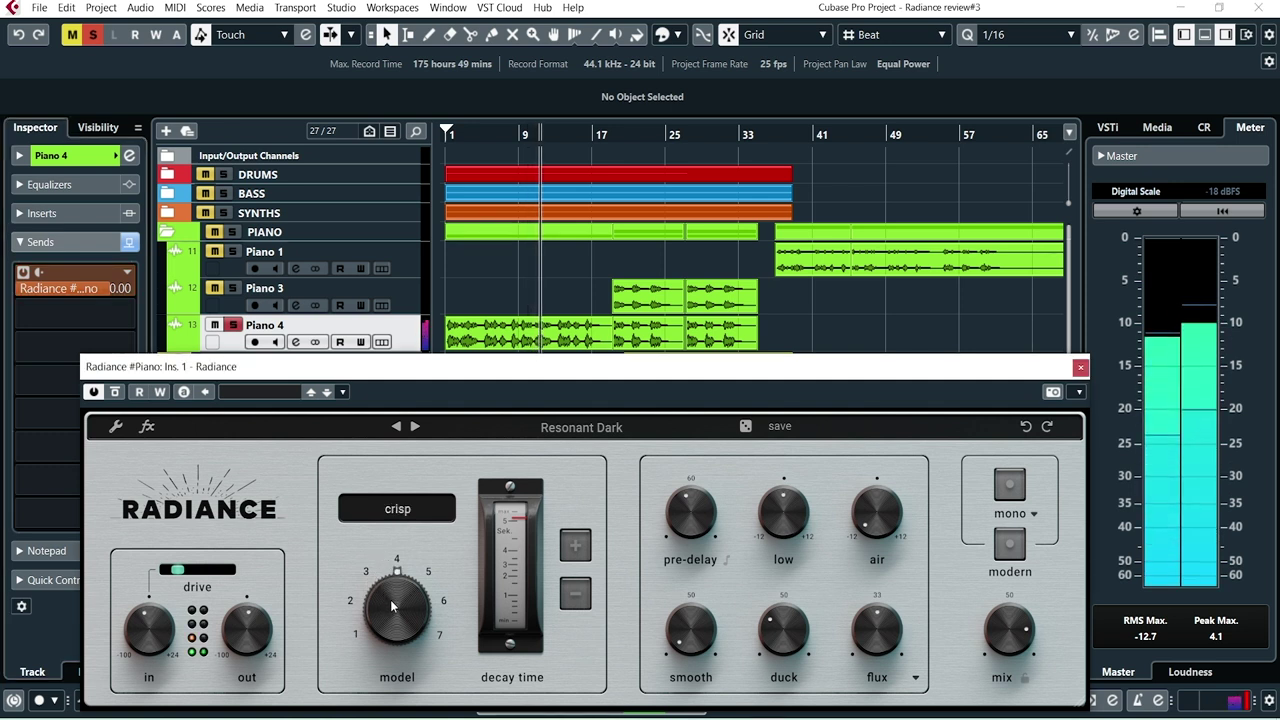
drag(390, 599, 386, 555)
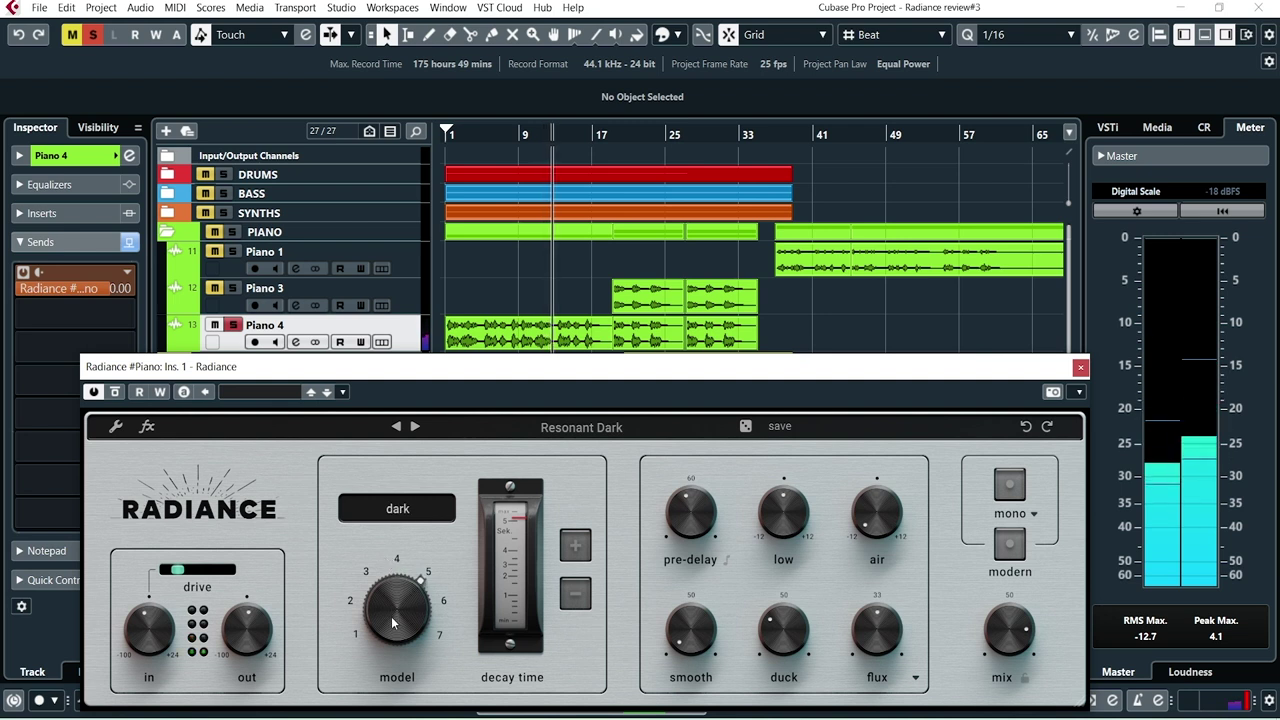
drag(390, 600, 390, 588)
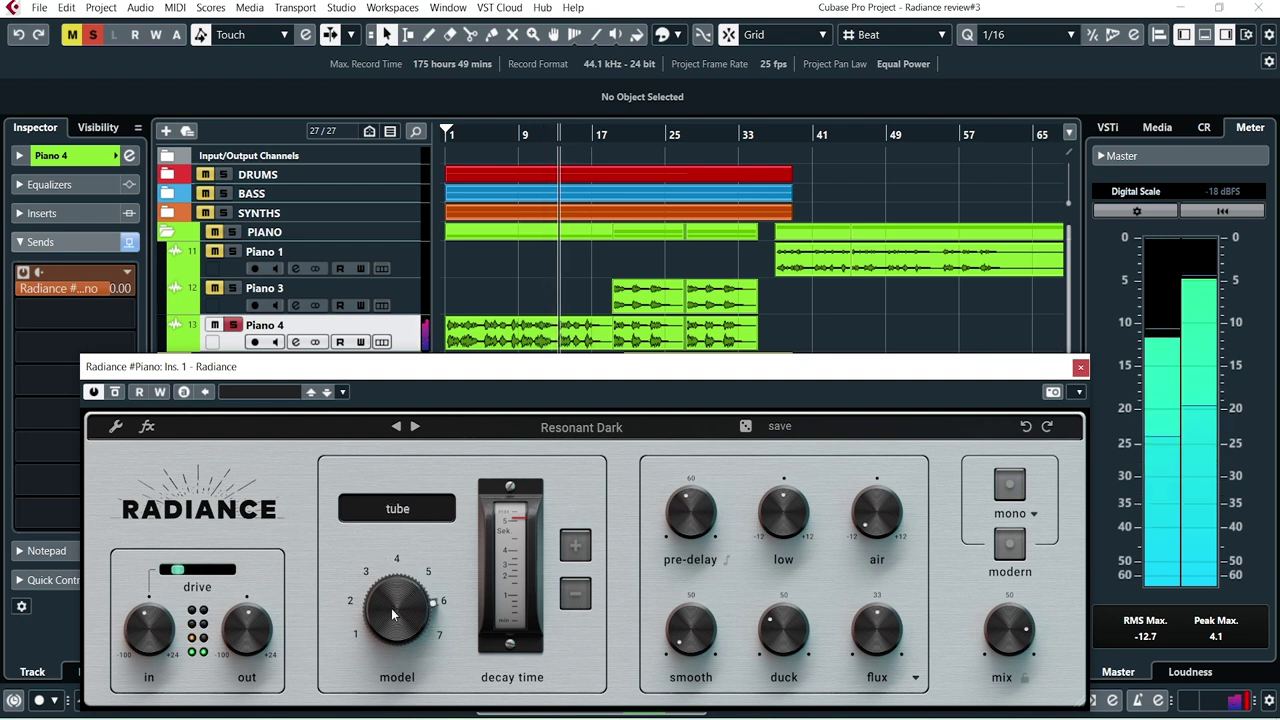
drag(391, 606, 389, 559)
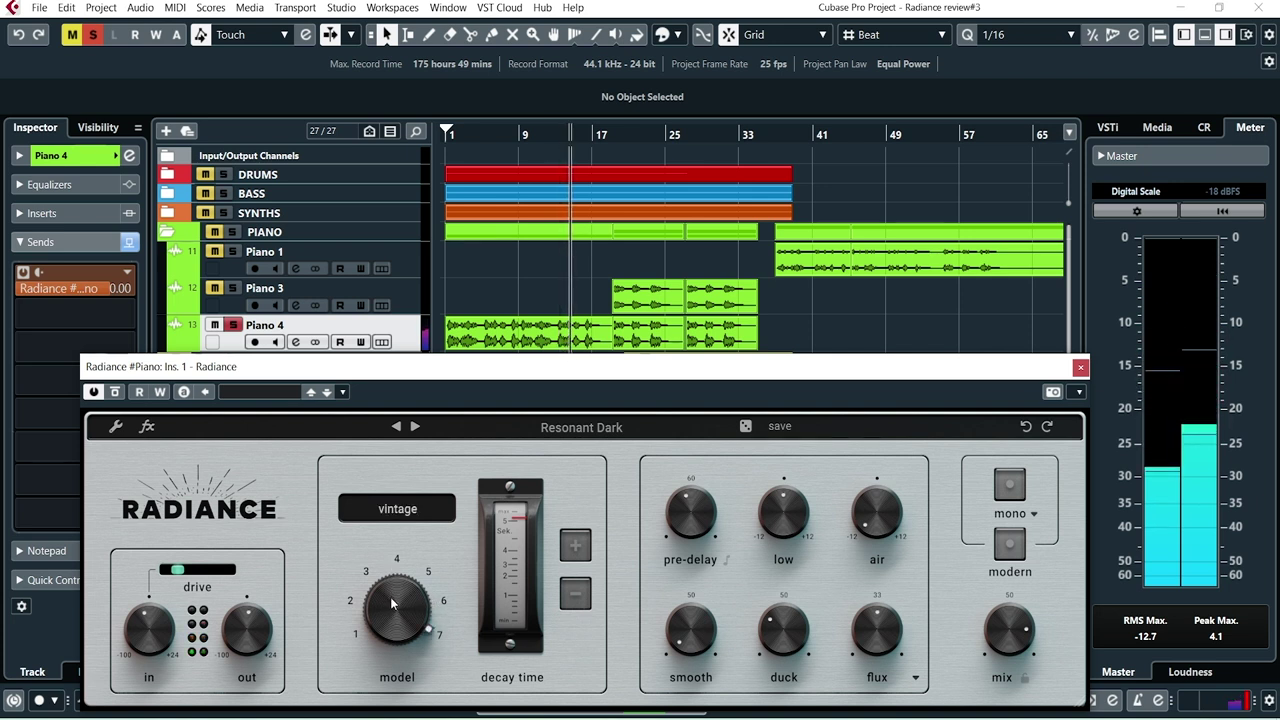
drag(390, 597, 392, 690)
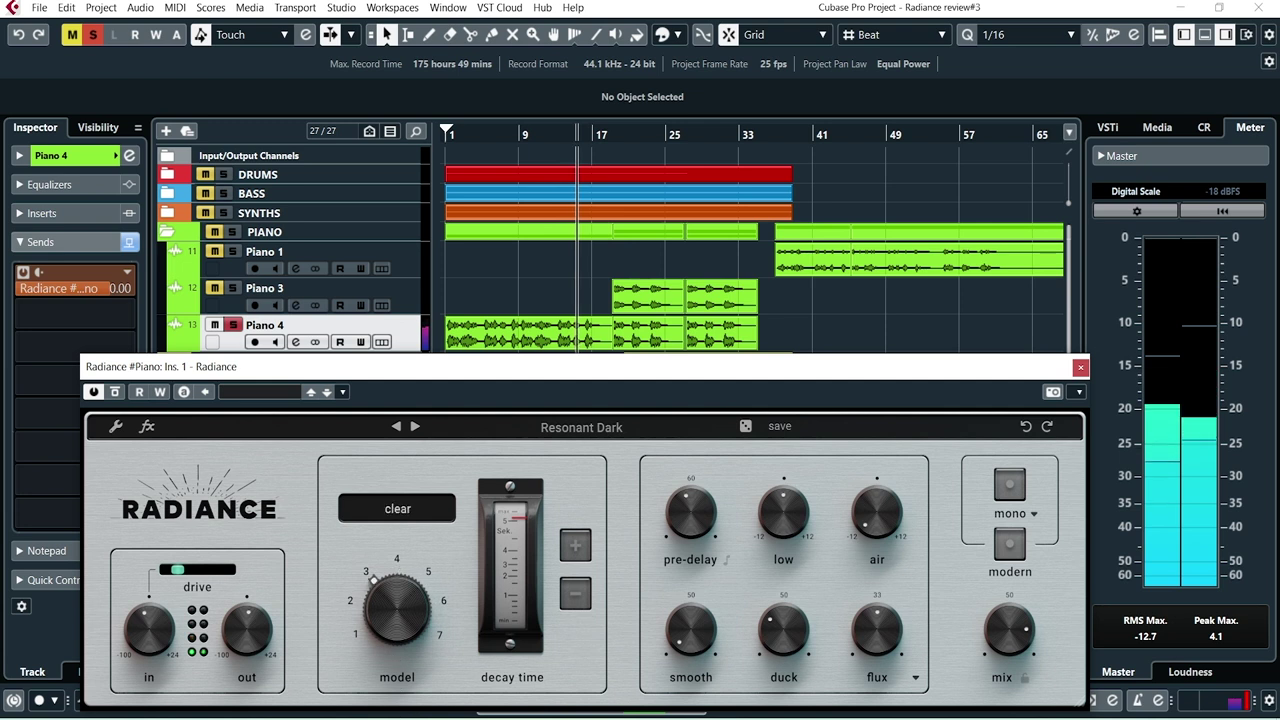
click(400, 509)
click(413, 471)
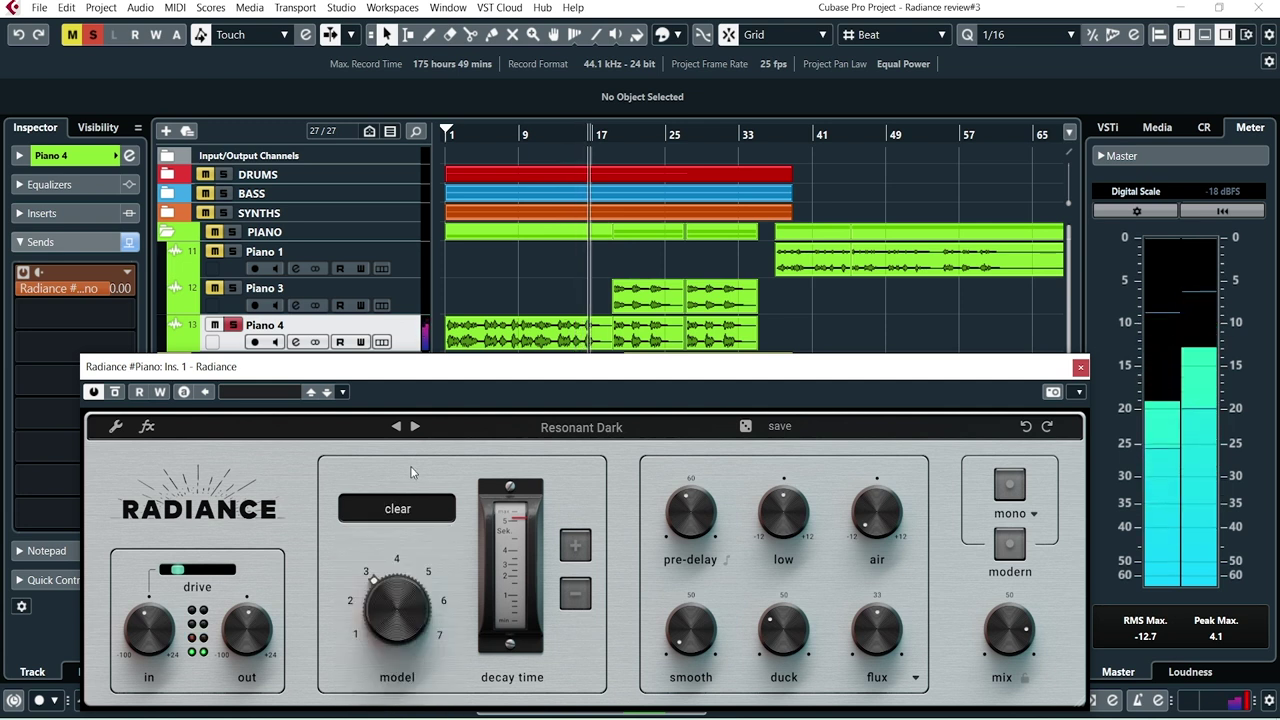
key(space)
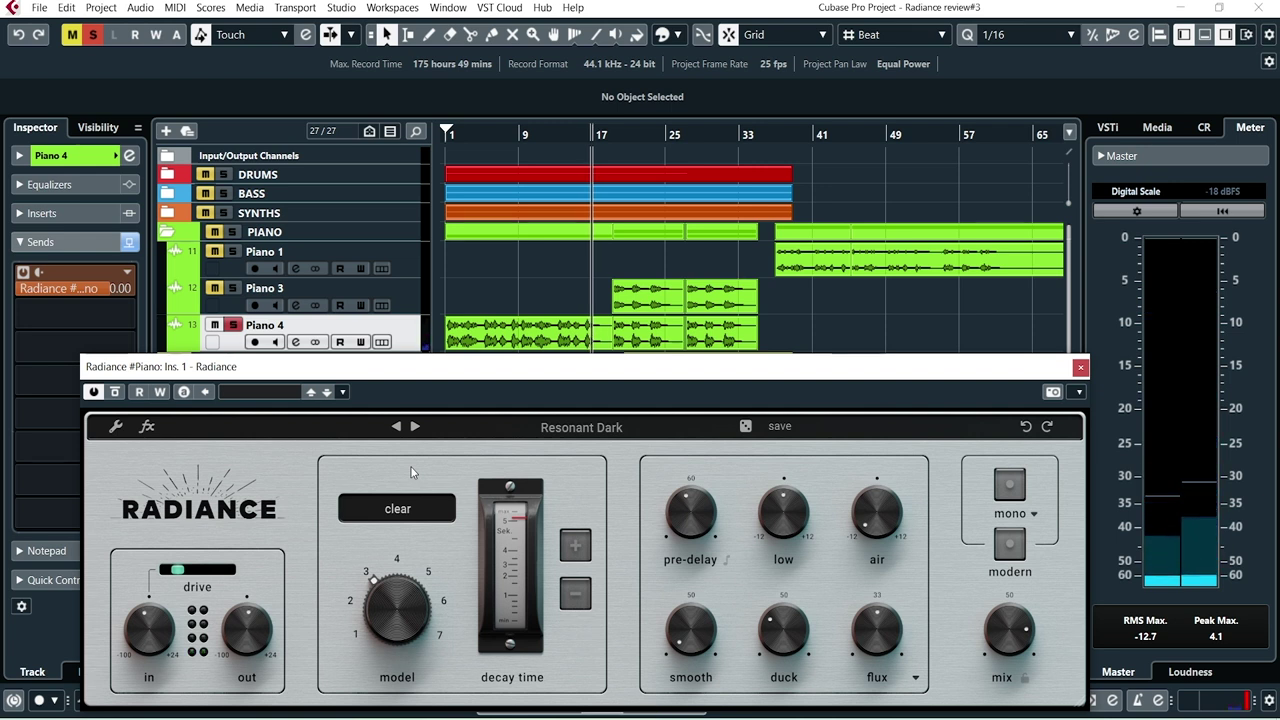
Return the playhead to bar 8 and set the piano reverb decay just above 5 seconds
key(KP_0)
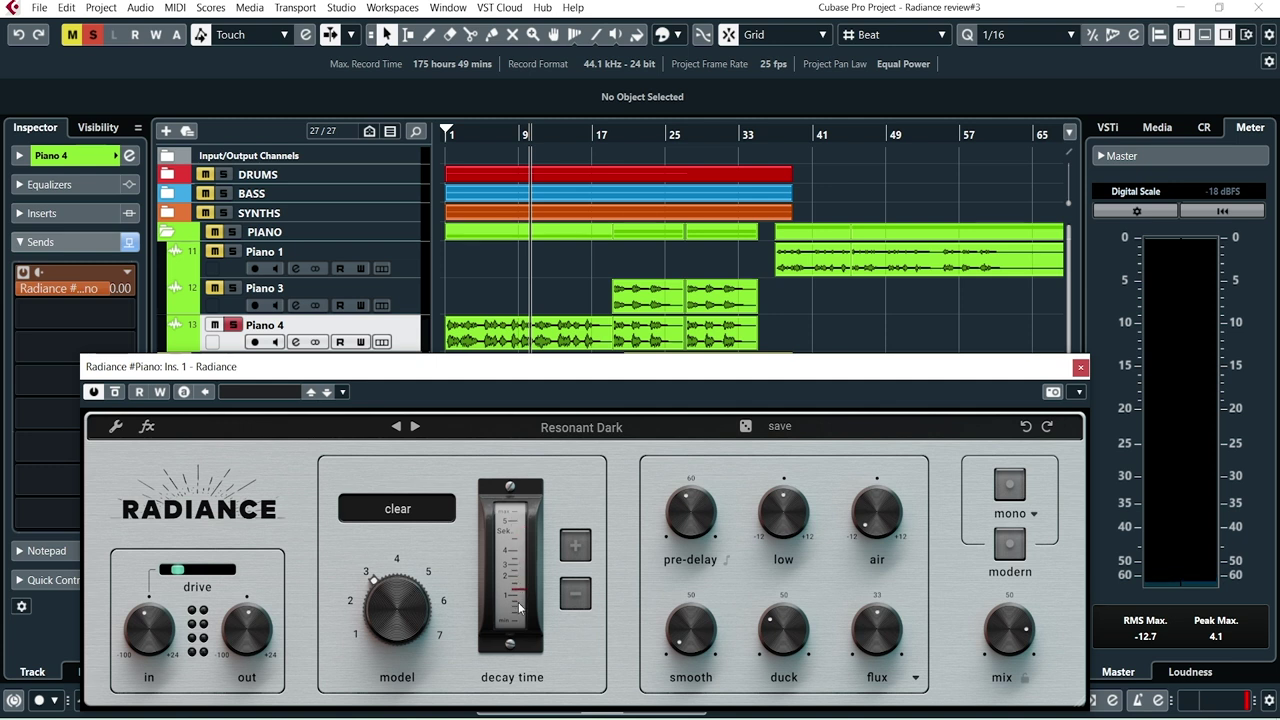
click(515, 539)
click(575, 552)
click(575, 552)
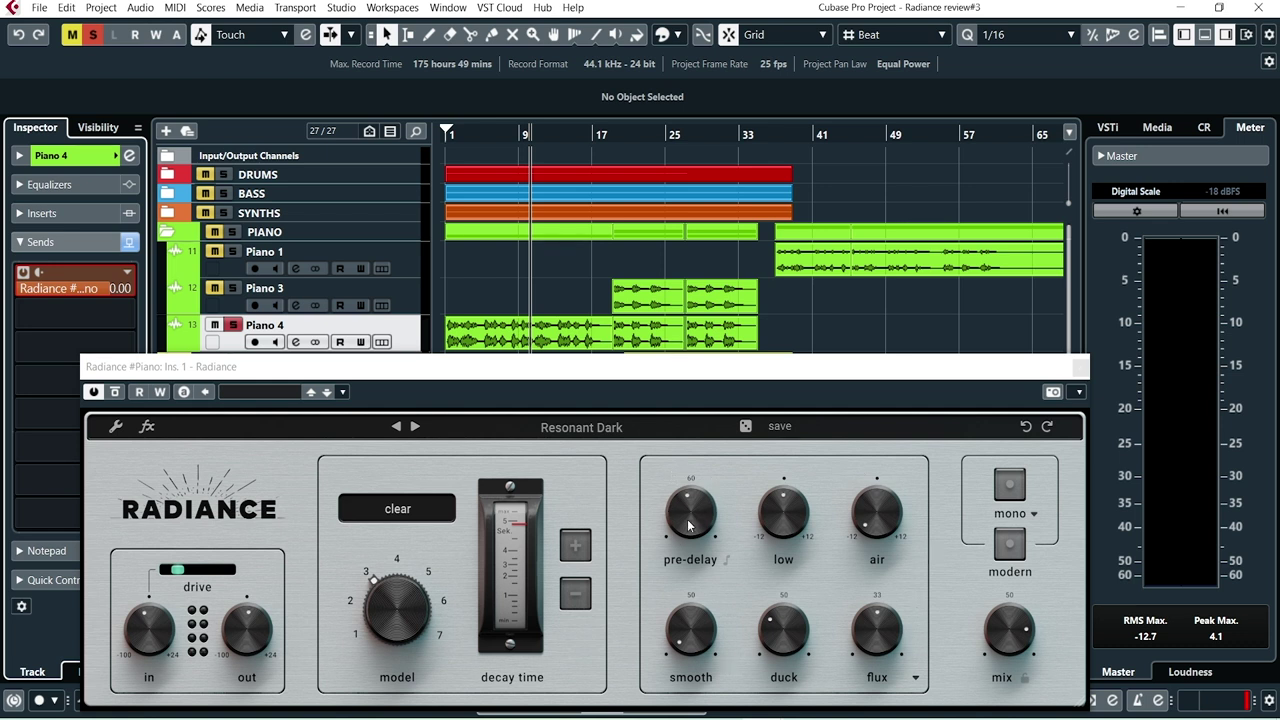
Lower the pre-delay slightly and try Ensemble modulation at 24%, 46%, then 17%
drag(726, 561, 725, 567)
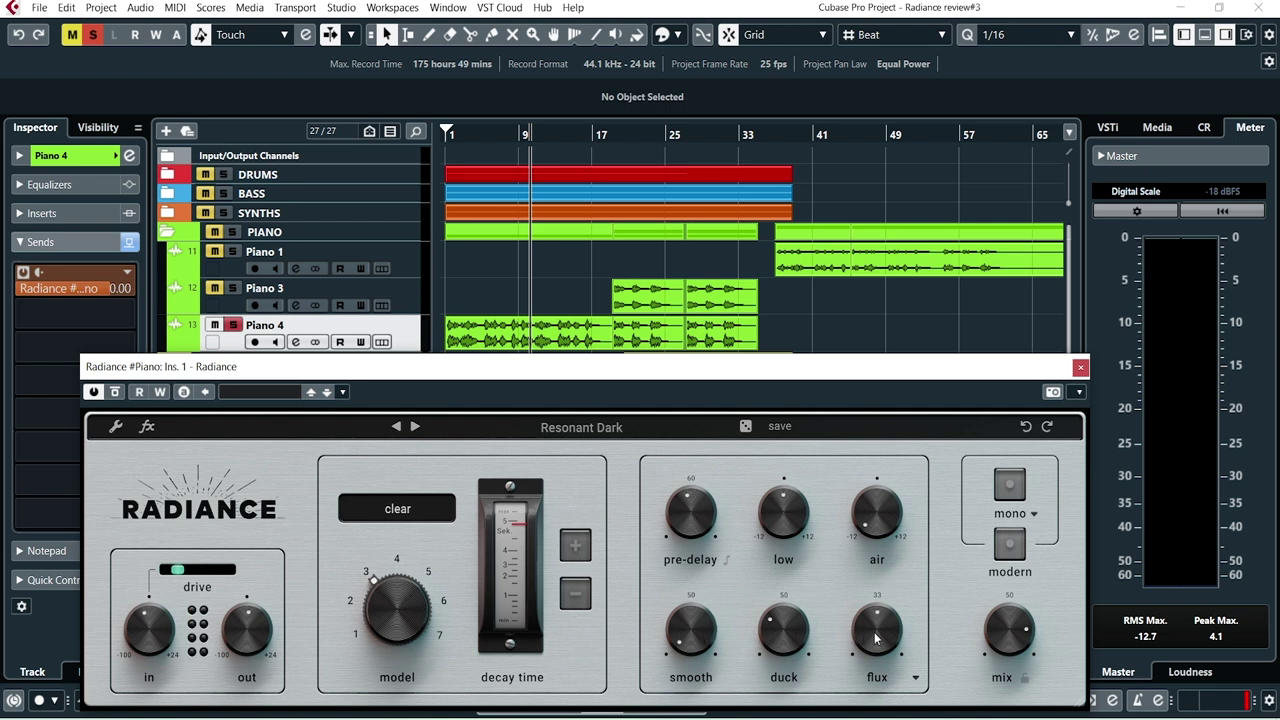
mouse_move(876, 637)
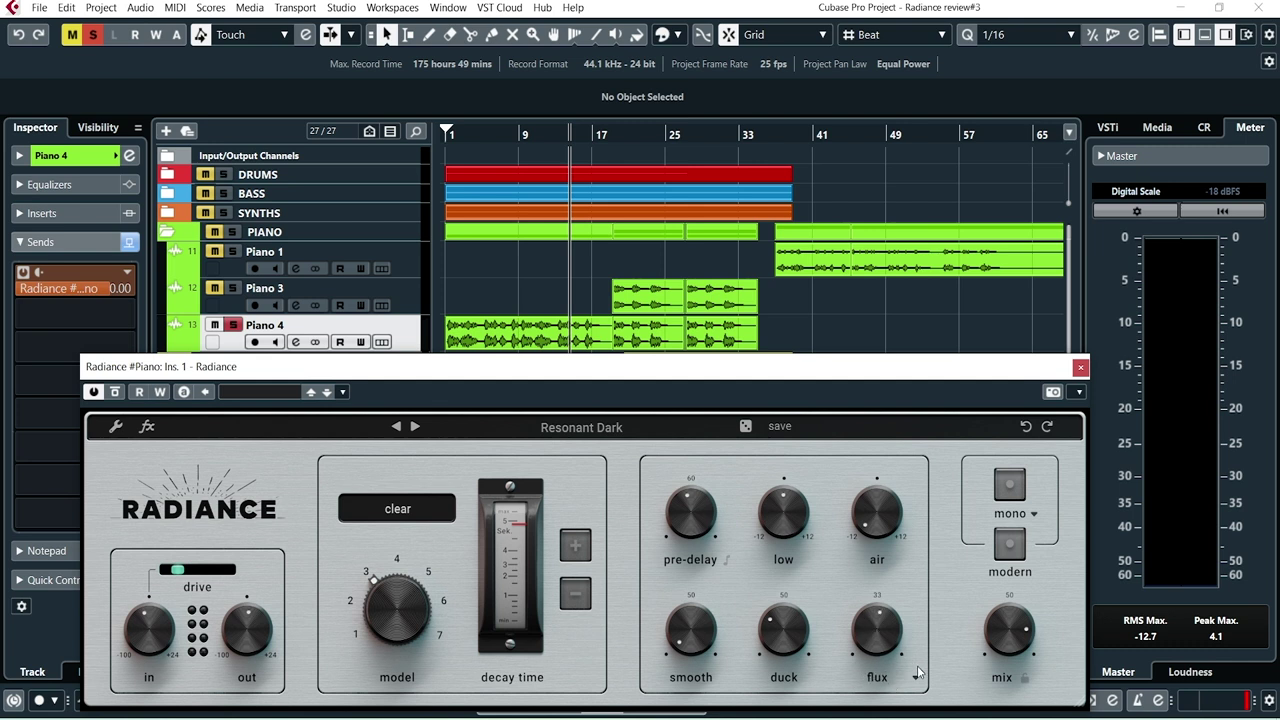
click(916, 677)
click(872, 656)
mouse_move(874, 658)
mouse_move(870, 623)
mouse_down()
mouse_move(874, 653)
mouse_move(862, 615)
mouse_up()
drag(868, 636, 860, 617)
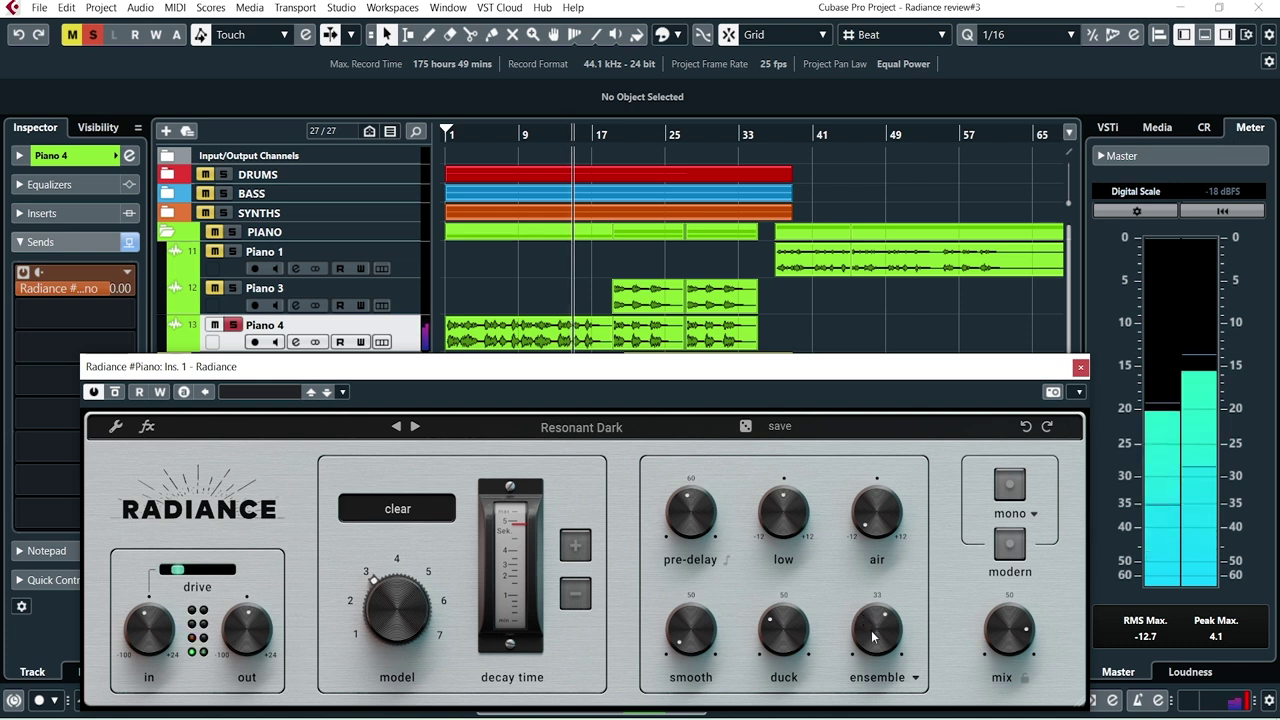
mouse_move(868, 628)
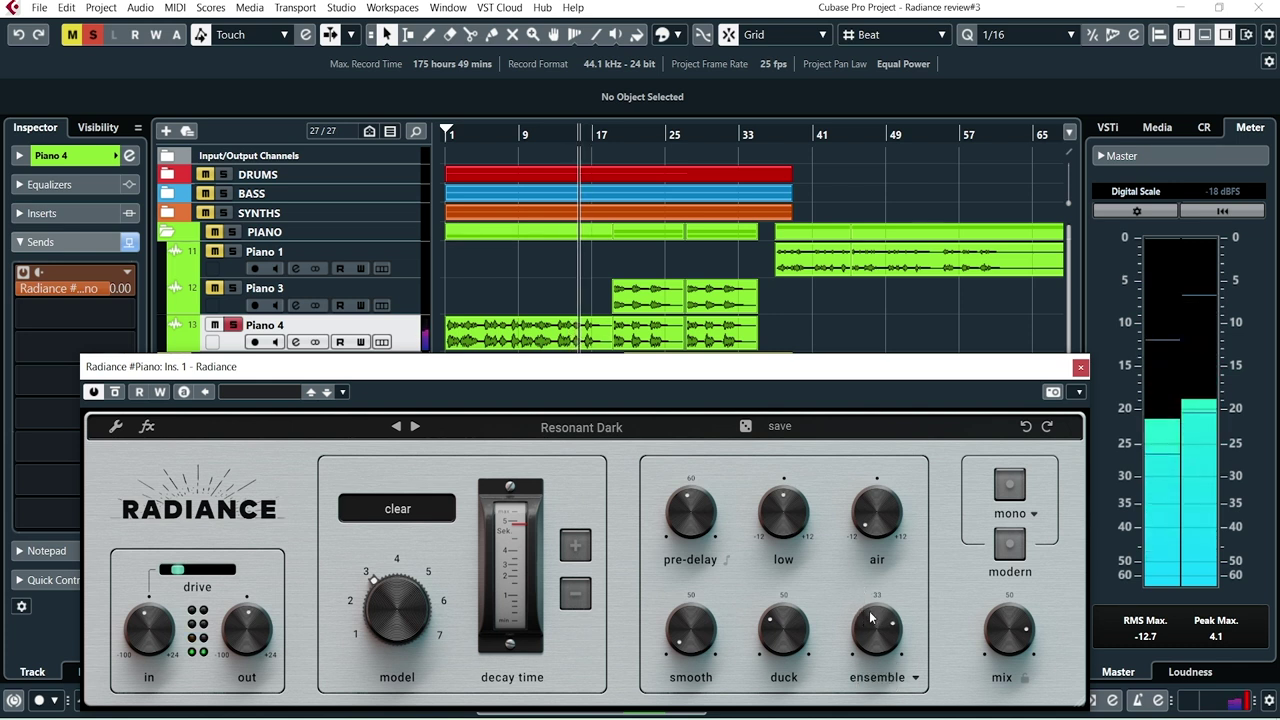
drag(870, 618, 870, 660)
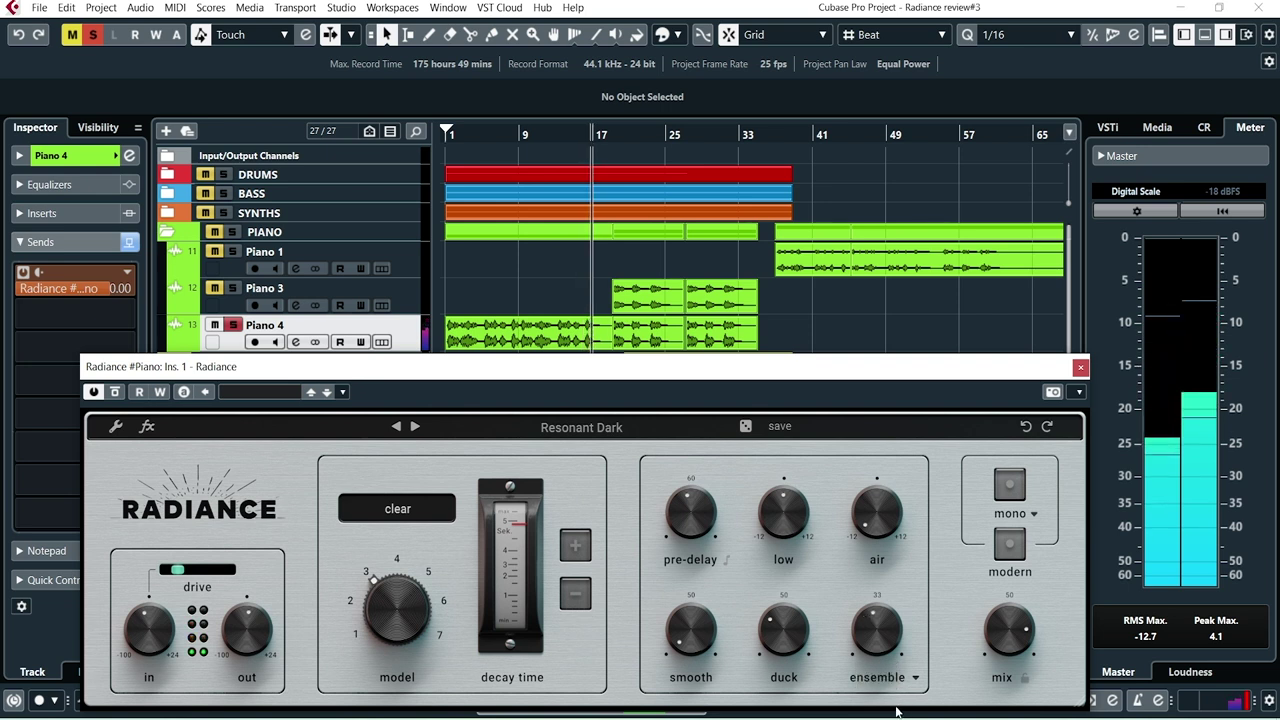
Switch modulation back to Flux and settle the flux amount around 23% while listening
key(space)
click(914, 677)
click(875, 630)
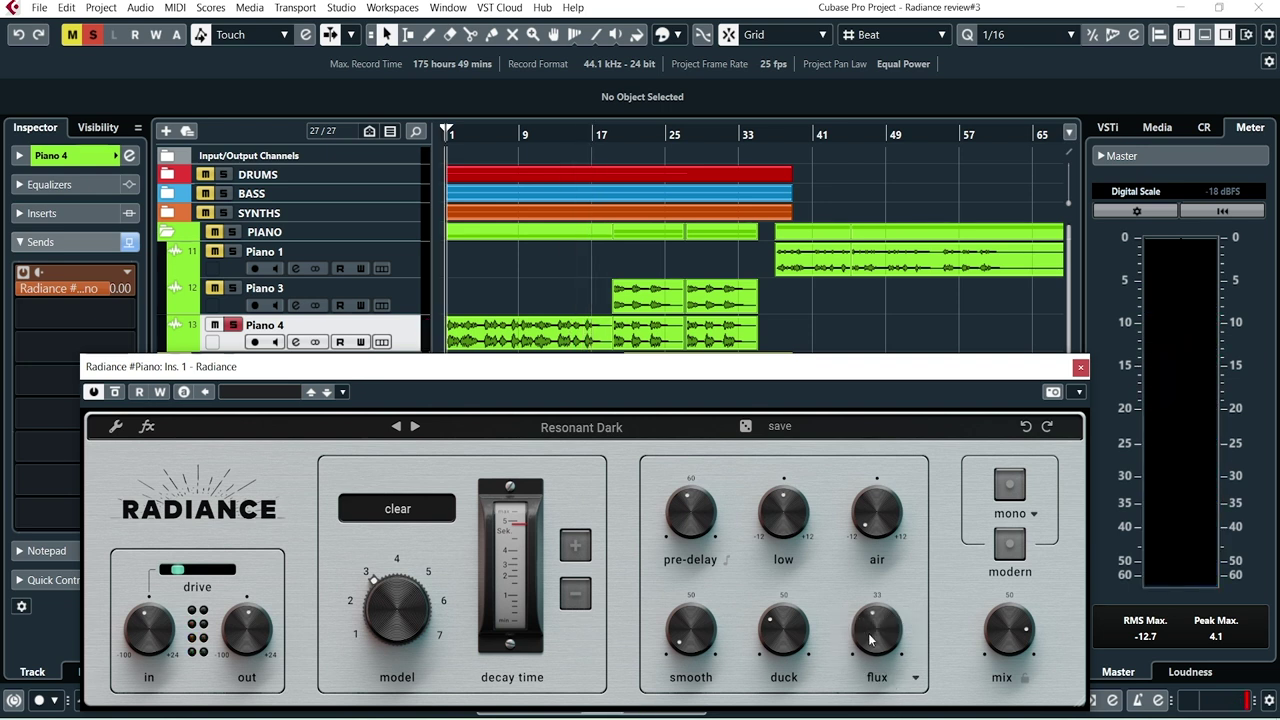
mouse_move(880, 628)
mouse_down()
mouse_move(878, 648)
mouse_move(856, 590)
mouse_move(870, 643)
mouse_up()
drag(857, 565, 873, 656)
key(space)
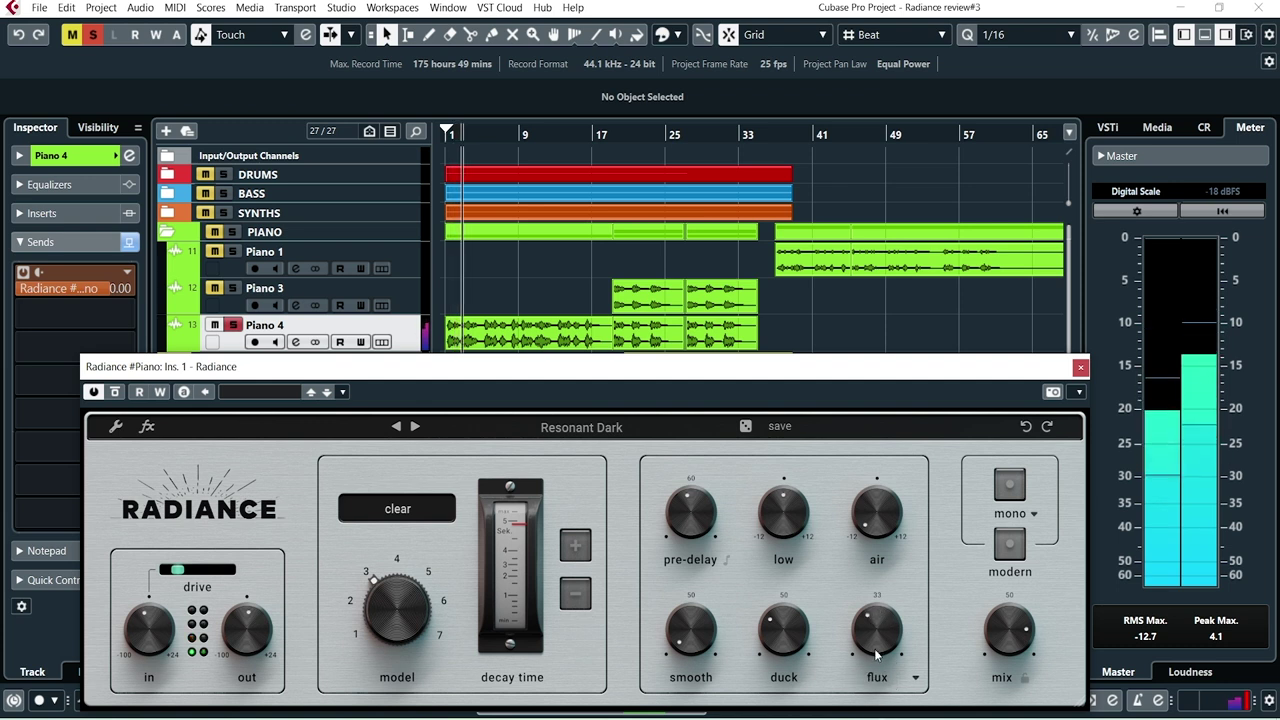
drag(873, 647, 862, 582)
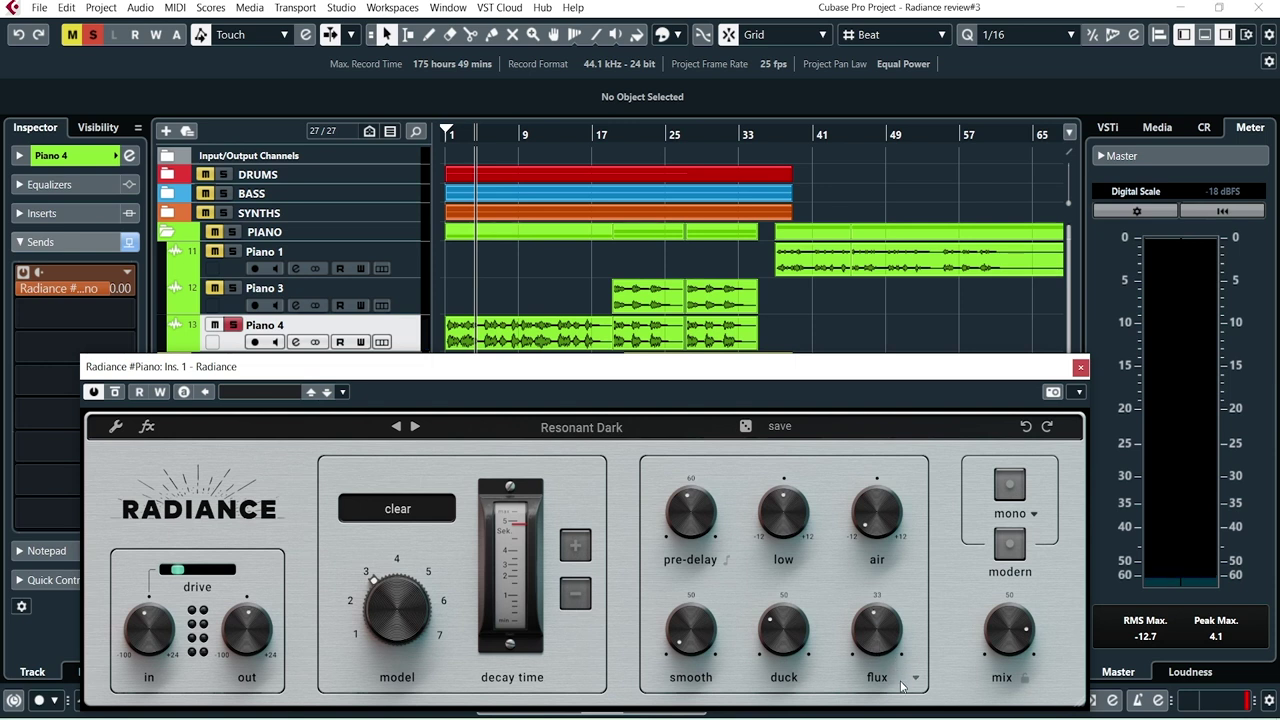
Keep Flux modulation mode with the flux amount at 27%
click(900, 681)
click(858, 630)
drag(868, 630, 872, 638)
Try Mono and Modern modes, leave both off, and lower the reverb mix to 37%
click(1016, 488)
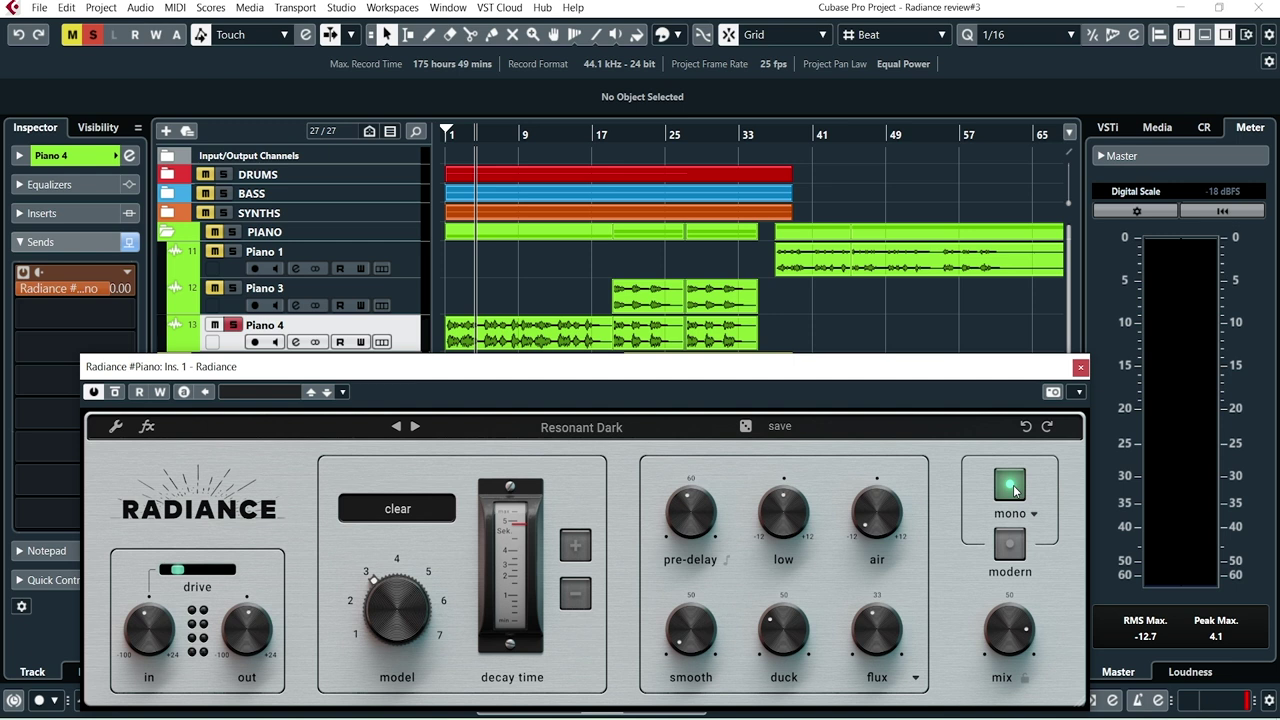
click(1016, 488)
click(1010, 546)
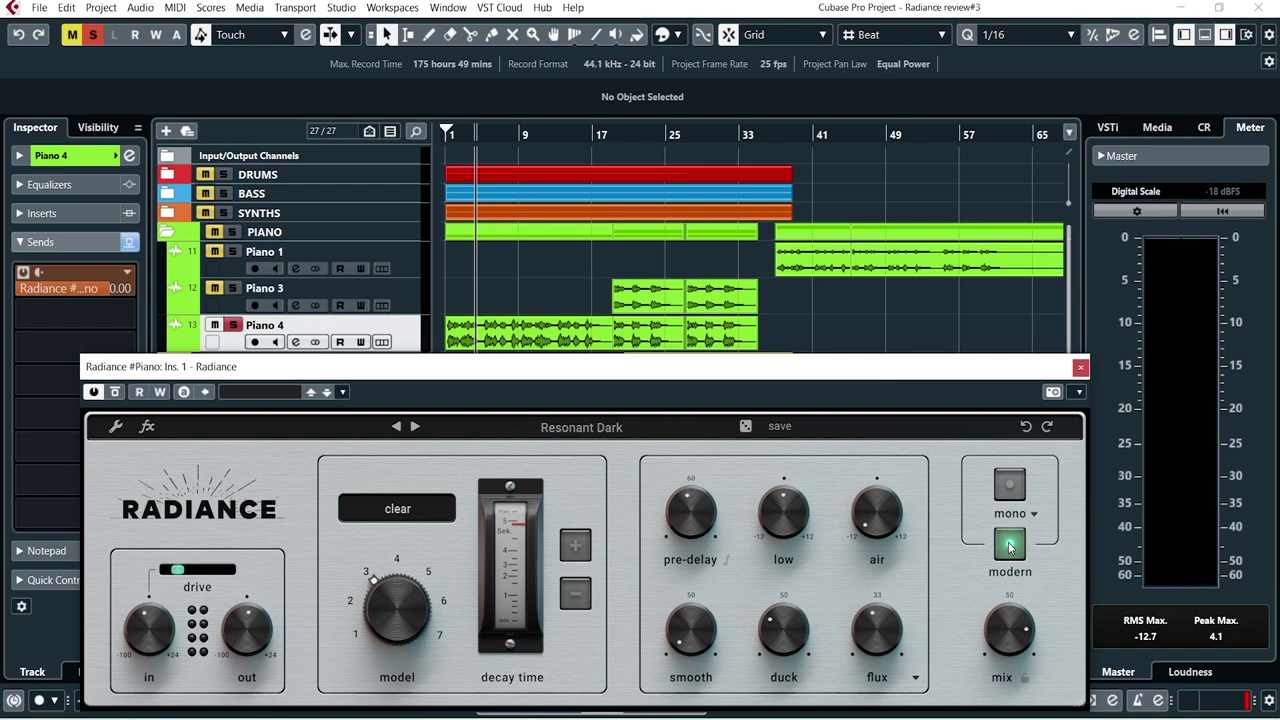
click(1010, 546)
drag(1041, 634, 1010, 628)
Load the Bright Air preset on the piano reverb from the preset list
click(600, 428)
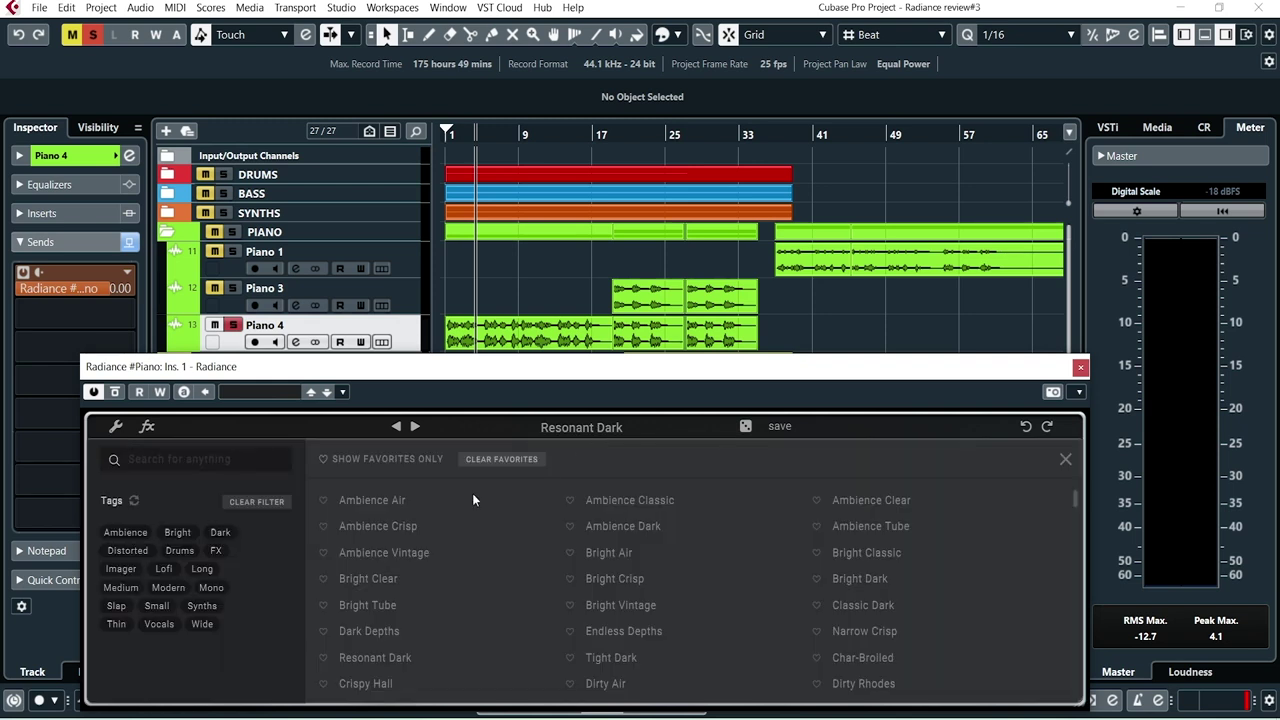
click(607, 552)
click(1065, 459)
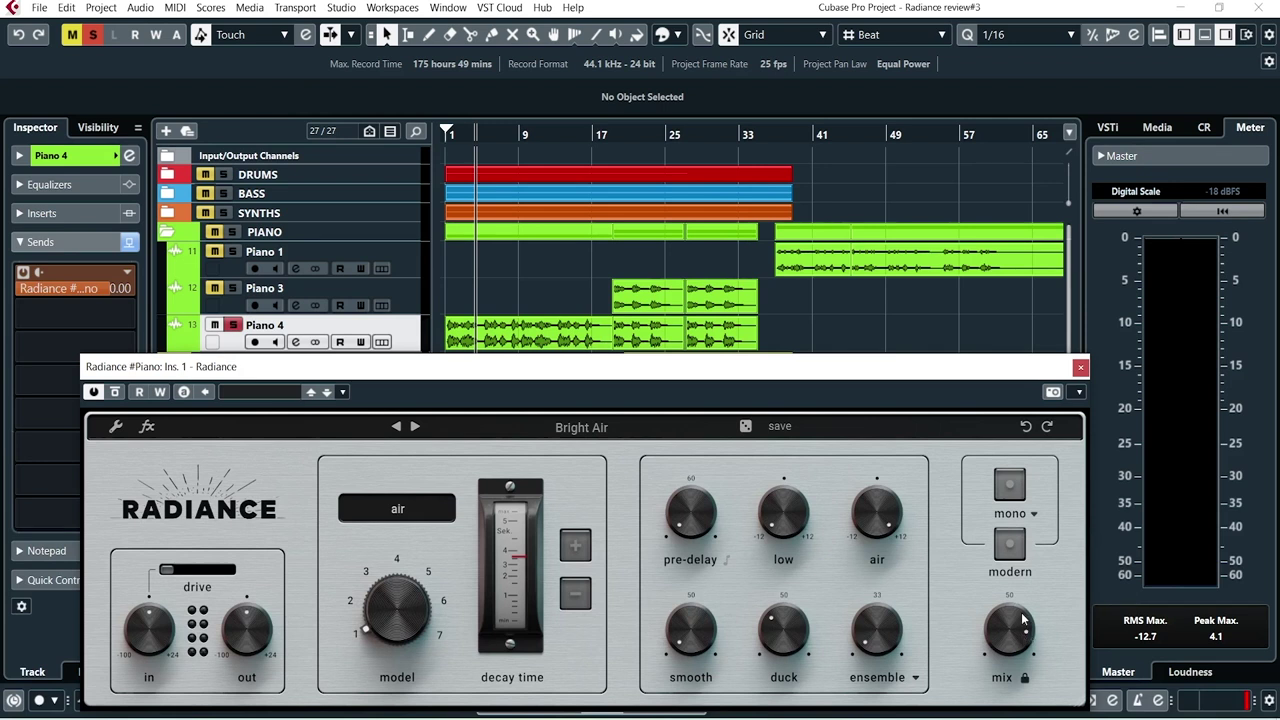
Raise the reverb mix to 70%
mouse_move(1006, 606)
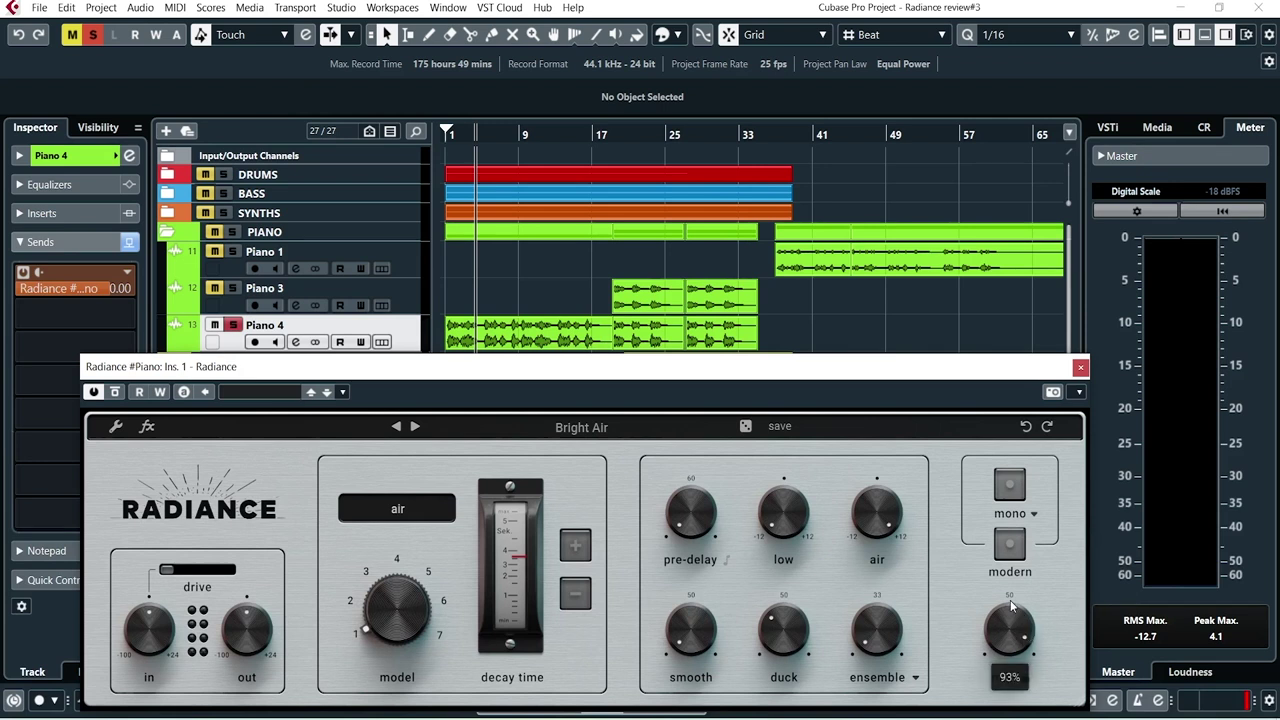
drag(1008, 680, 1023, 705)
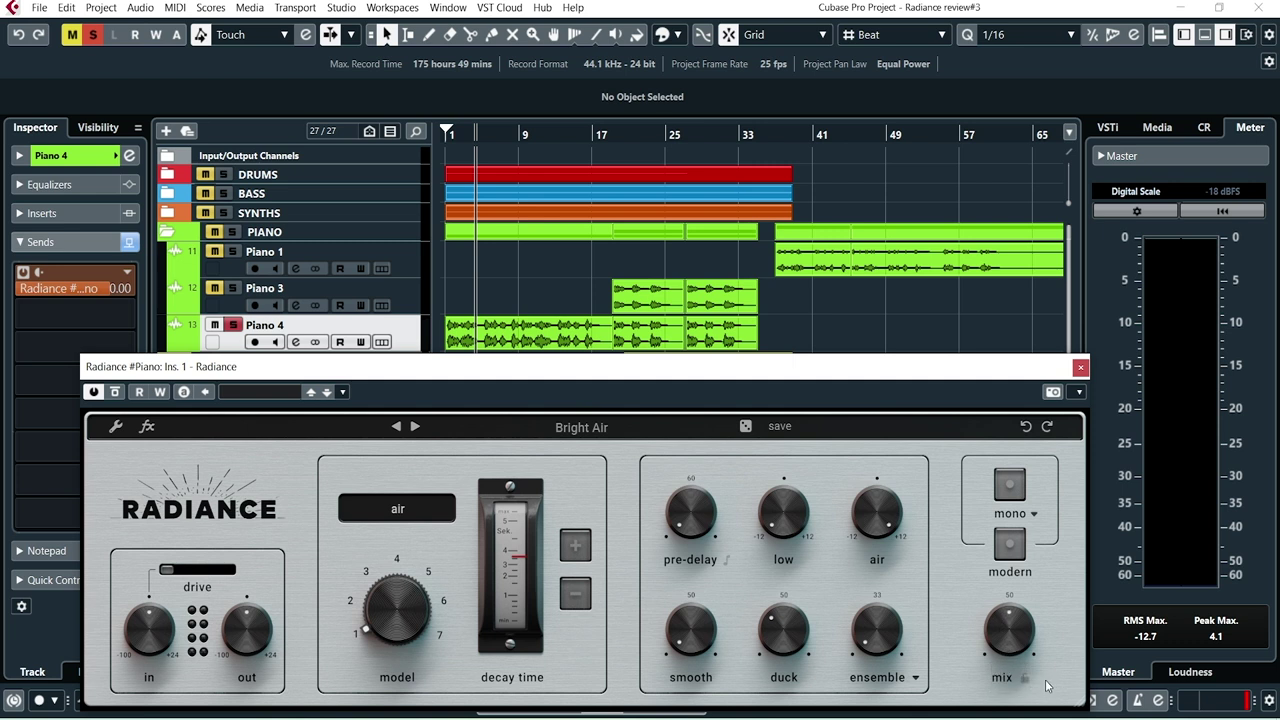
drag(1005, 637, 977, 564)
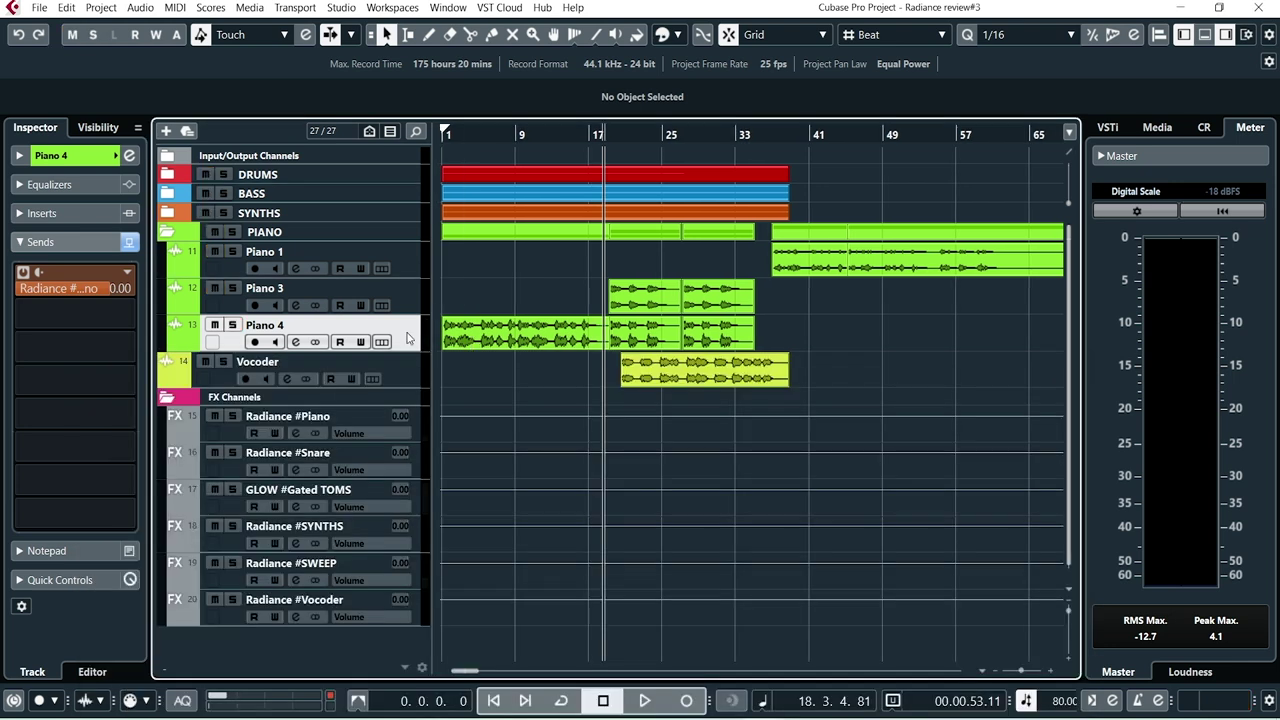
Solo Piano 3 to audition it, then stop and unsolo it
click(410, 303)
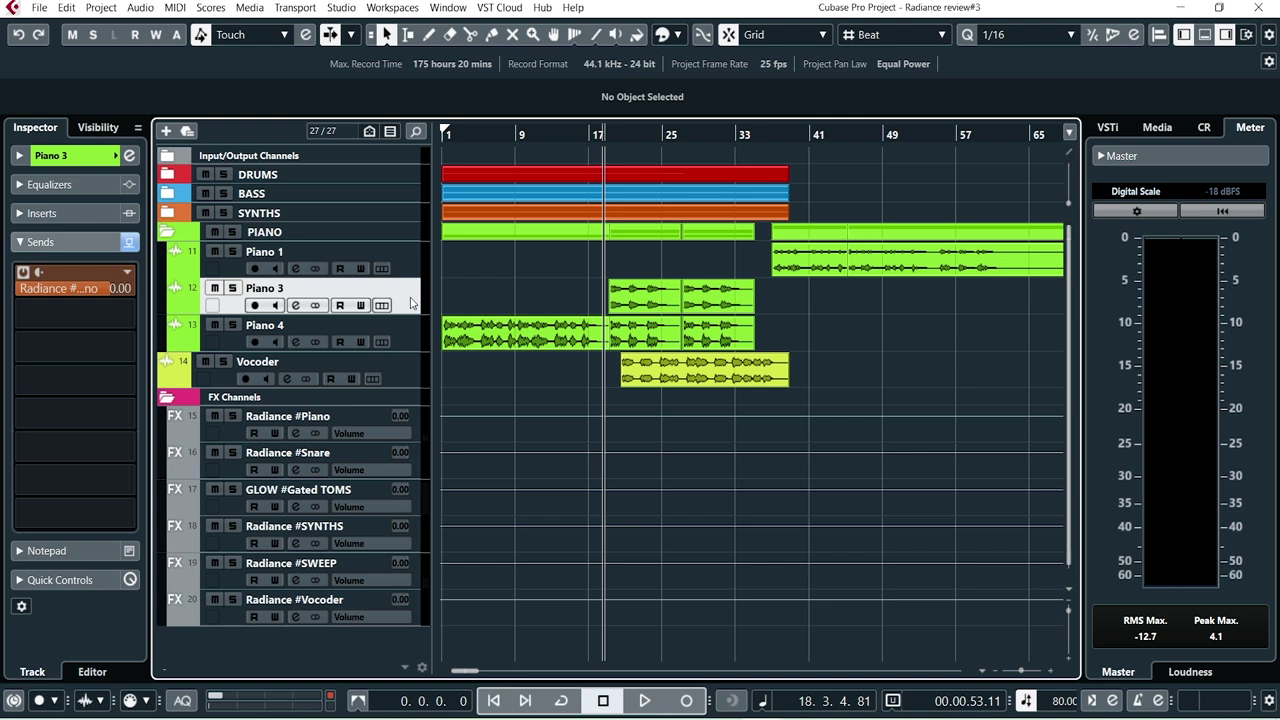
key(s)
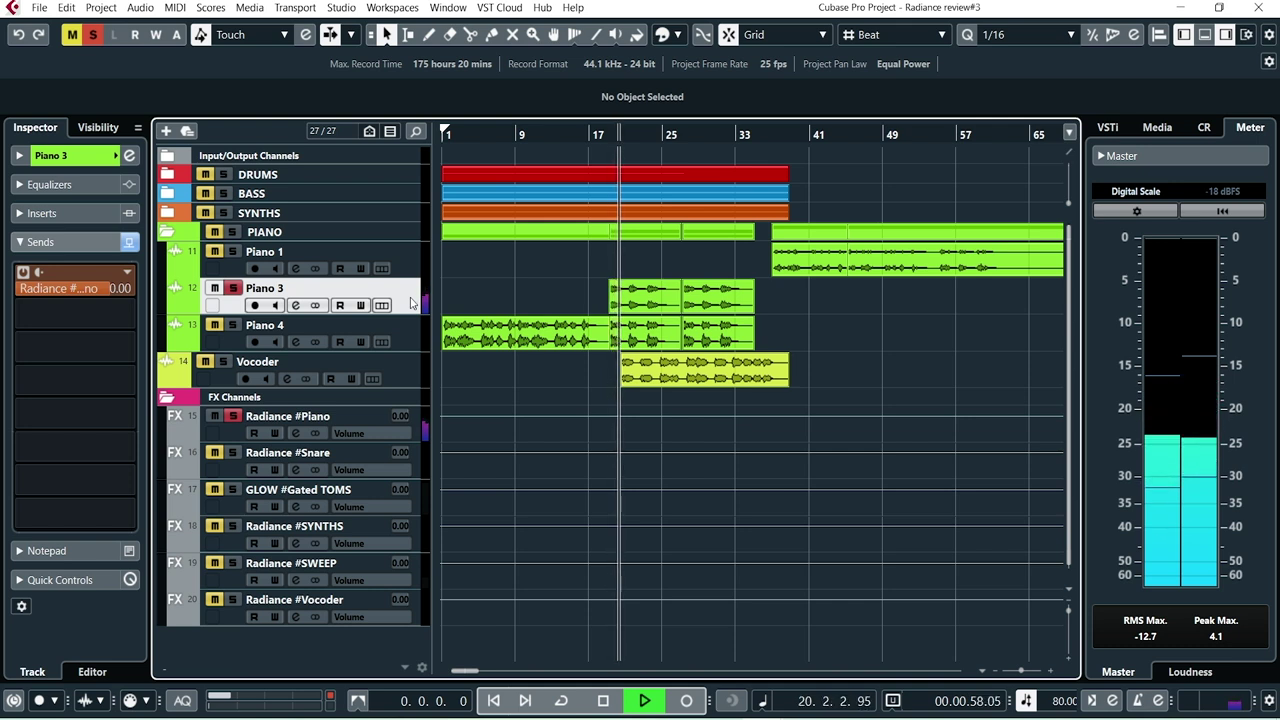
key(space)
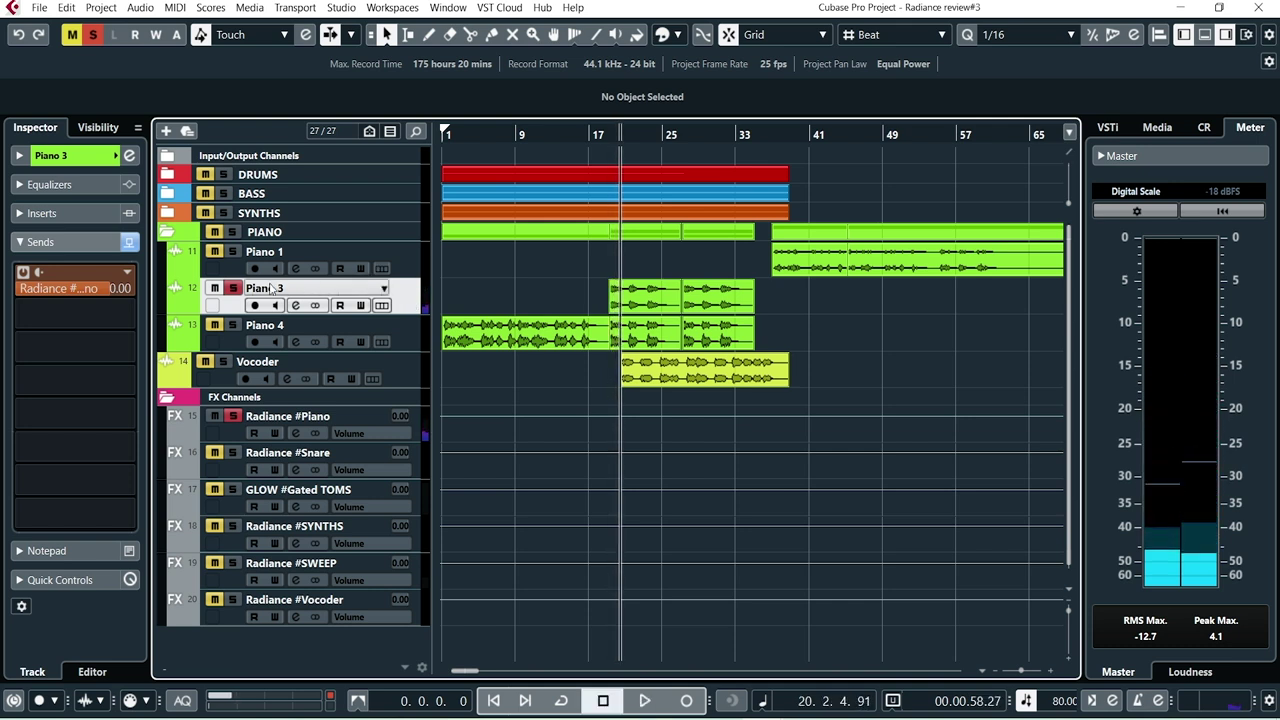
click(233, 288)
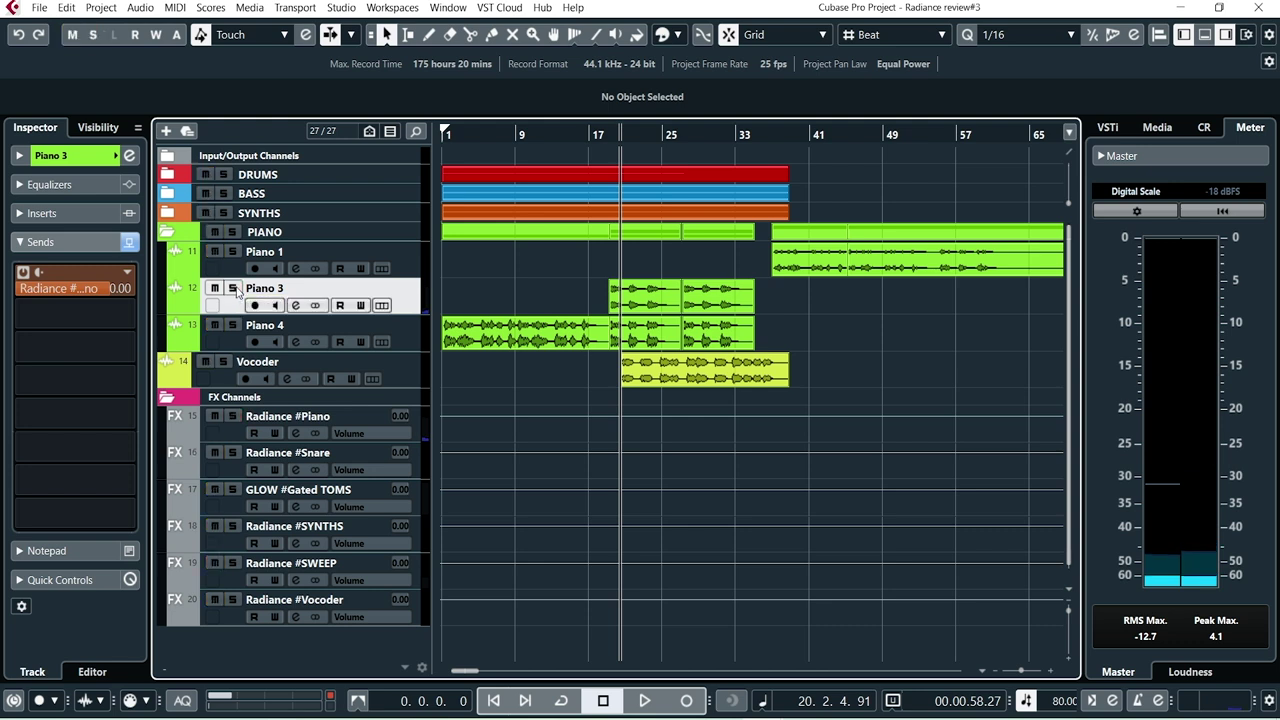
Select Piano 1 and play briefly from bar 38
click(401, 267)
key(shift+KP_Add)
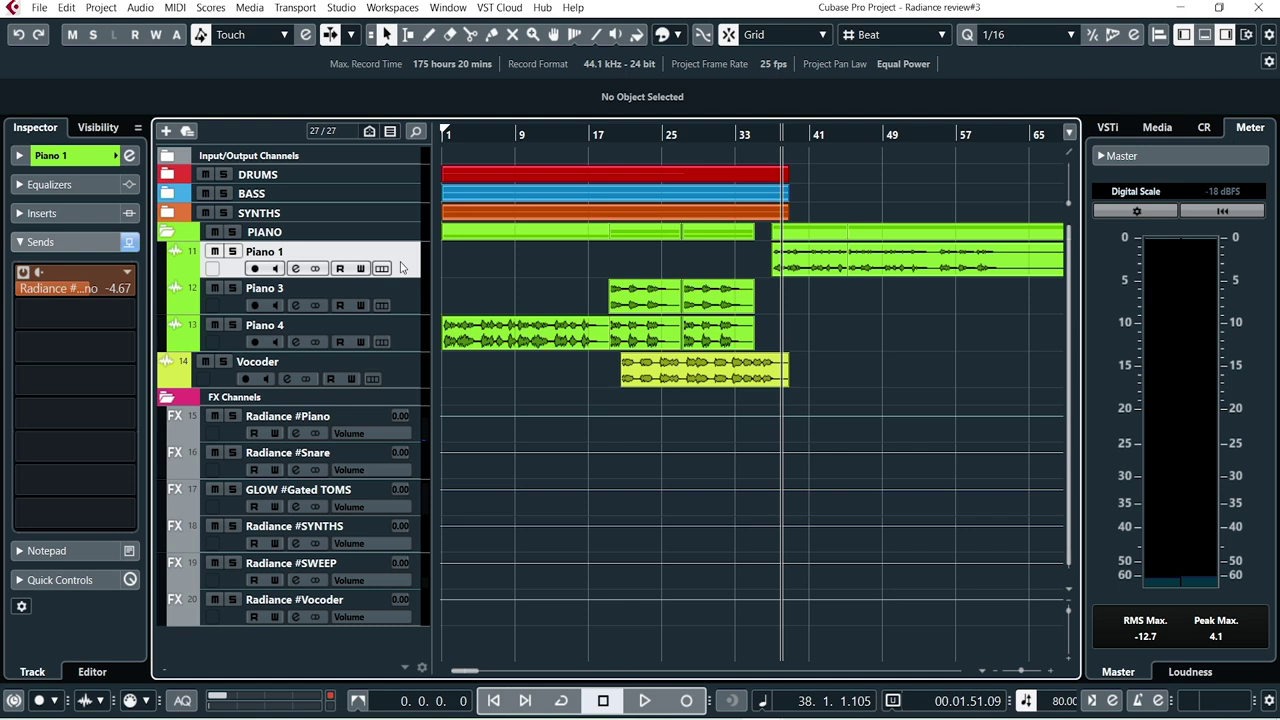
key(space)
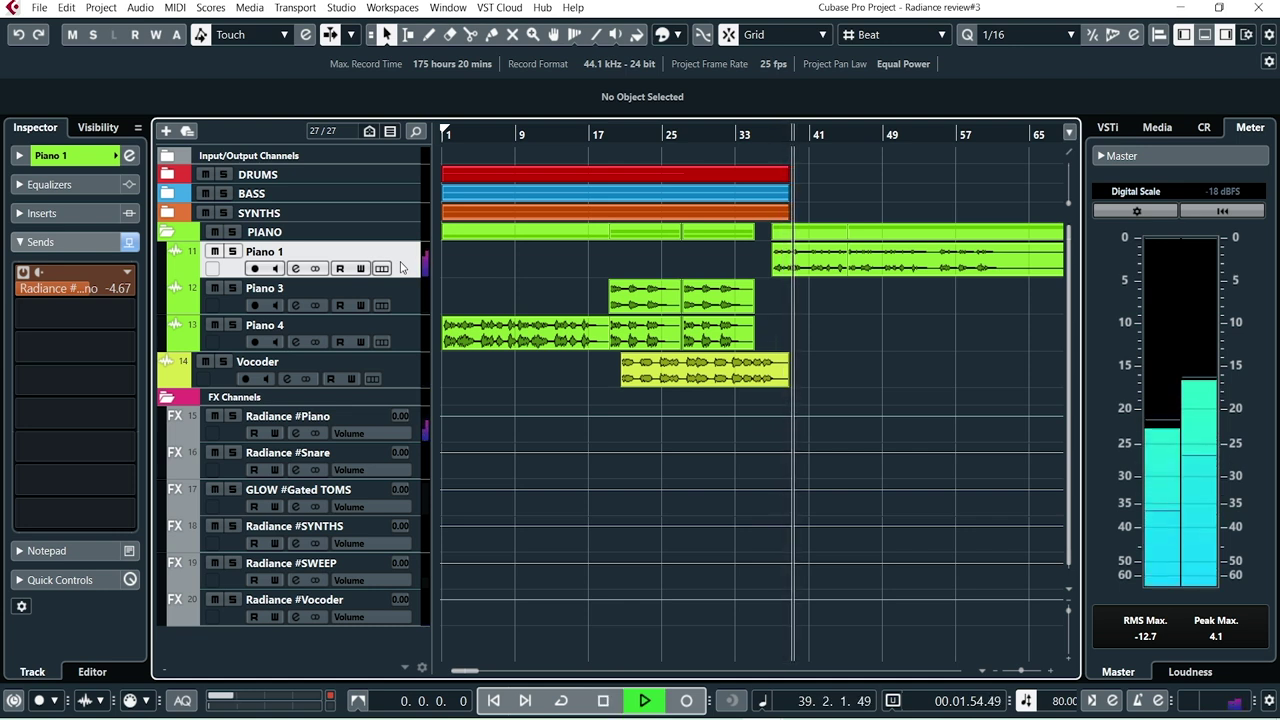
key(space)
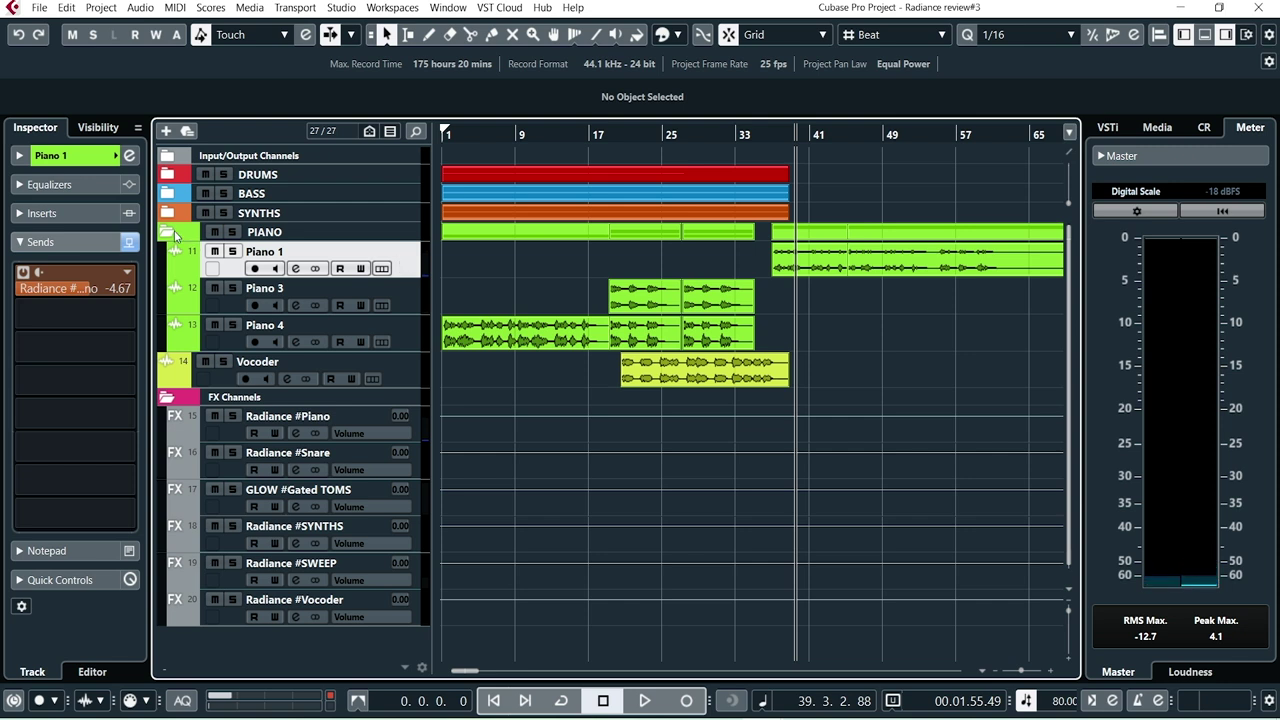
Collapse the PIANO folder, expand DRUMS, and play from around bar 8
click(167, 233)
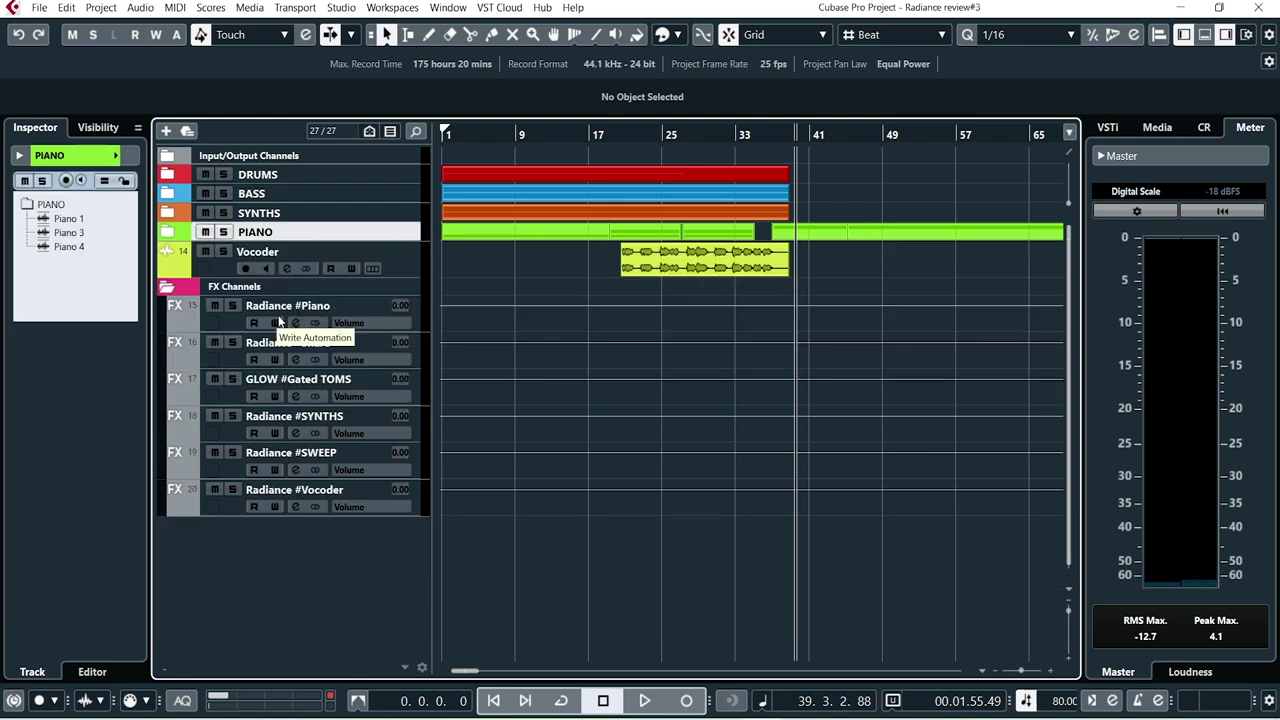
click(168, 176)
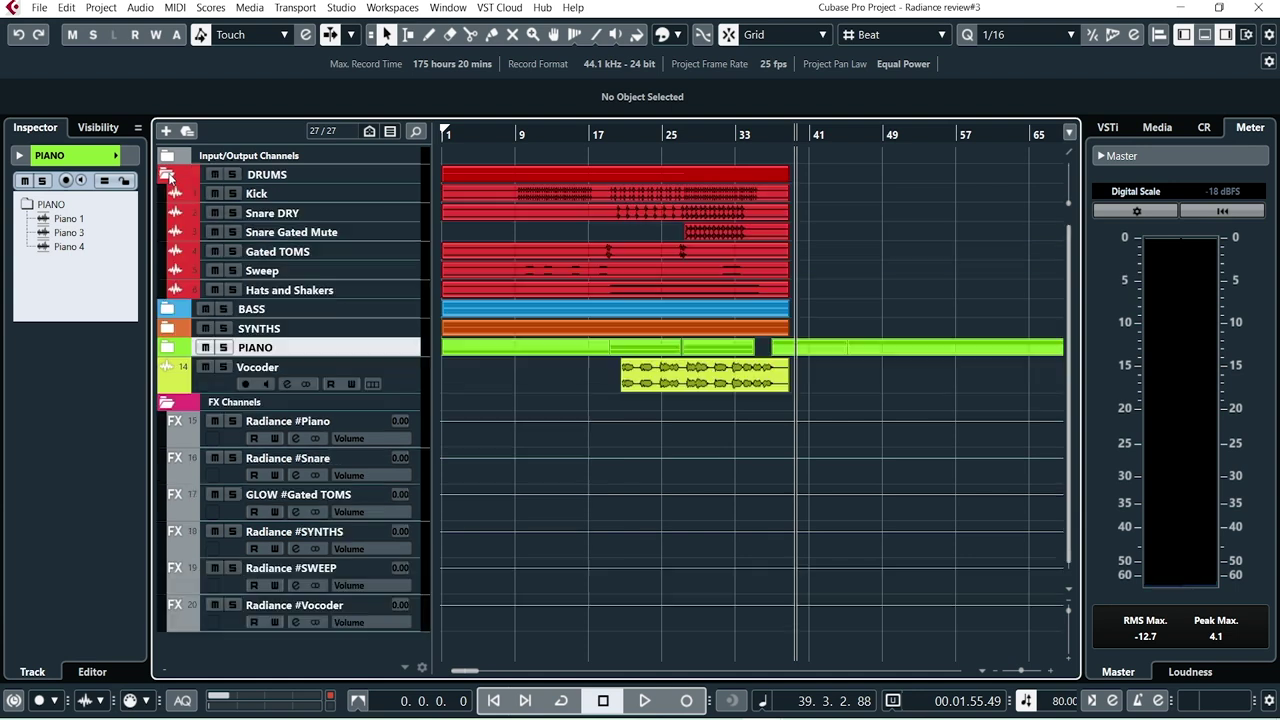
key(KP_Subtract)
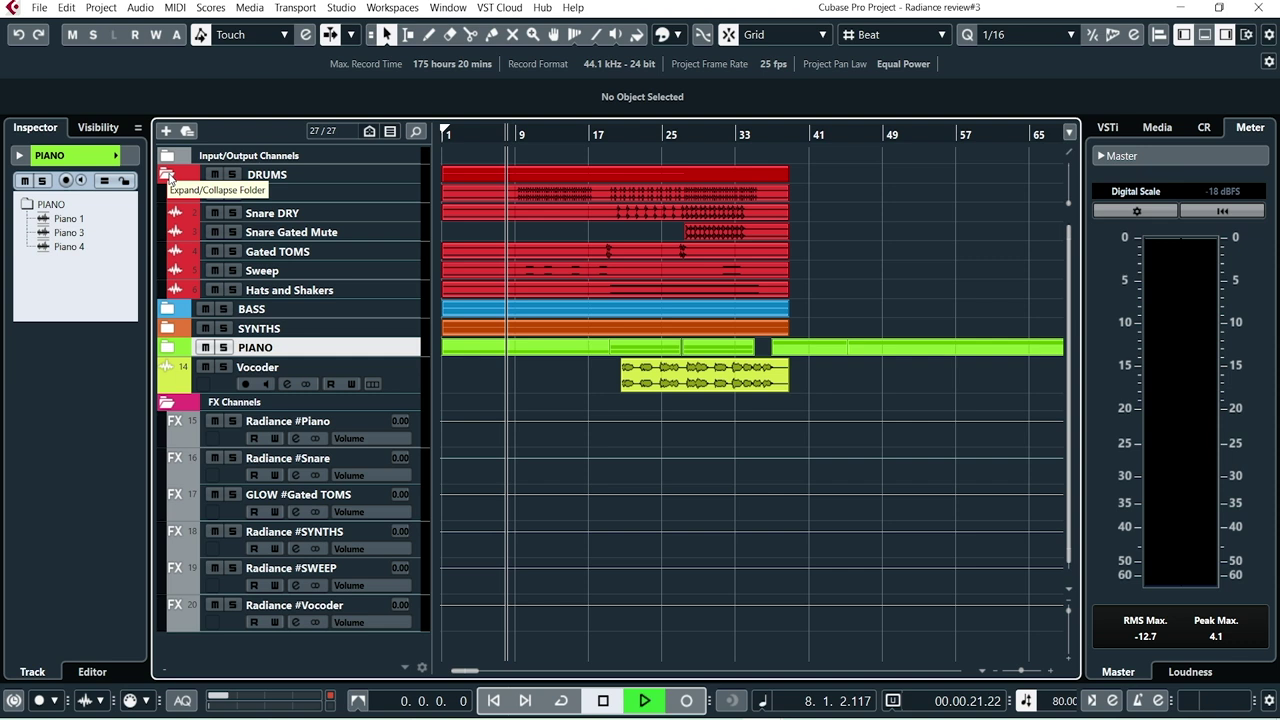
key(space)
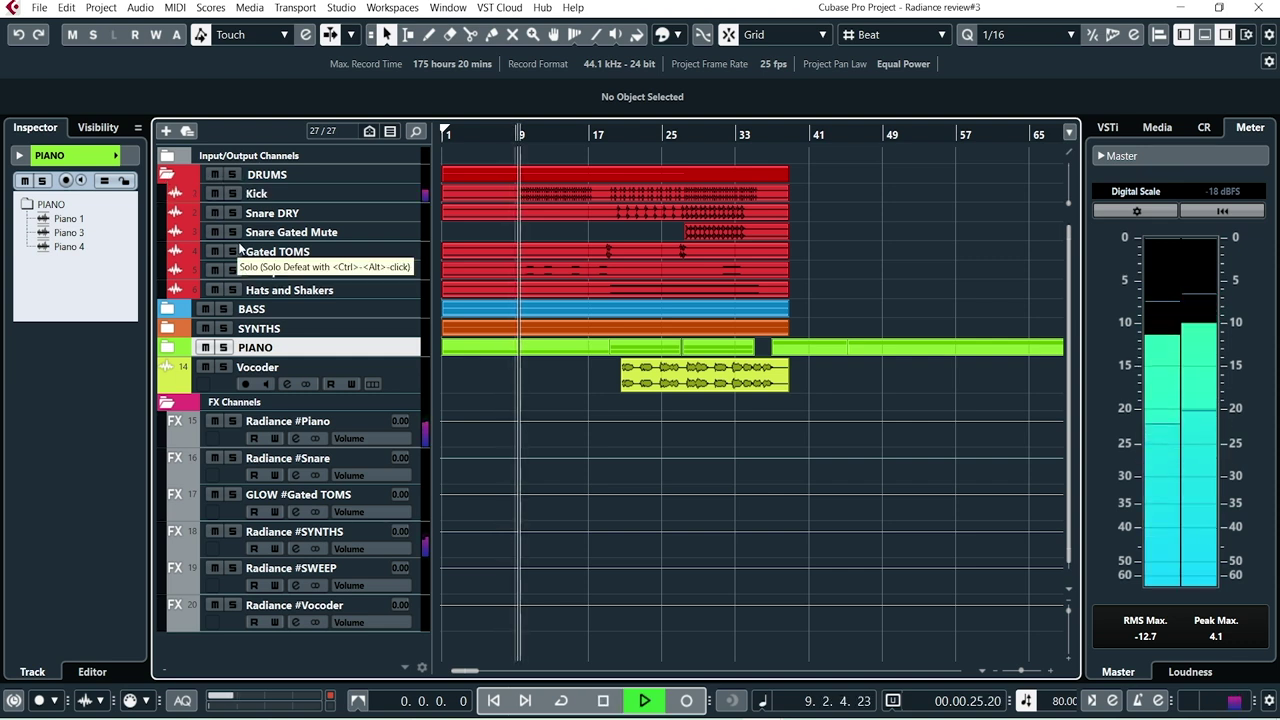
Solo the Sweep track and restart playback
click(407, 268)
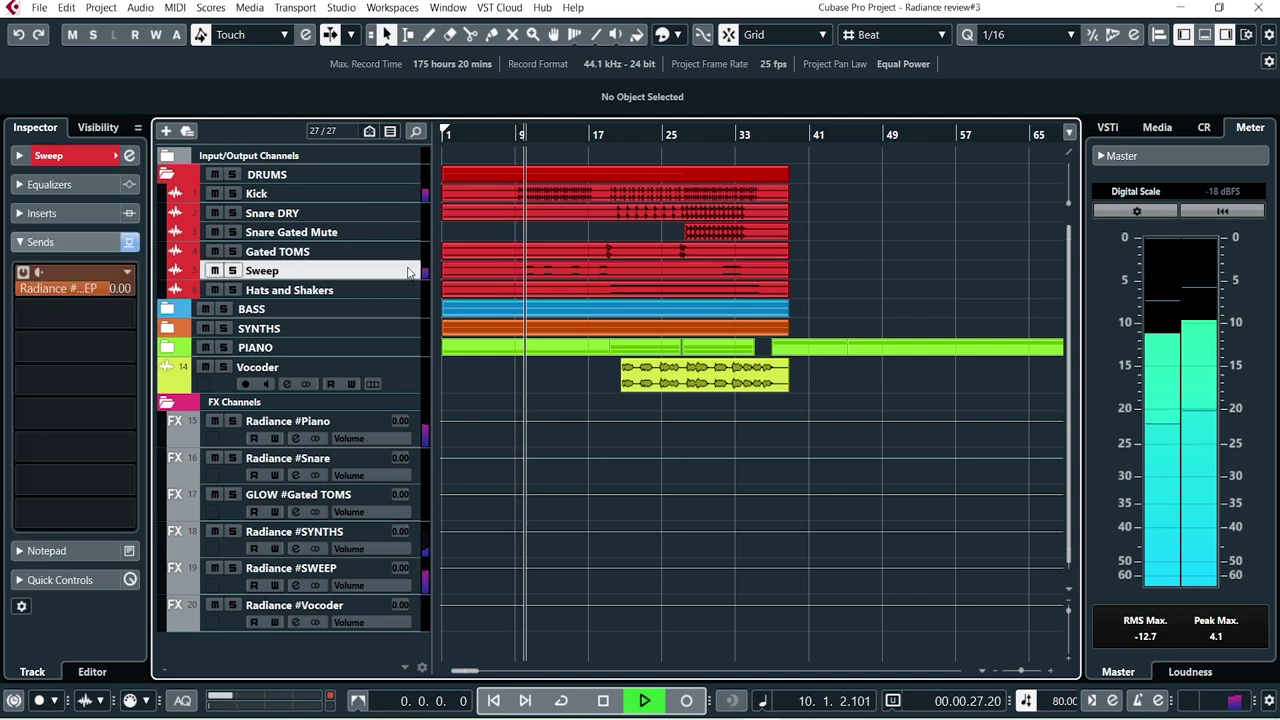
key(space)
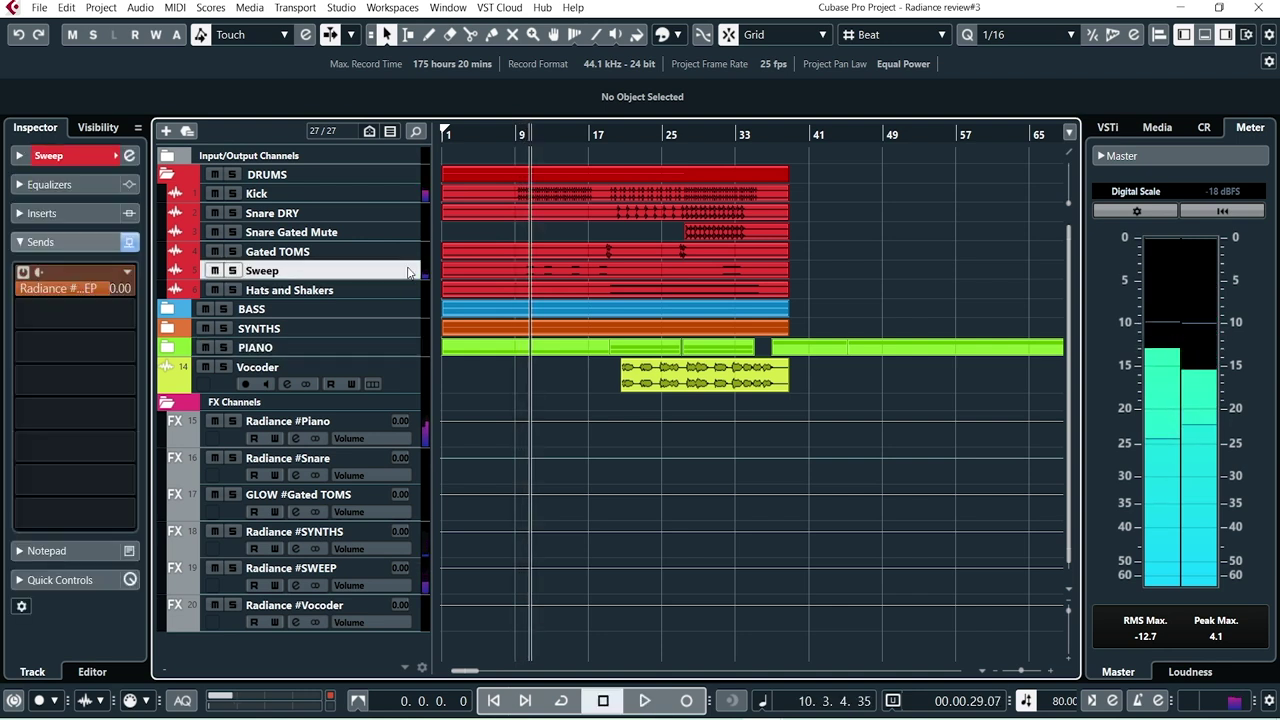
click(233, 271)
key(space)
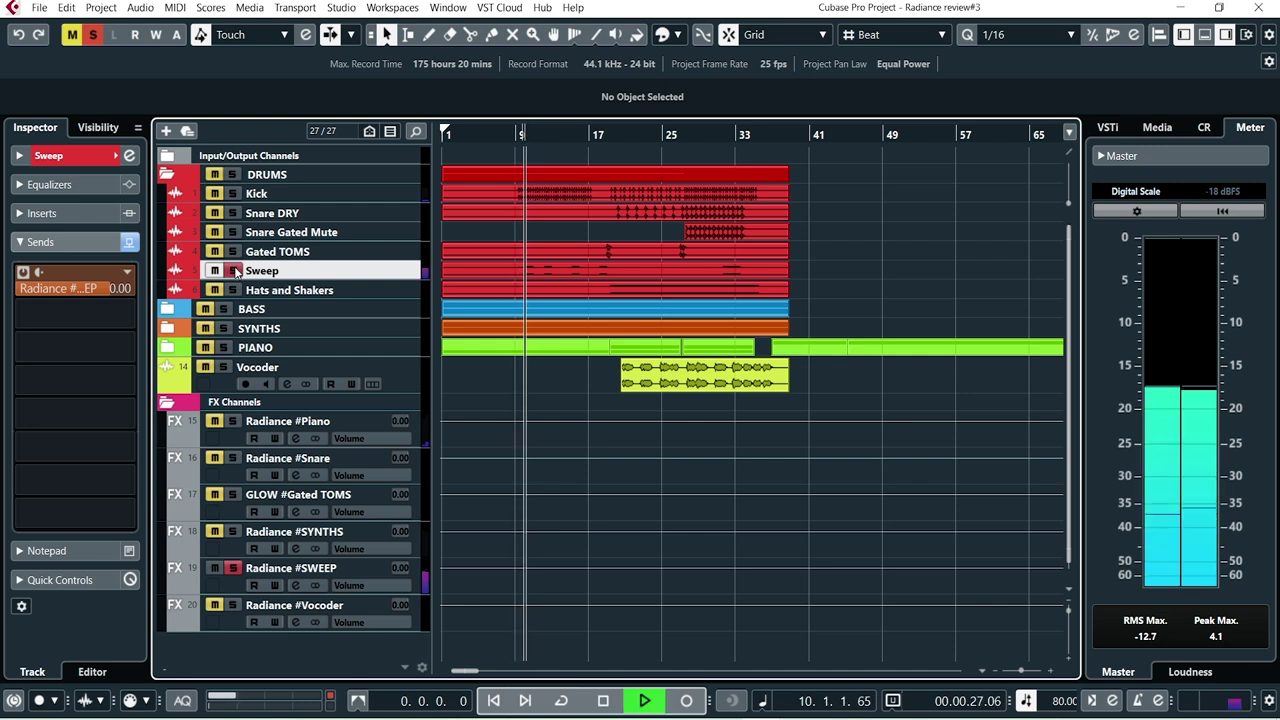
Open the Radiance editor from the Sweep track's reverb send via Edit Effect
right_click(72, 276)
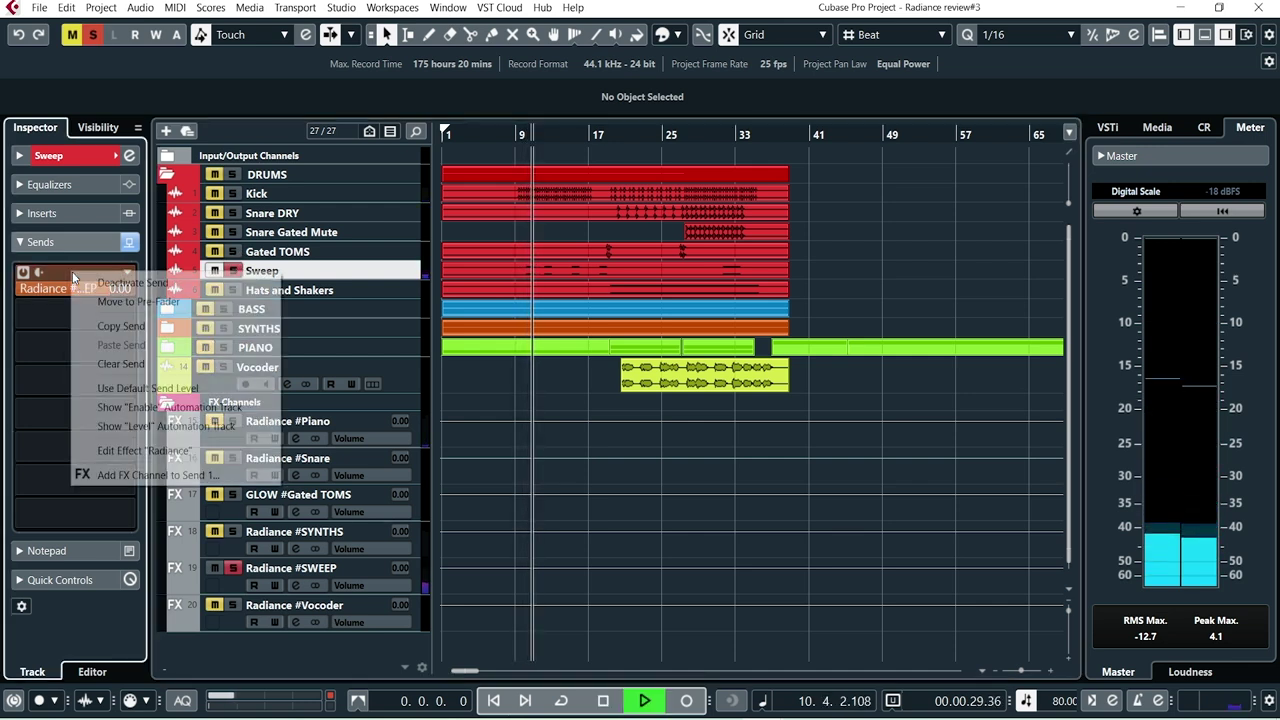
click(115, 451)
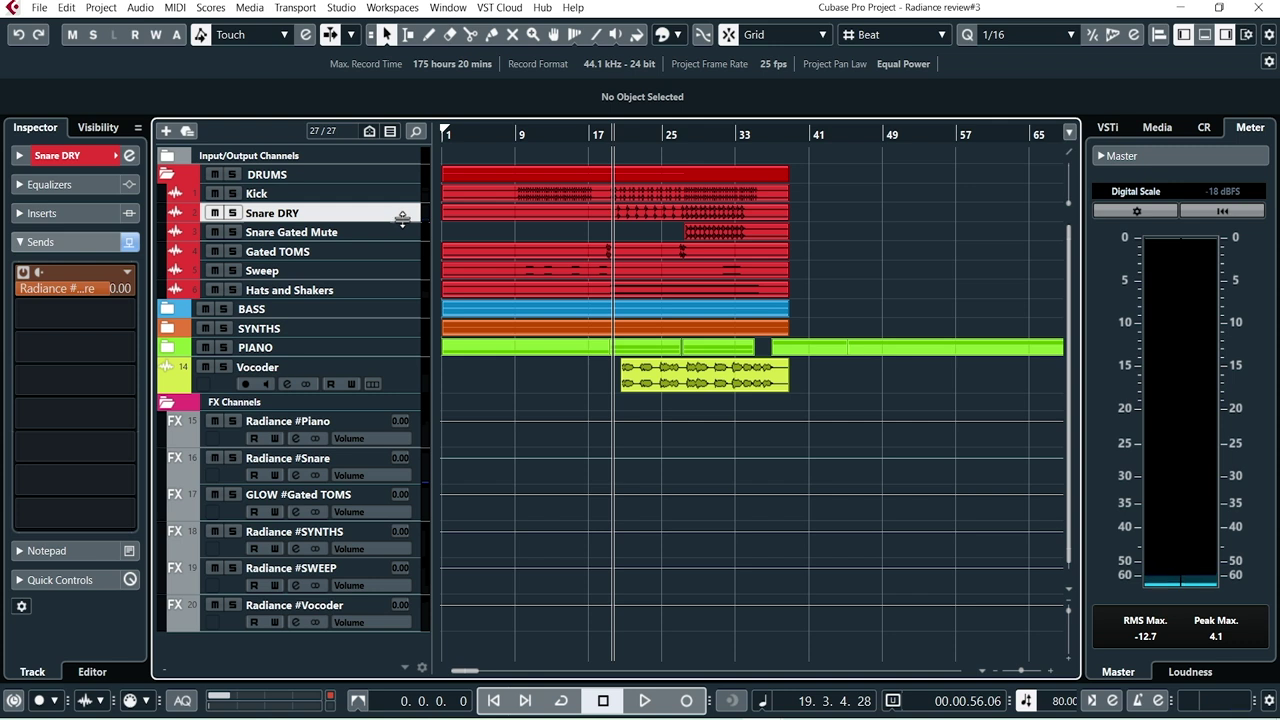
Mute the Vocoder track and solo Snare DRY while auditioning
key(space)
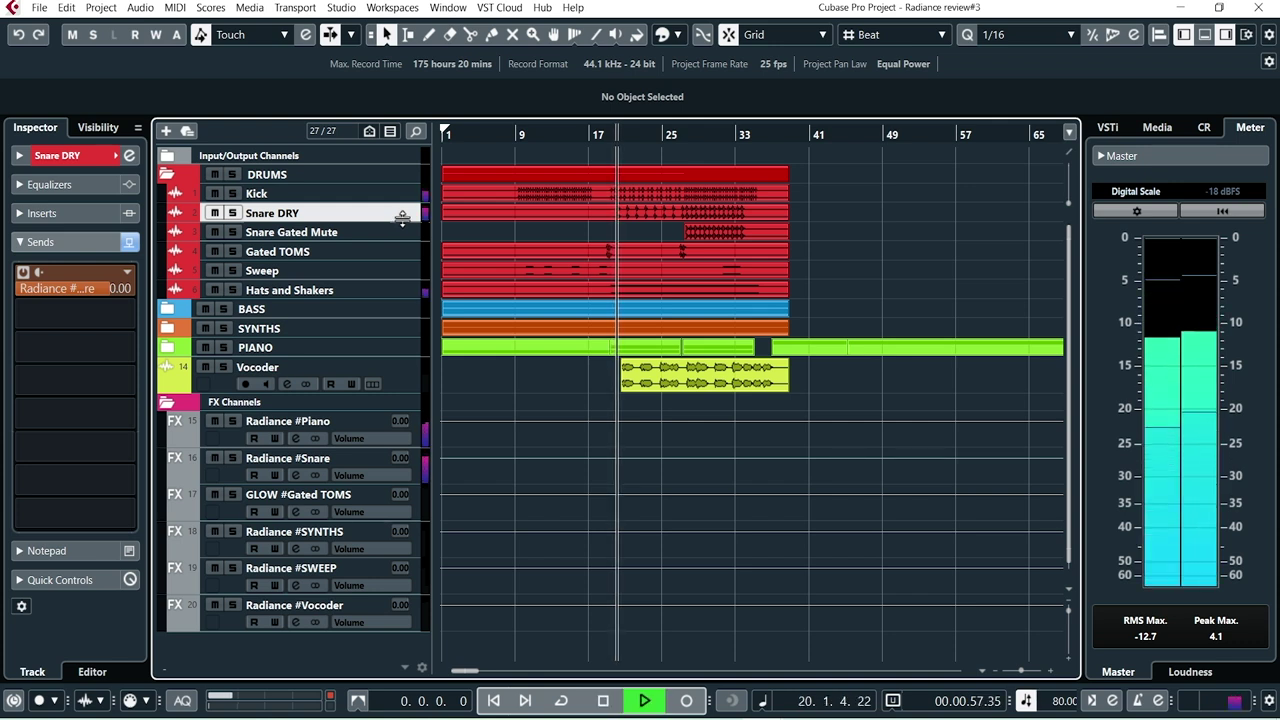
click(205, 367)
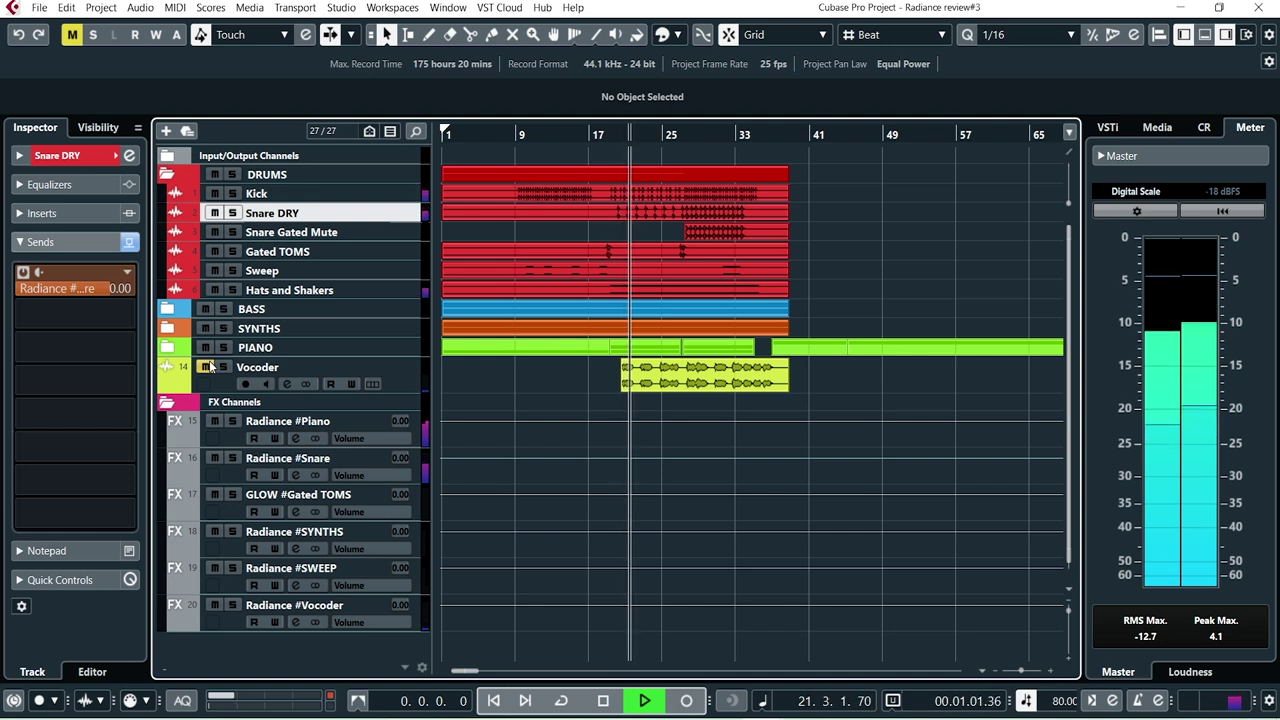
key(s)
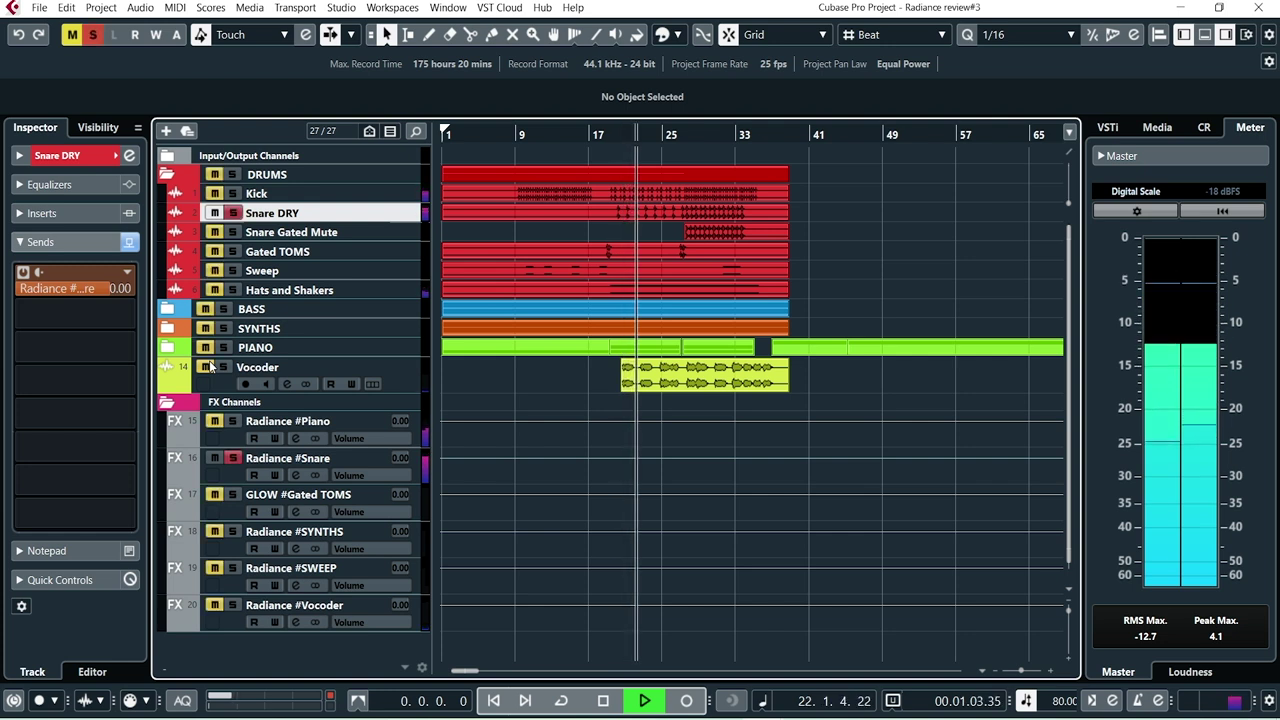
key(space)
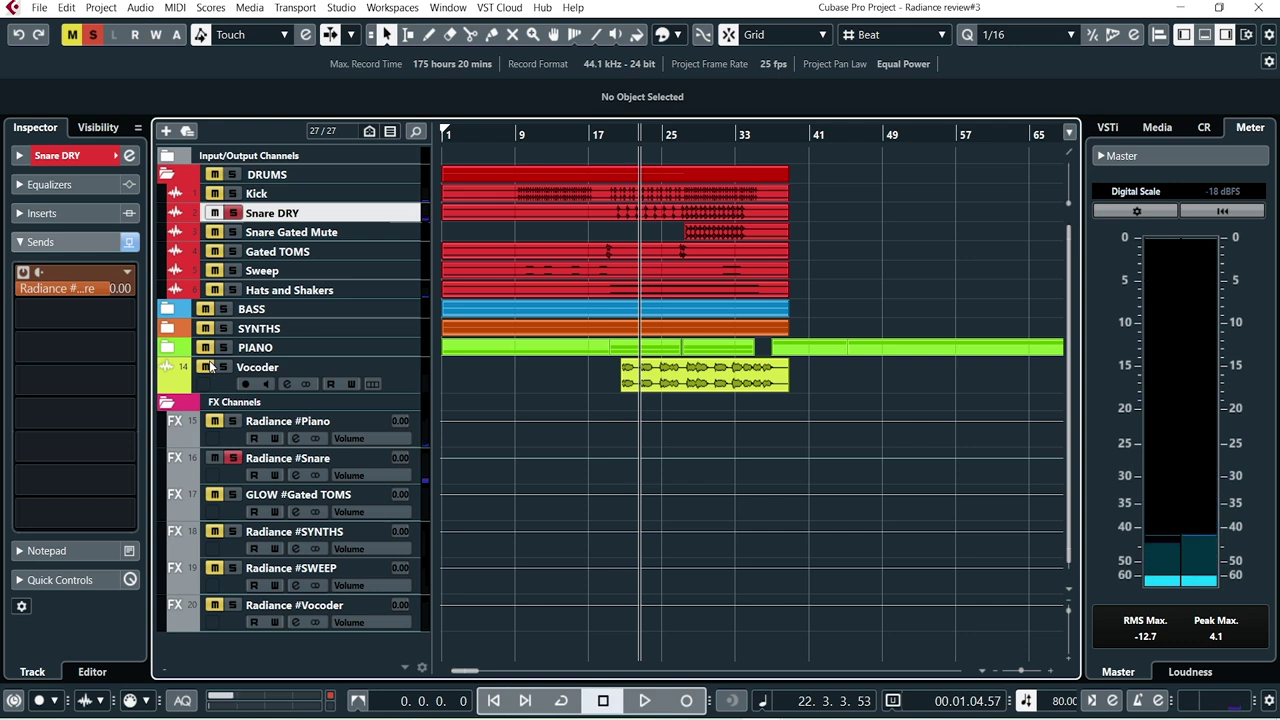
Open the snare's Radiance reverb, drop pre-delay to minimum, and bypass it to compare
right_click(69, 284)
click(104, 453)
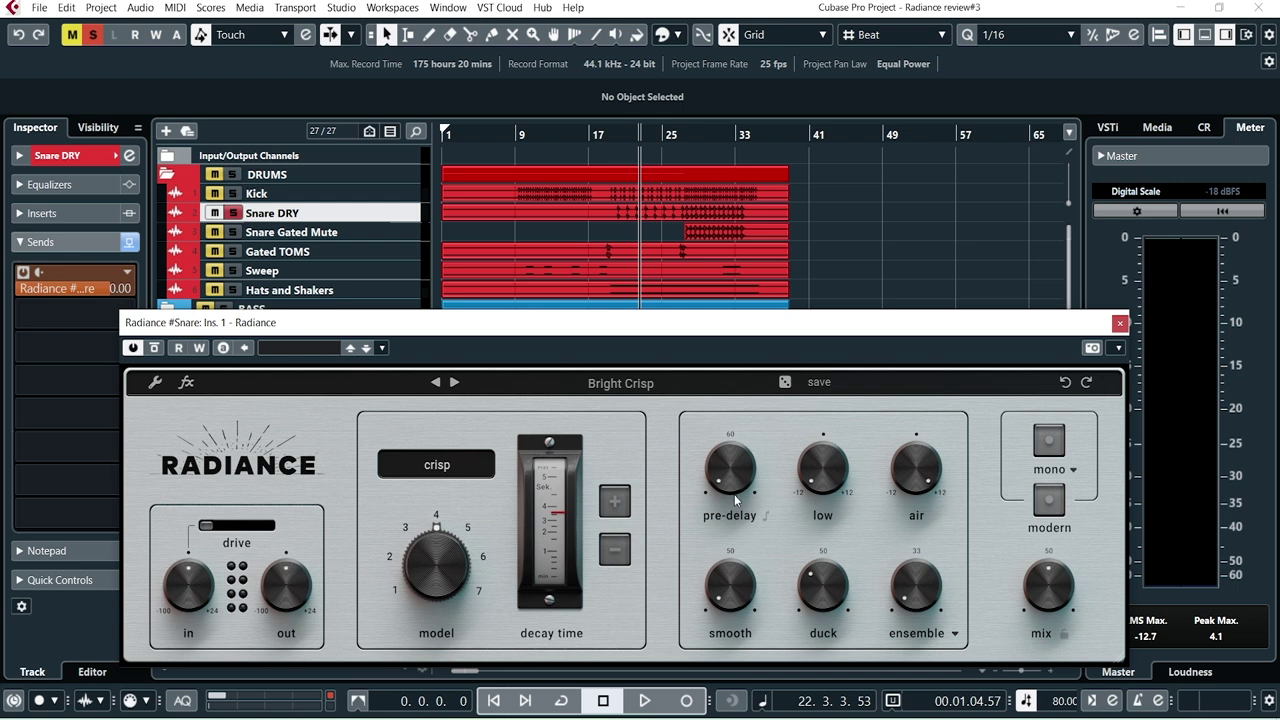
key(space)
drag(734, 494, 734, 540)
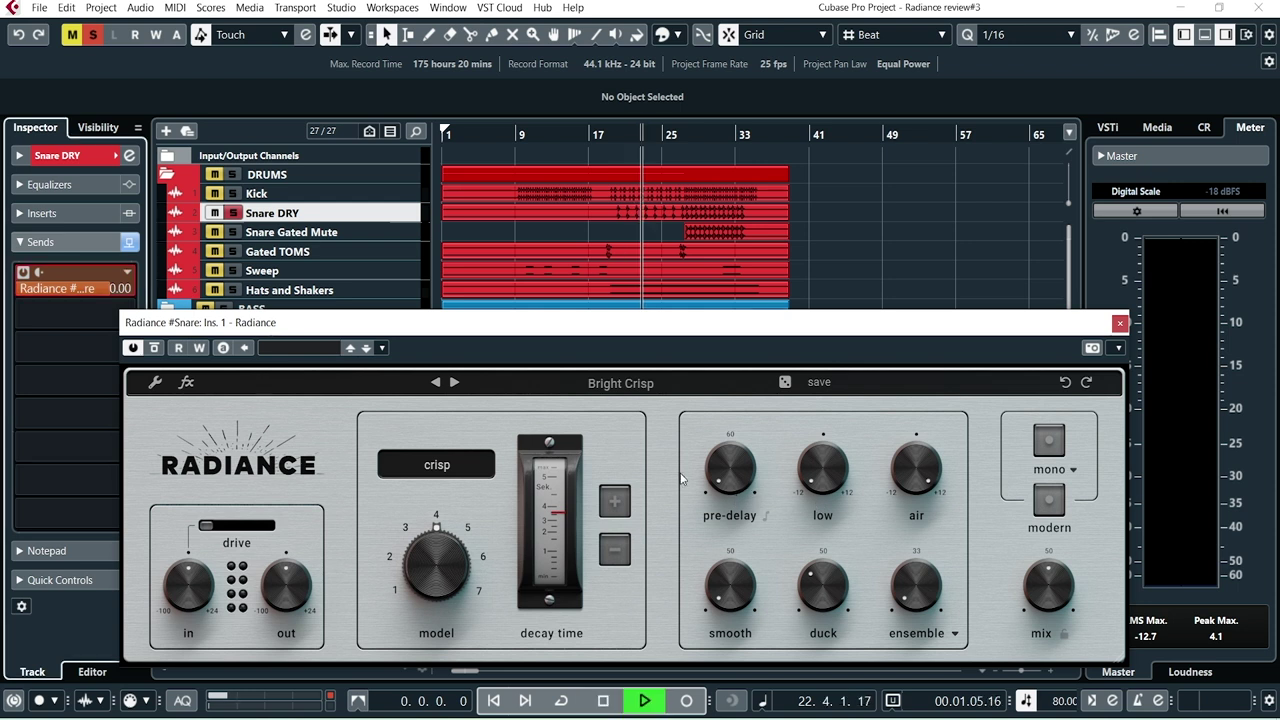
click(155, 350)
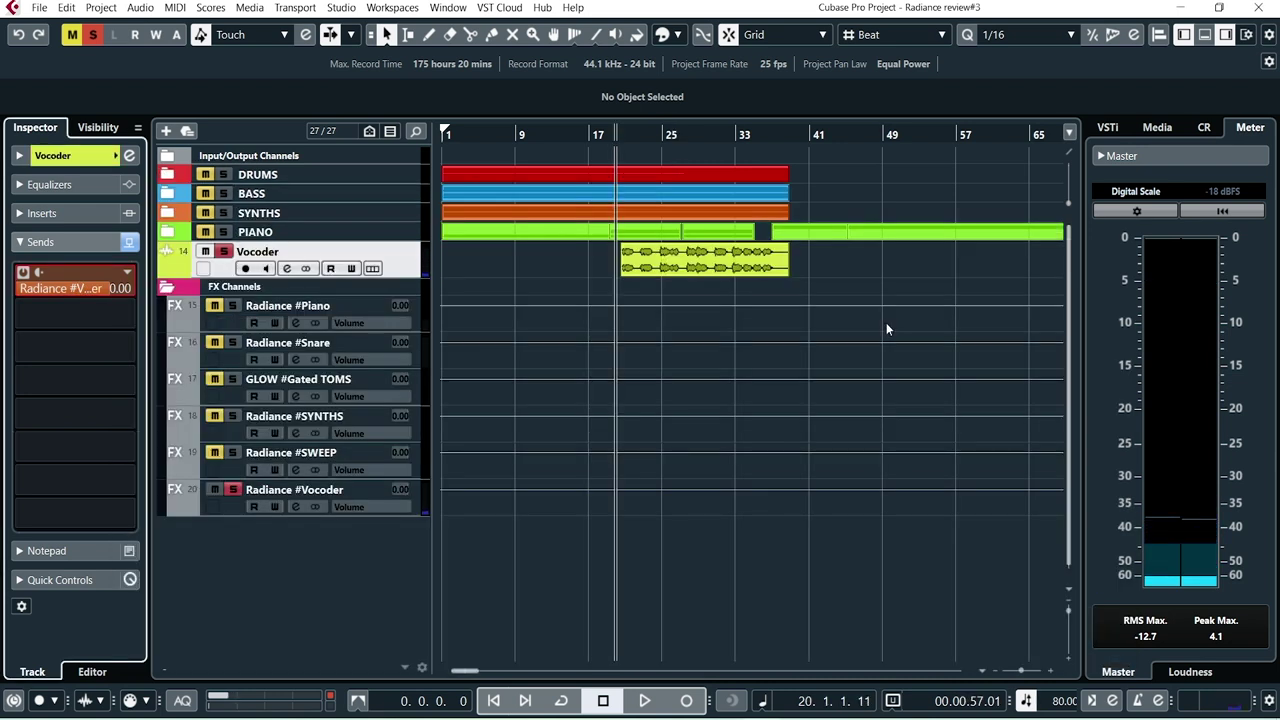
Play the vocoder section, then open the Vocoder send's Radiance reverb editor
key(space)
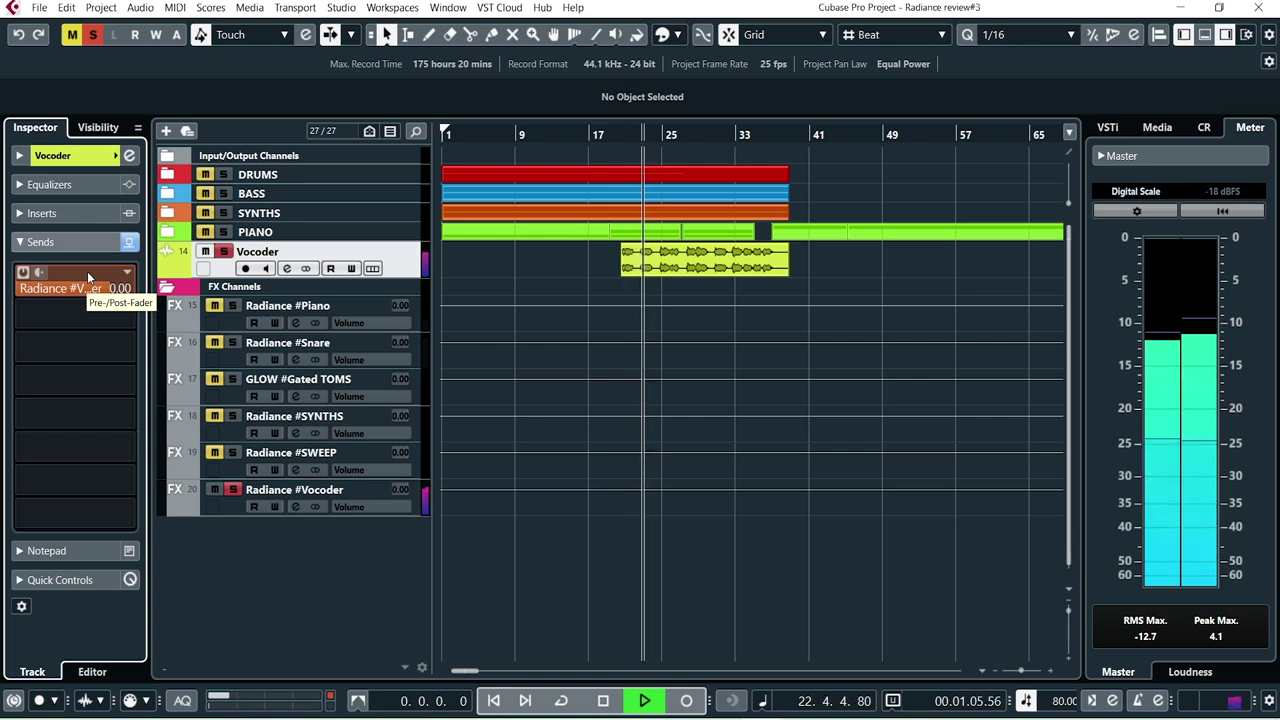
key(space)
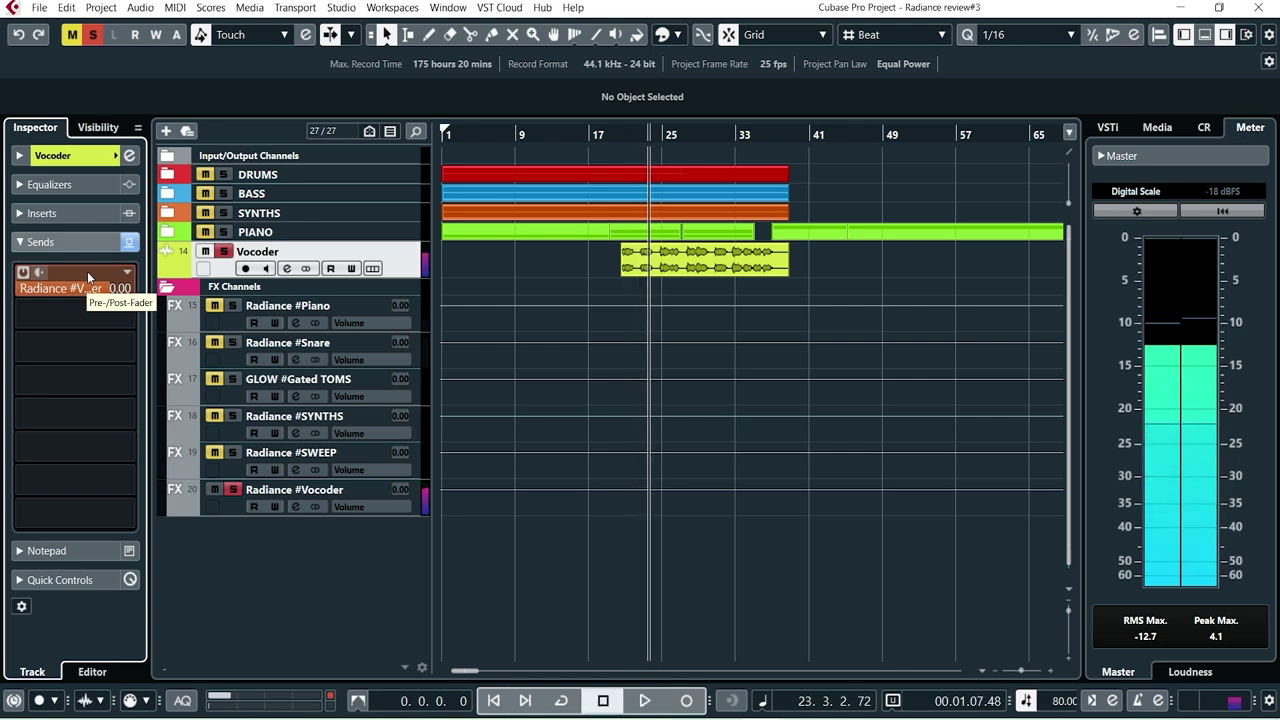
right_click(87, 271)
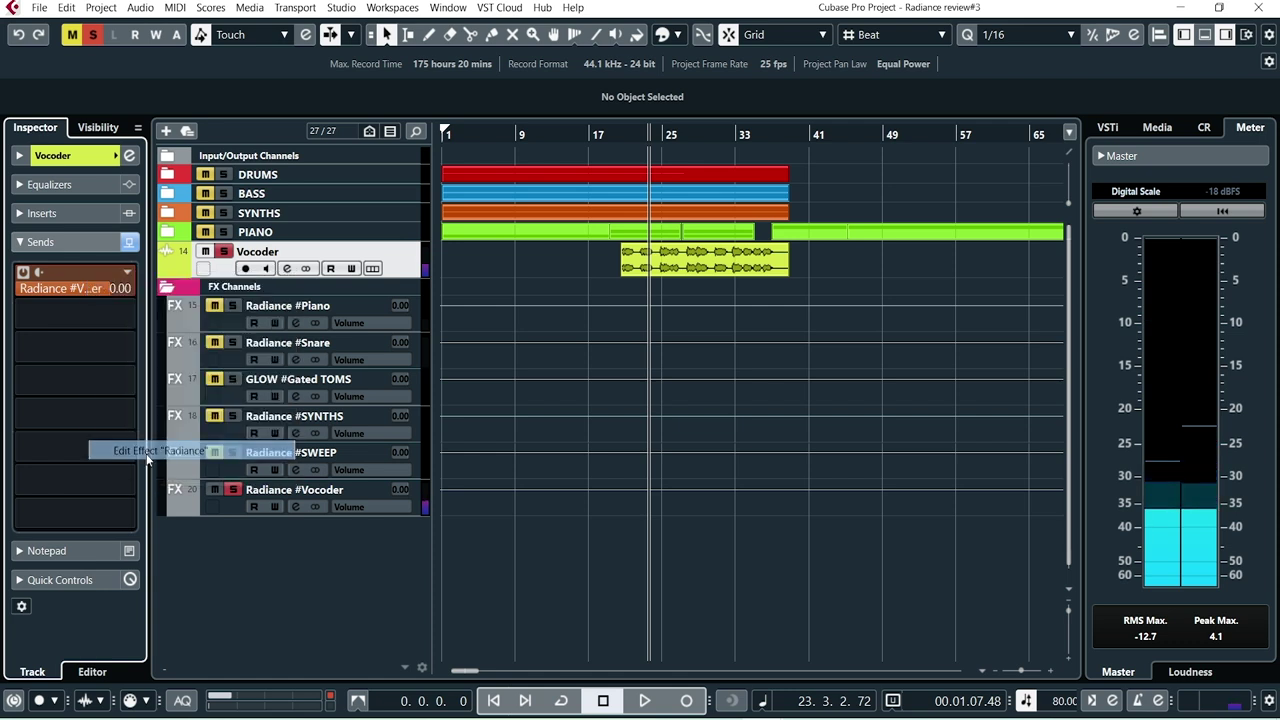
click(147, 450)
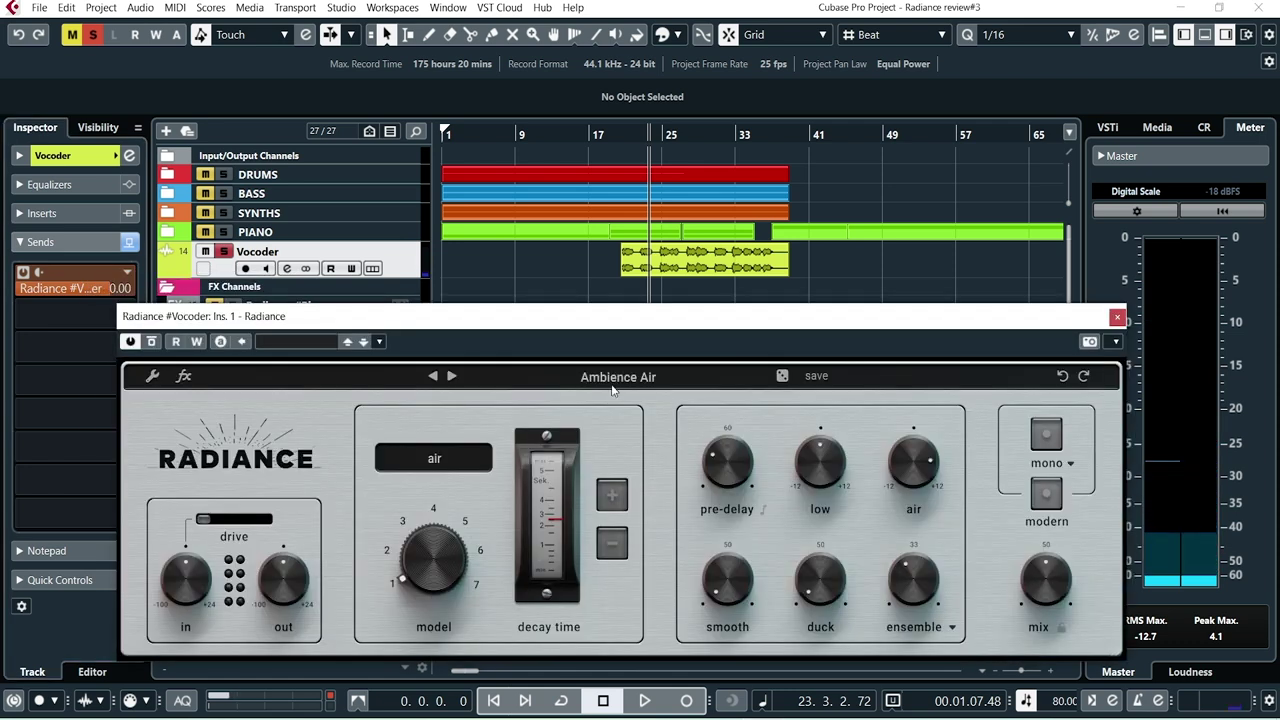
Audition the Vocoder reverb with mono on then off, and return to bar 23
key(space)
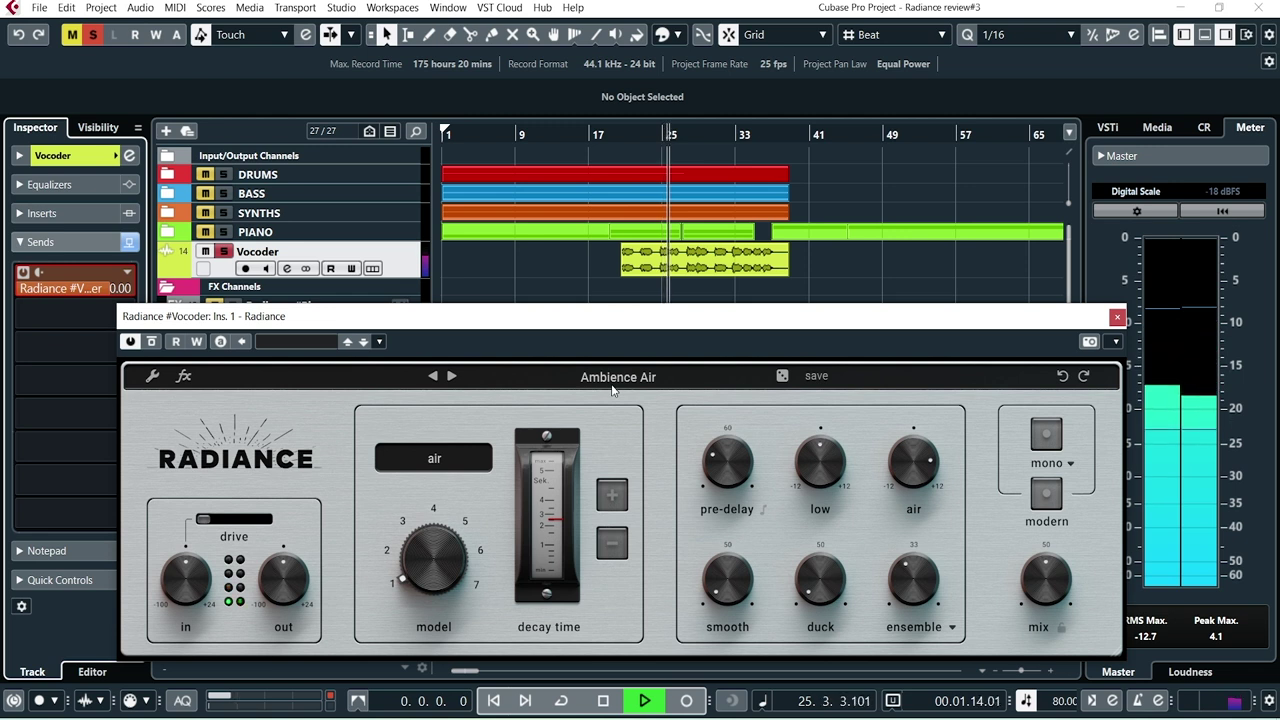
click(1045, 436)
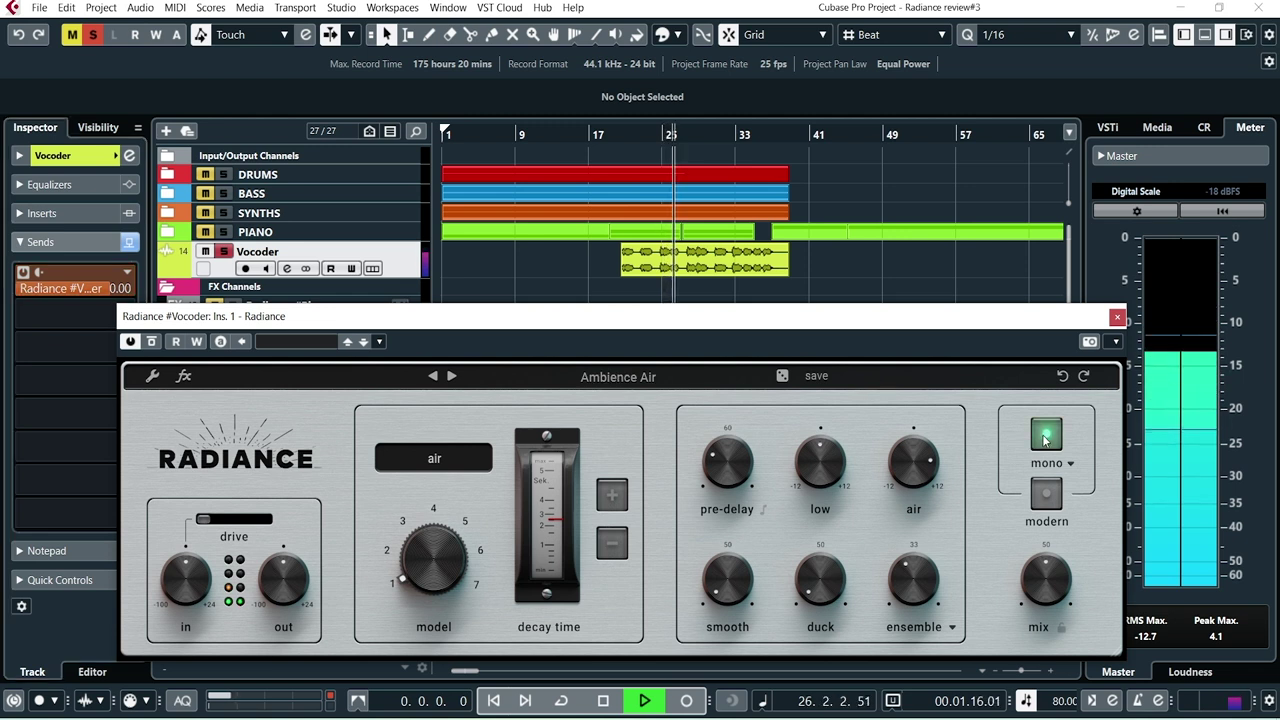
click(1045, 436)
key(space)
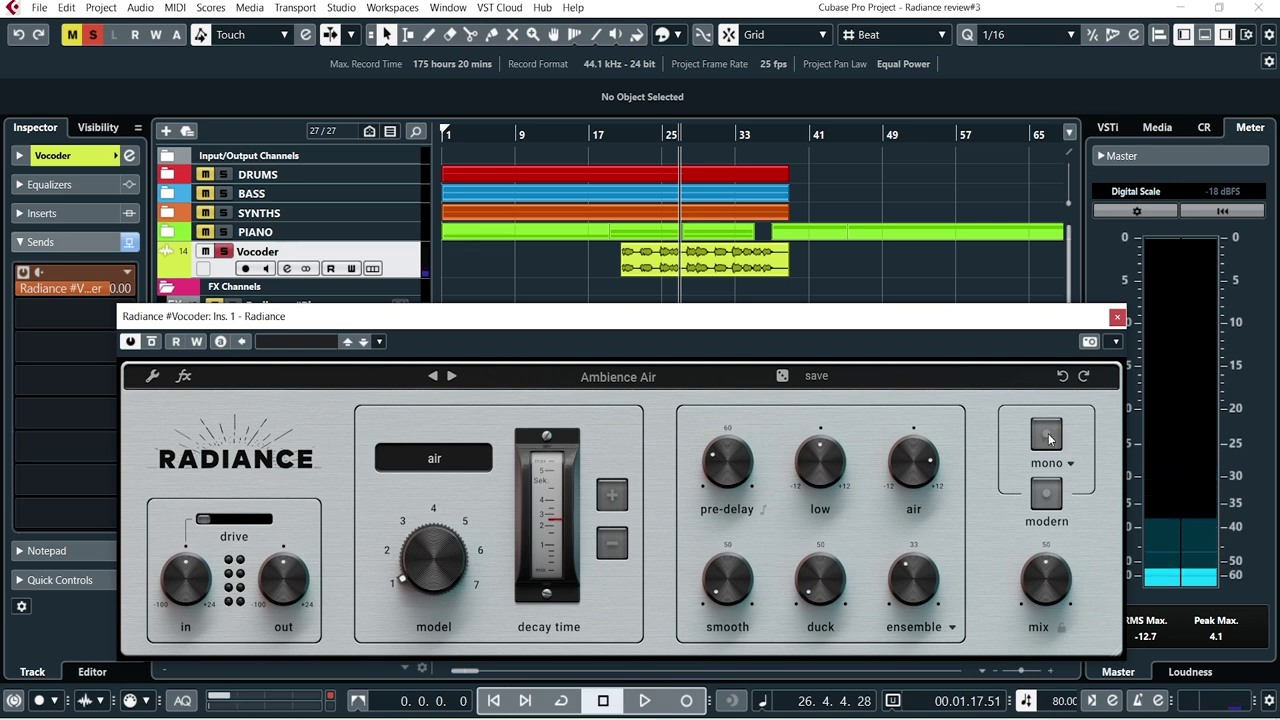
key(KP_0)
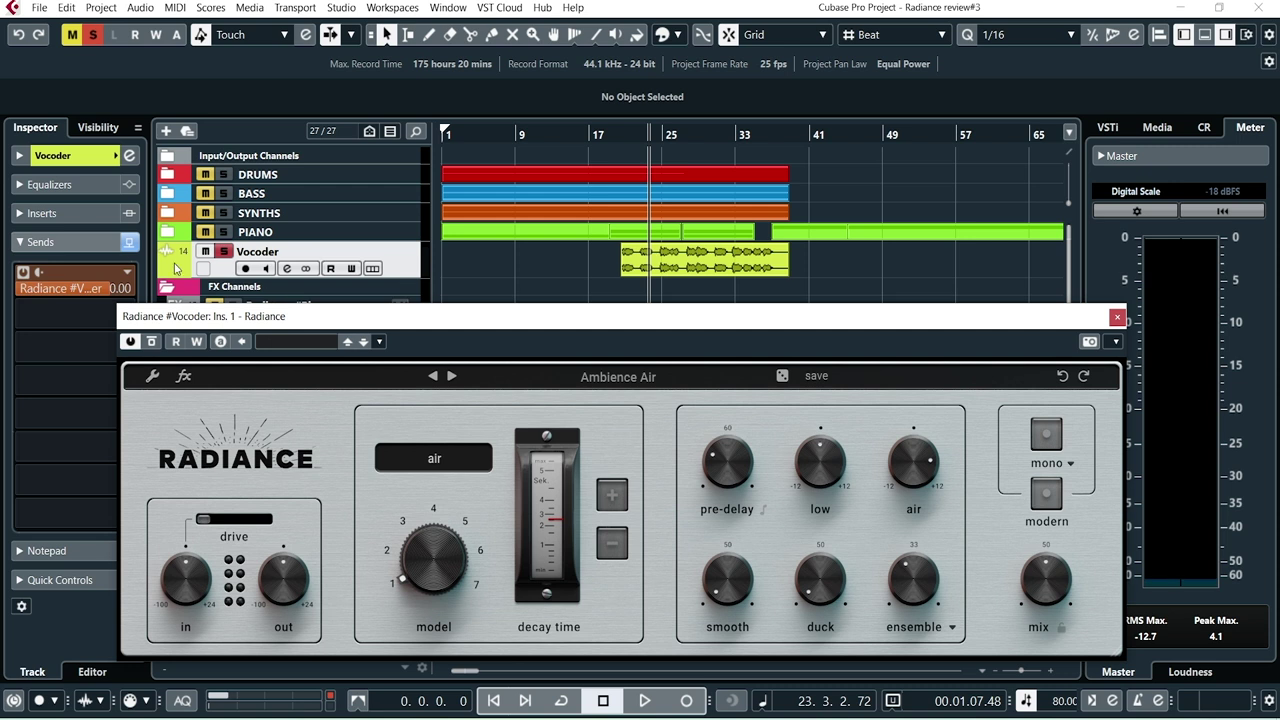
Show the reverb's extra effects and set Character to Vintage, then Gritty
click(185, 378)
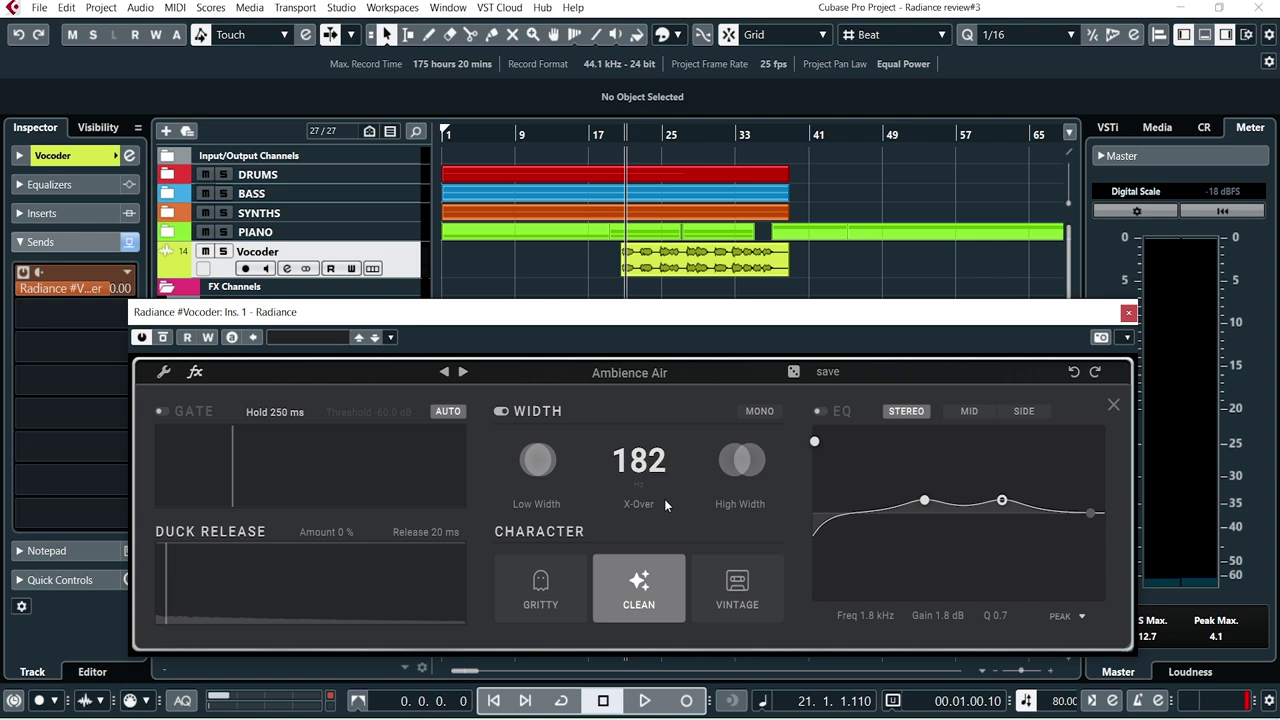
click(705, 587)
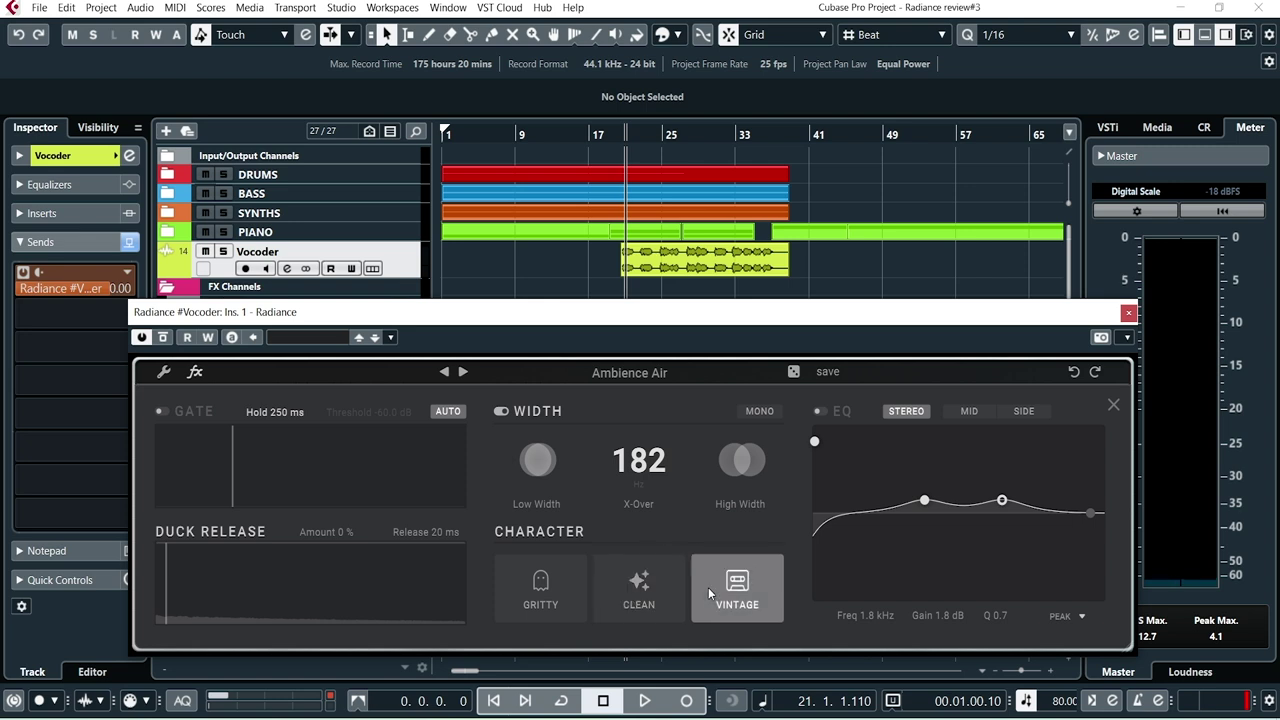
click(548, 598)
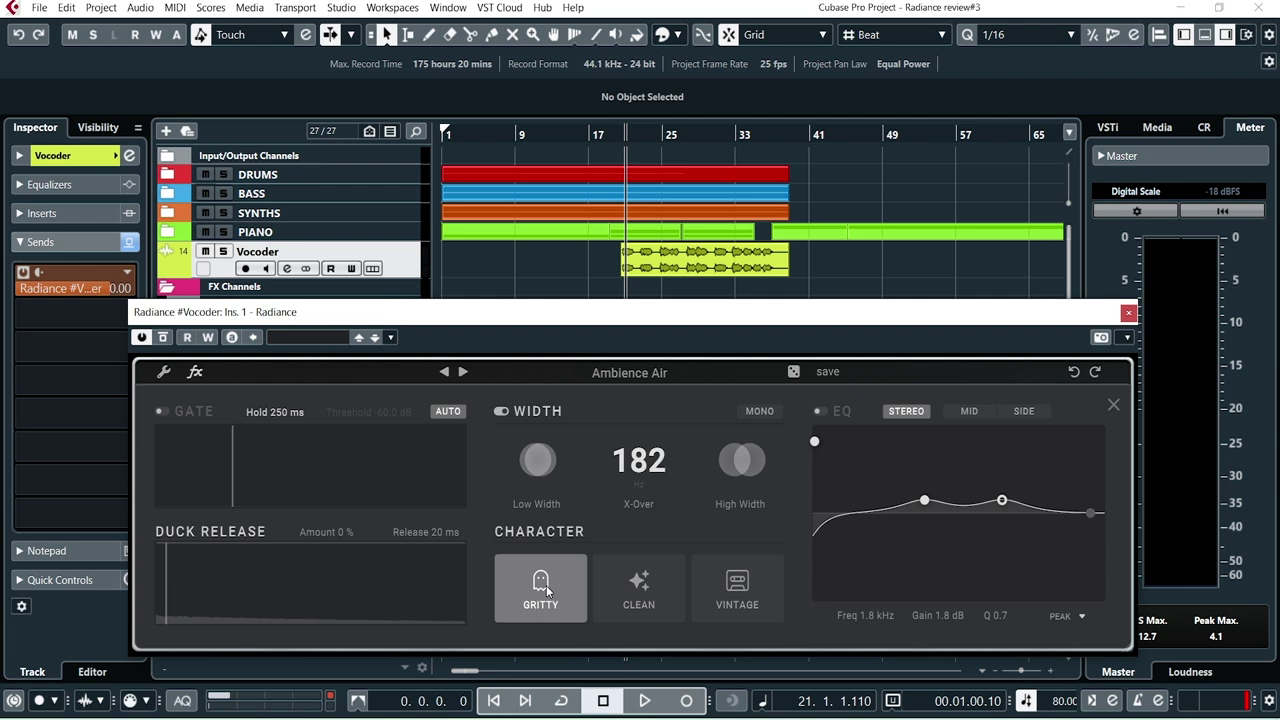
Play with the Vocoder soloed and switch Character back to Clean
key(space)
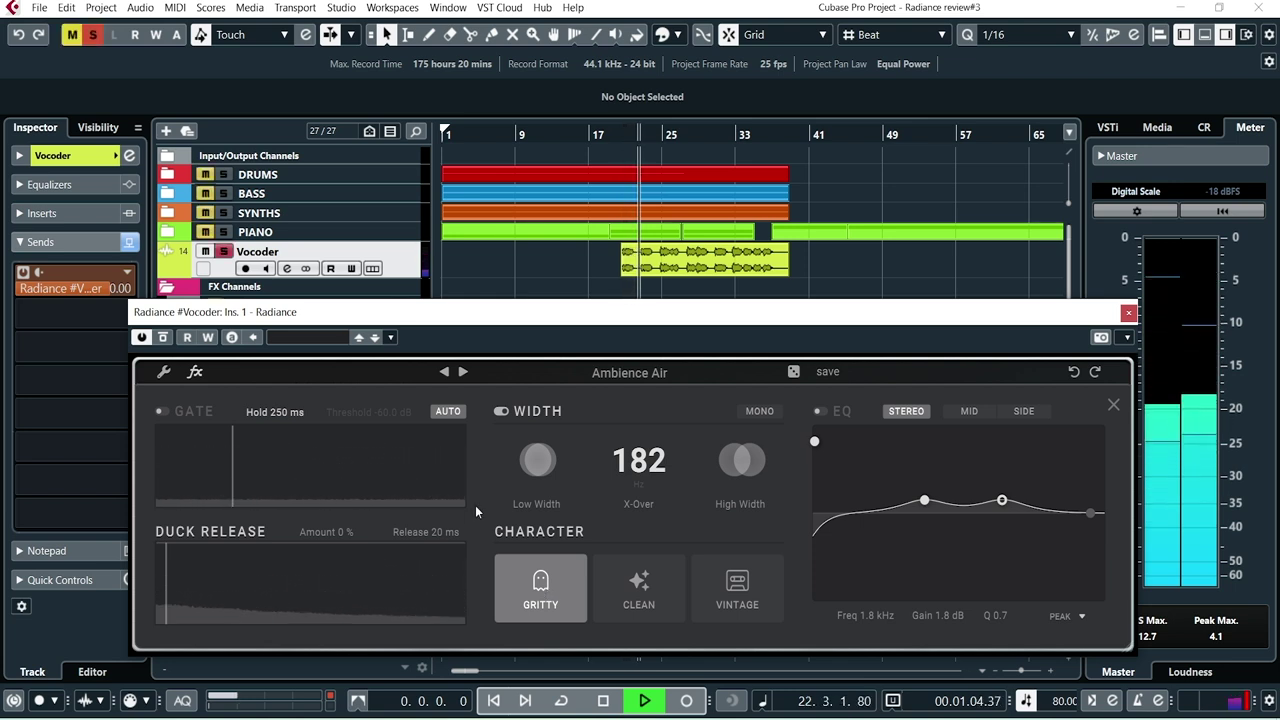
key(s)
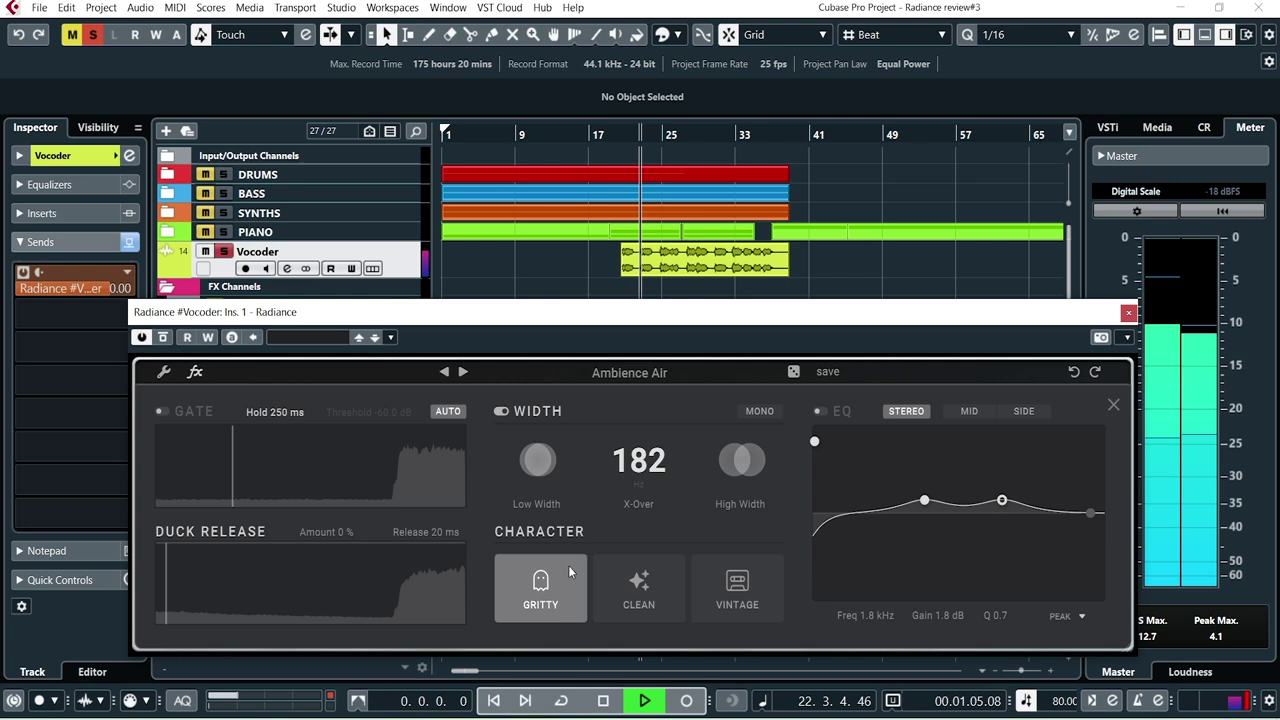
click(622, 585)
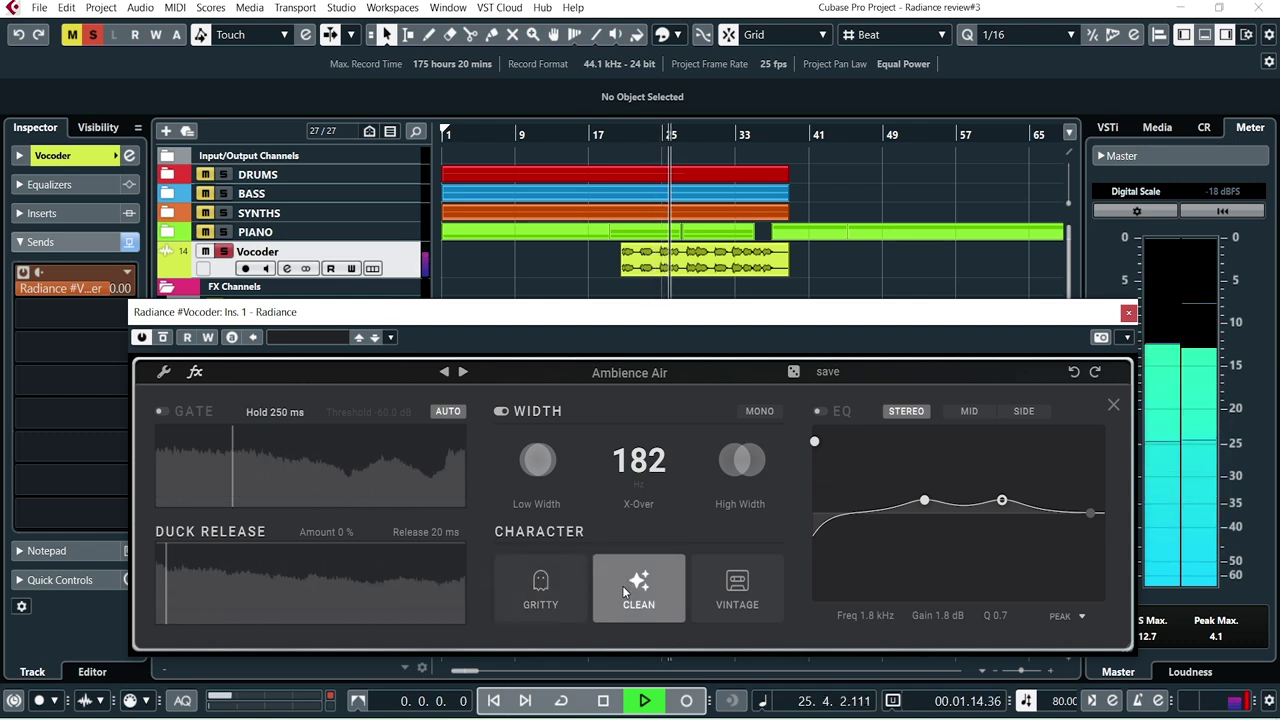
Toggle the Vocoder reverb's Width module off and on, and sweep its crossover to 106 Hz
click(500, 411)
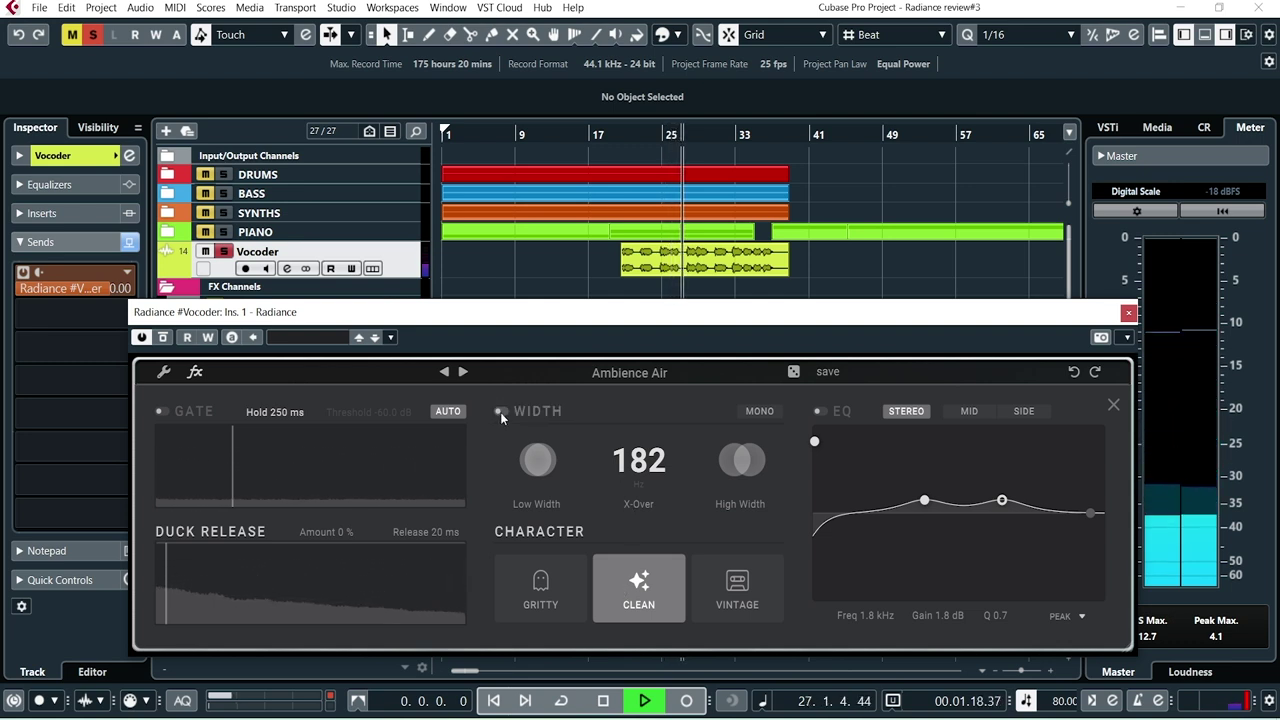
click(500, 411)
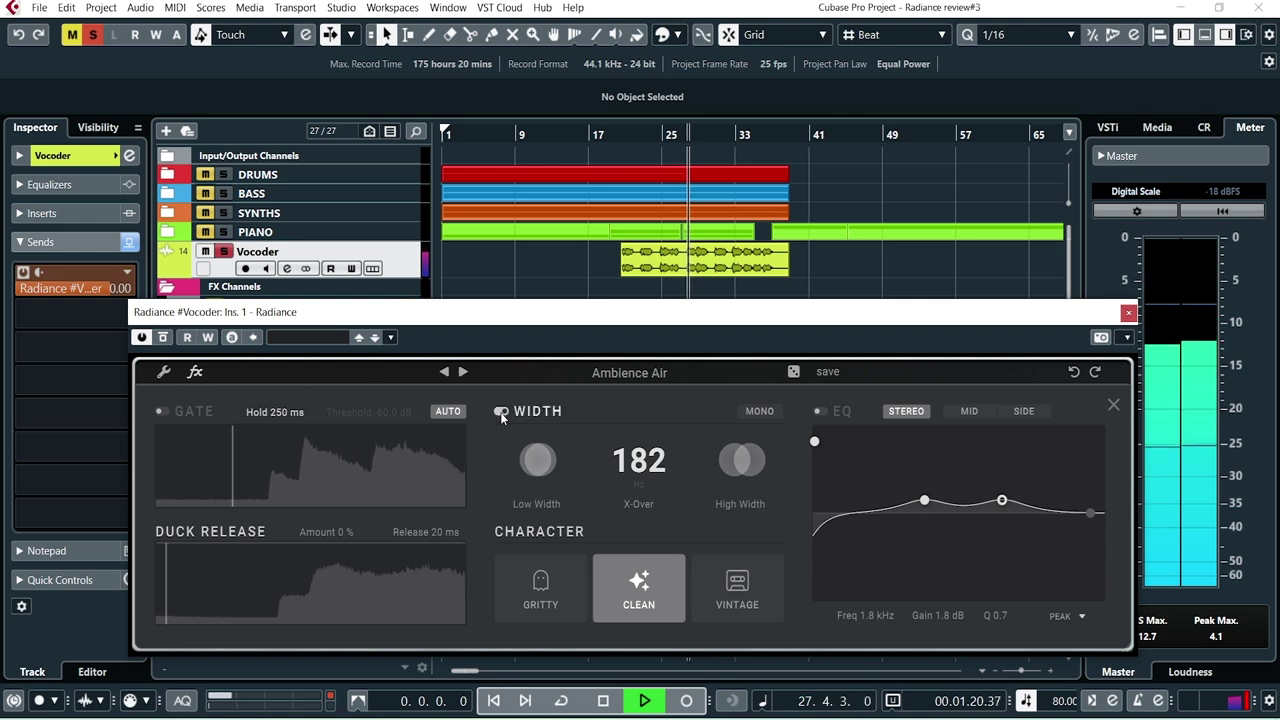
scroll(655, 470, up, 2)
mouse_move(655, 468)
mouse_down()
mouse_move(659, 542)
mouse_move(644, 351)
mouse_move(651, 480)
mouse_up()
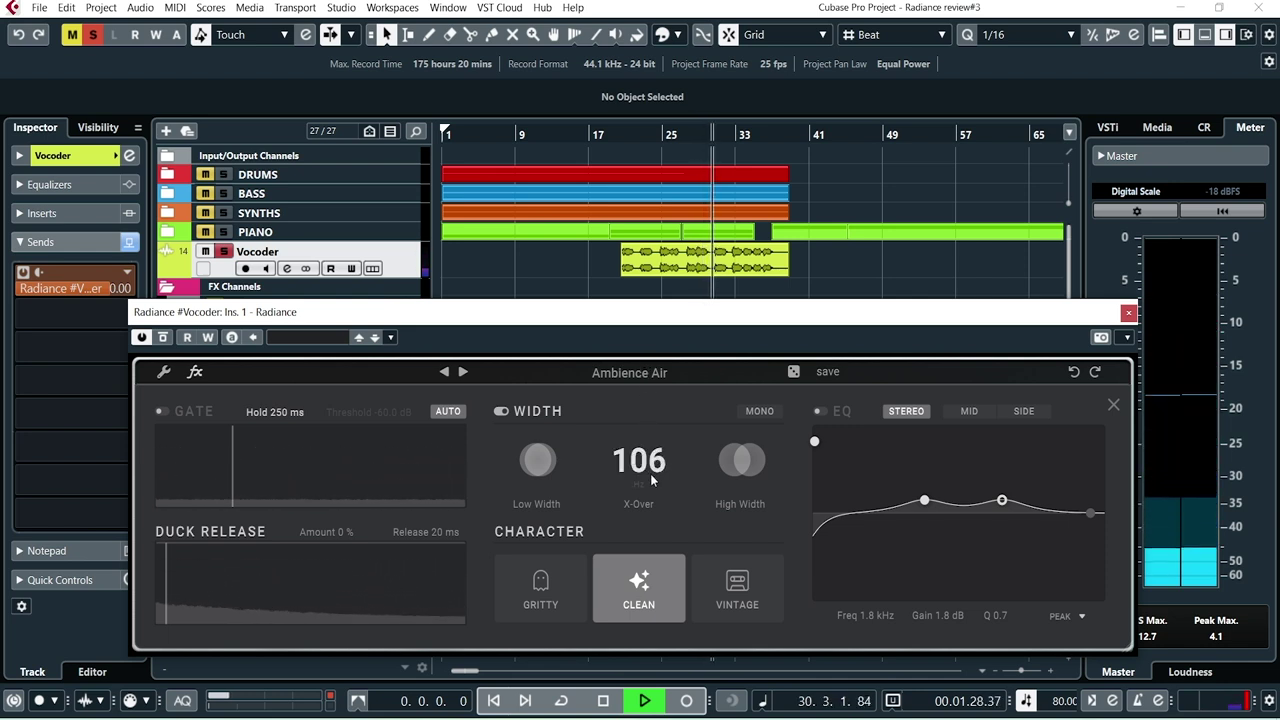
A/B the width mono switch several times, leave it off, and restart playback from bar 21
click(757, 414)
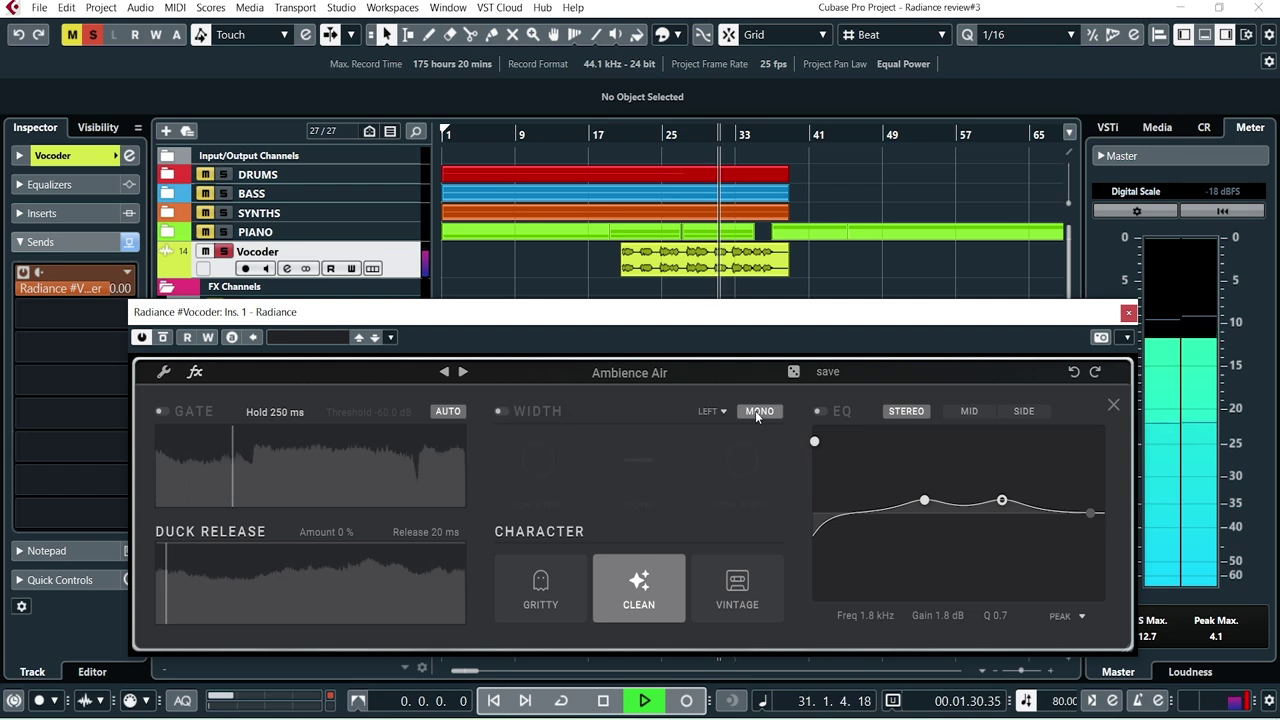
click(757, 414)
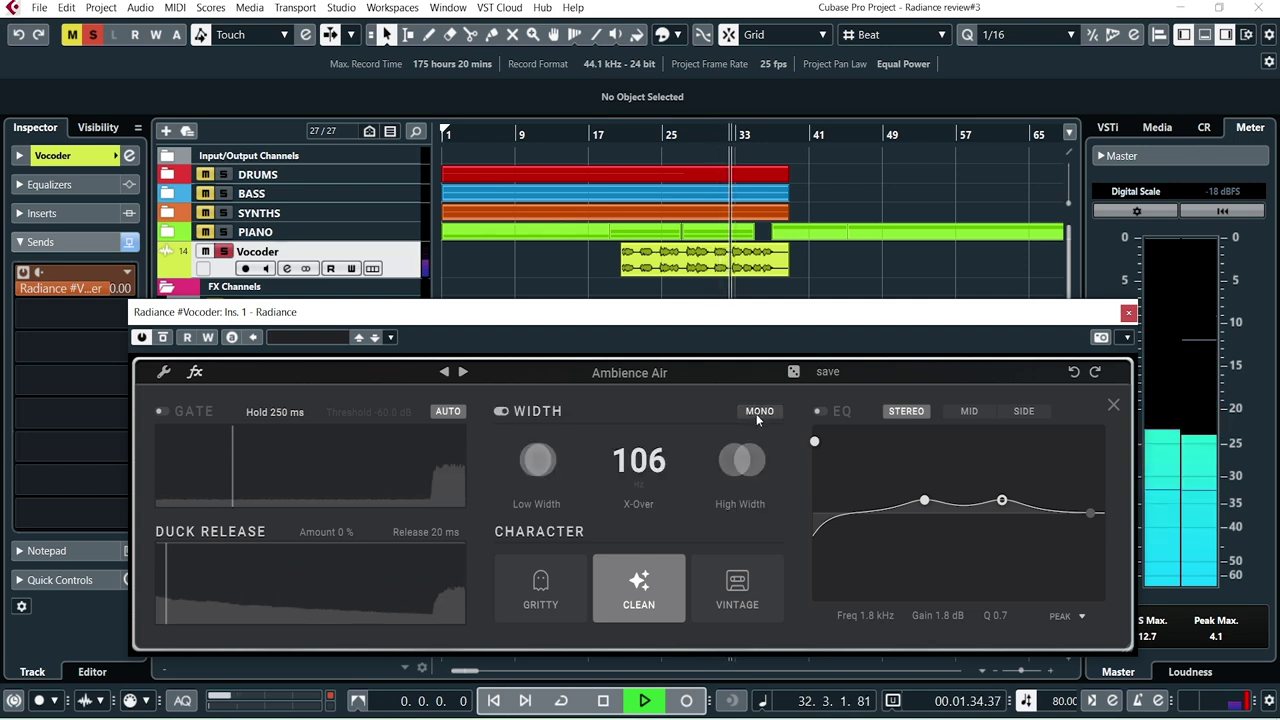
click(757, 414)
click(757, 413)
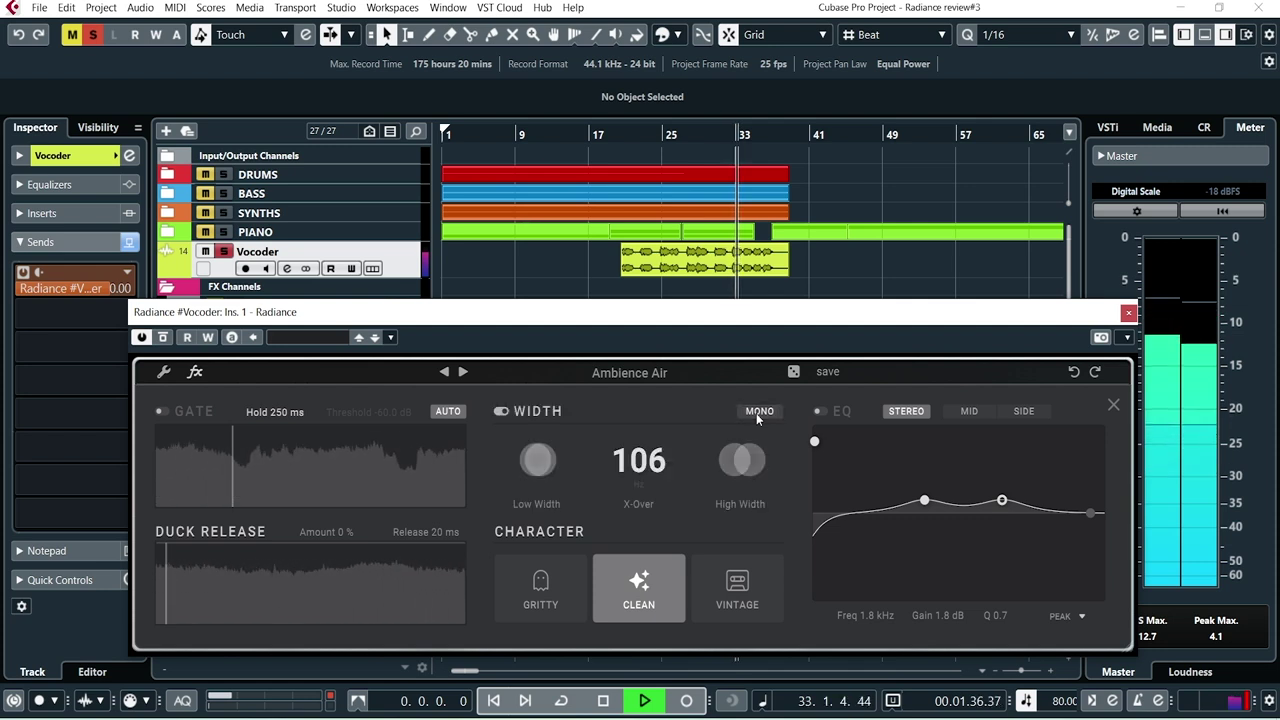
click(757, 413)
click(757, 413)
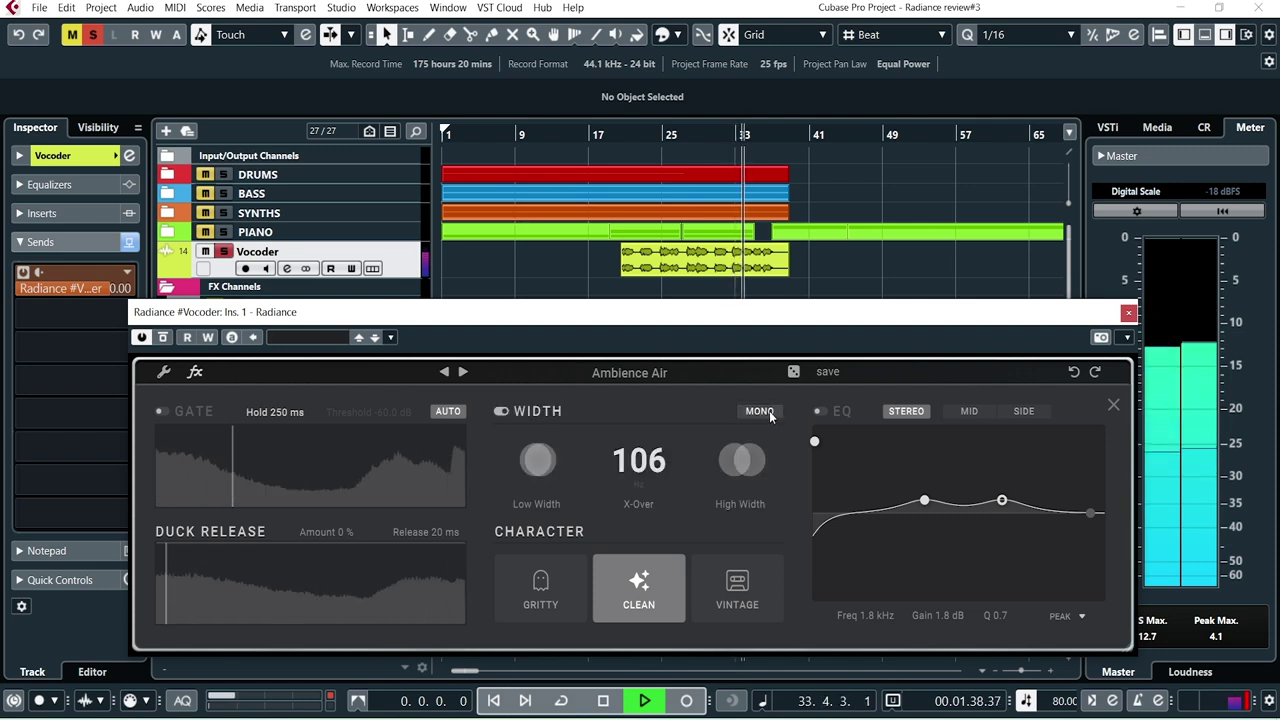
click(757, 413)
click(757, 413)
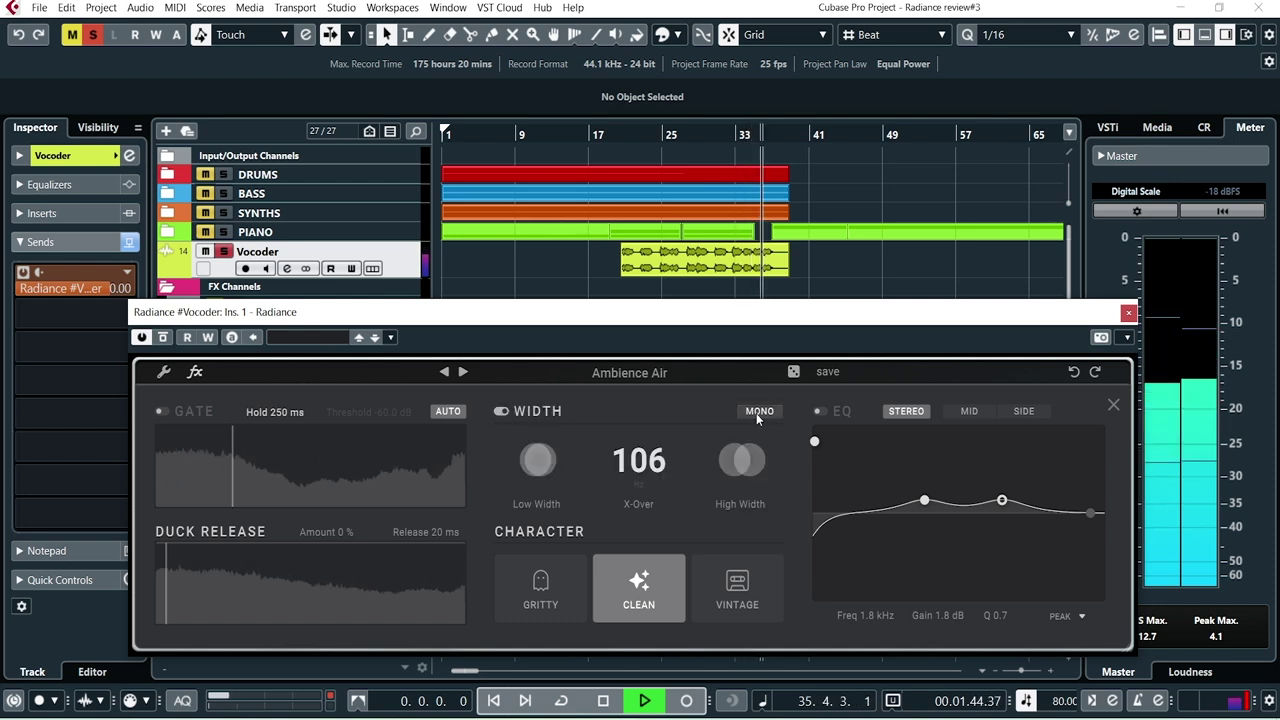
key(space)
key(space)
key(space)
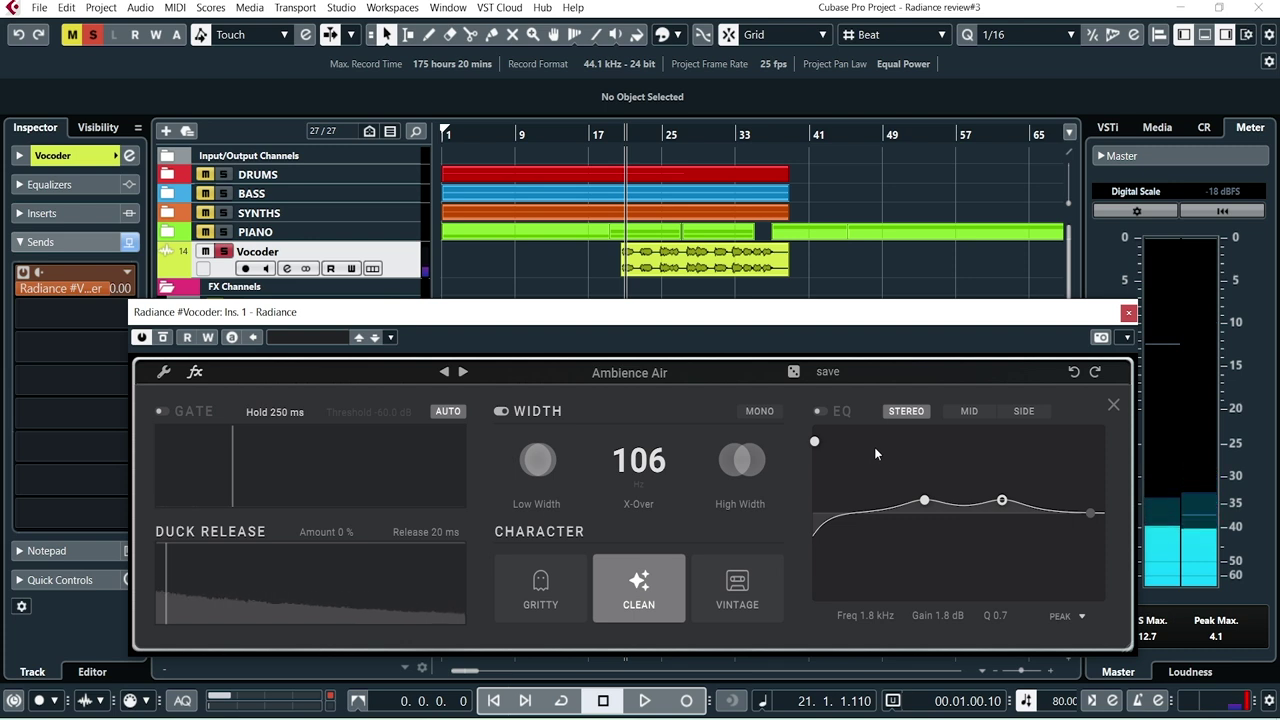
During playback, enable the reverb EQ and boost peaks at 206 Hz and 2.5 kHz
key(space)
click(820, 411)
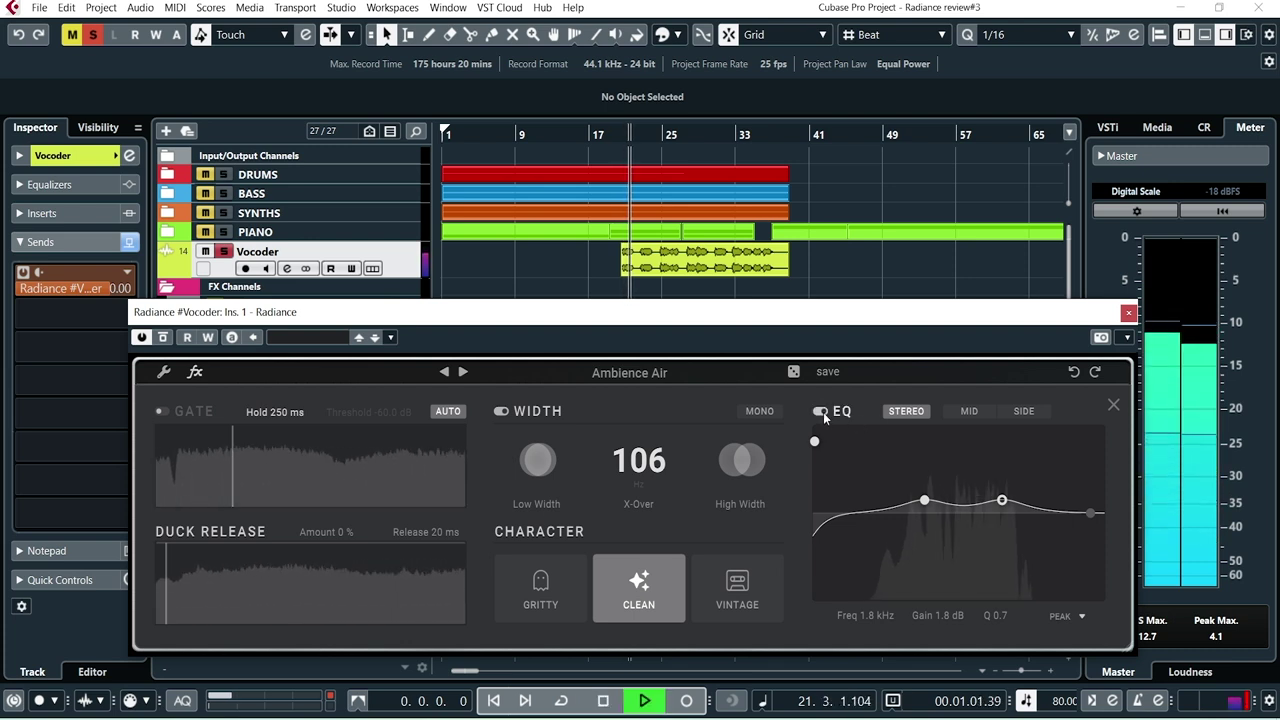
drag(924, 500, 911, 455)
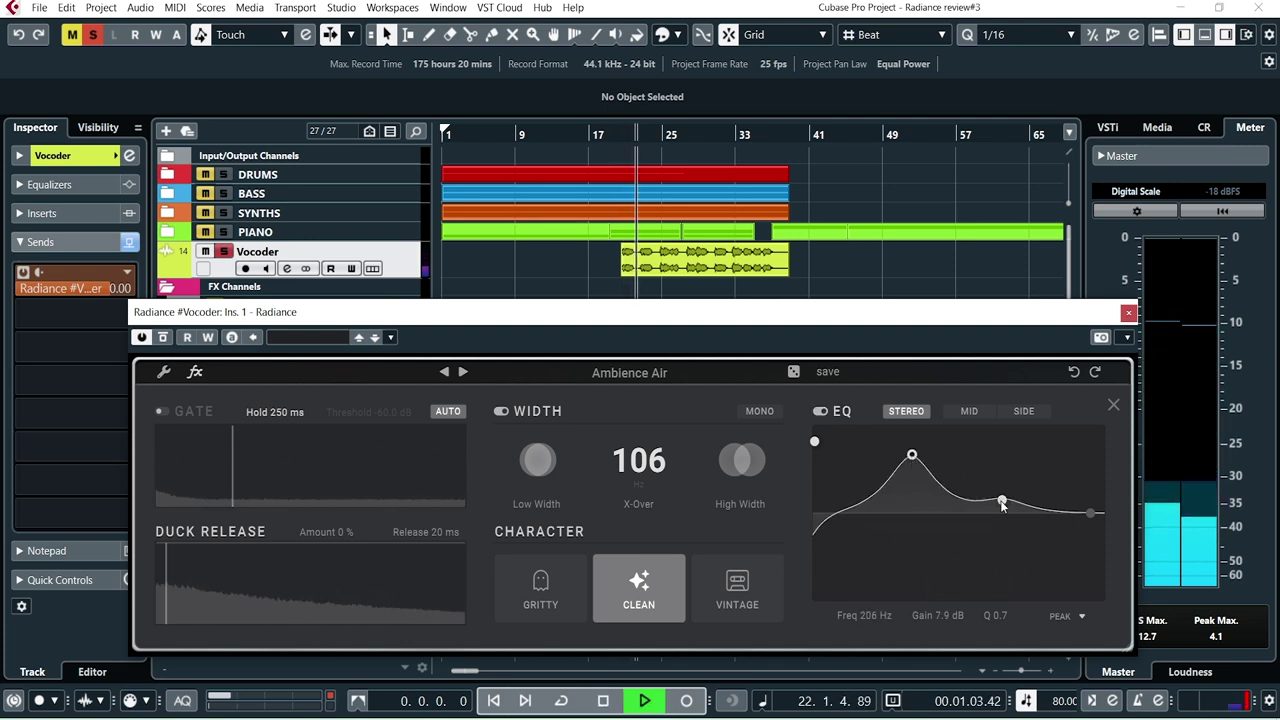
drag(1001, 499, 1016, 451)
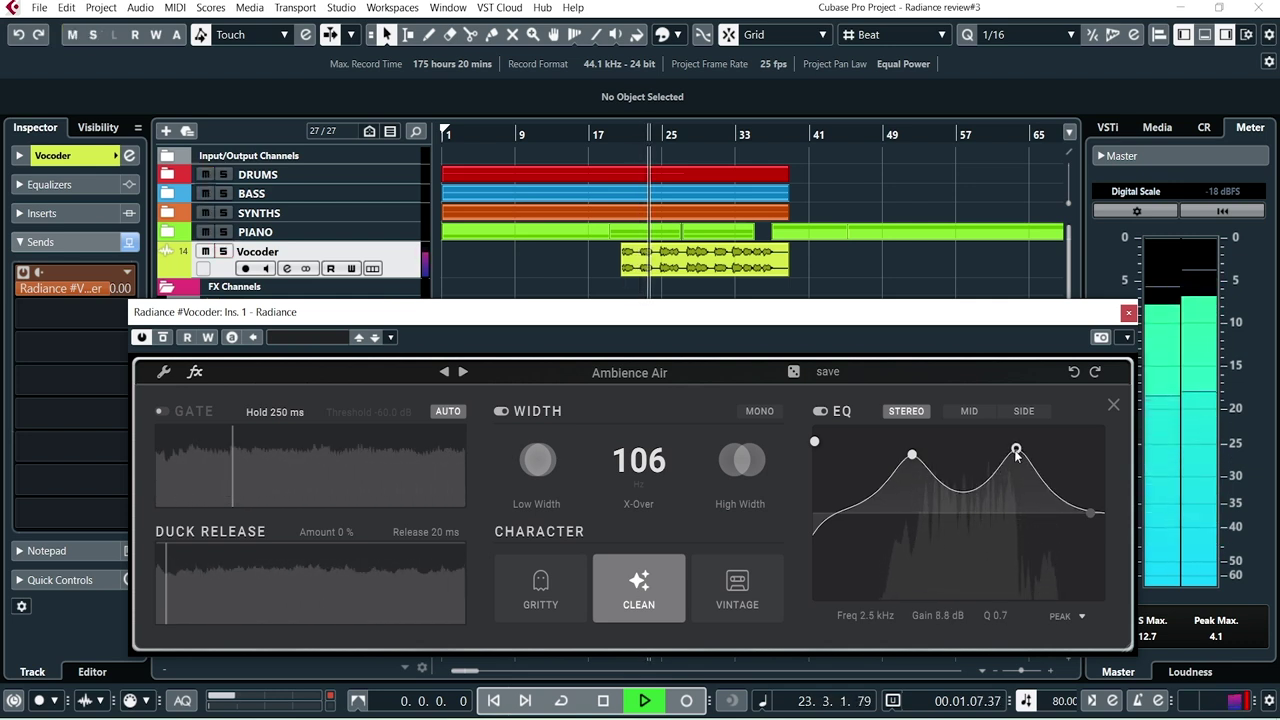
Pull both EQ boosts back down, switch the EQ off, and stop playback
drag(1016, 451, 1016, 498)
drag(911, 458, 913, 499)
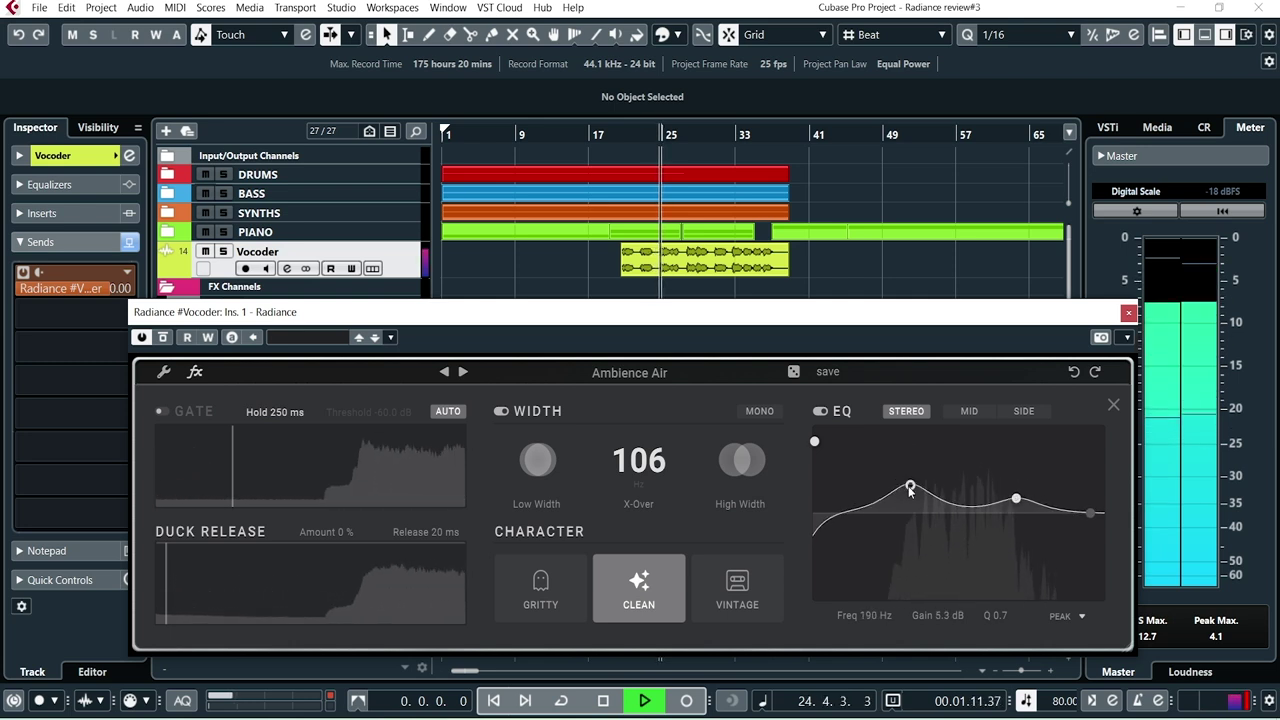
click(817, 411)
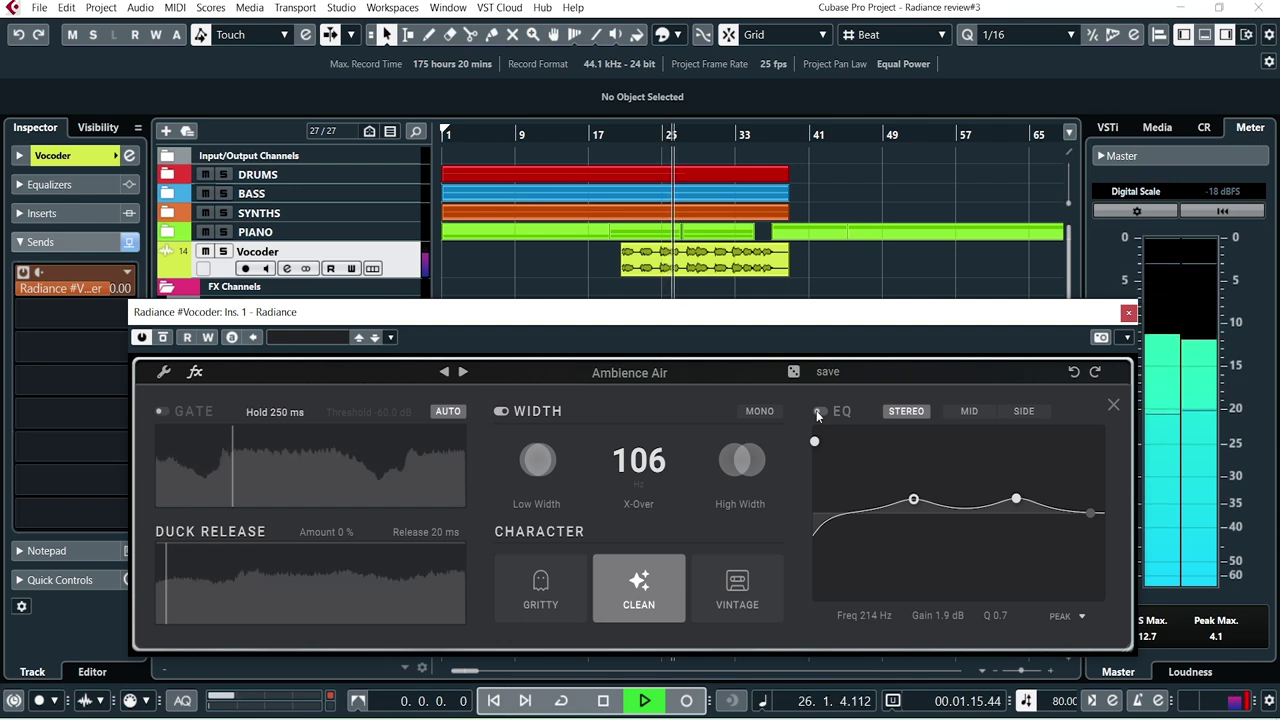
key(space)
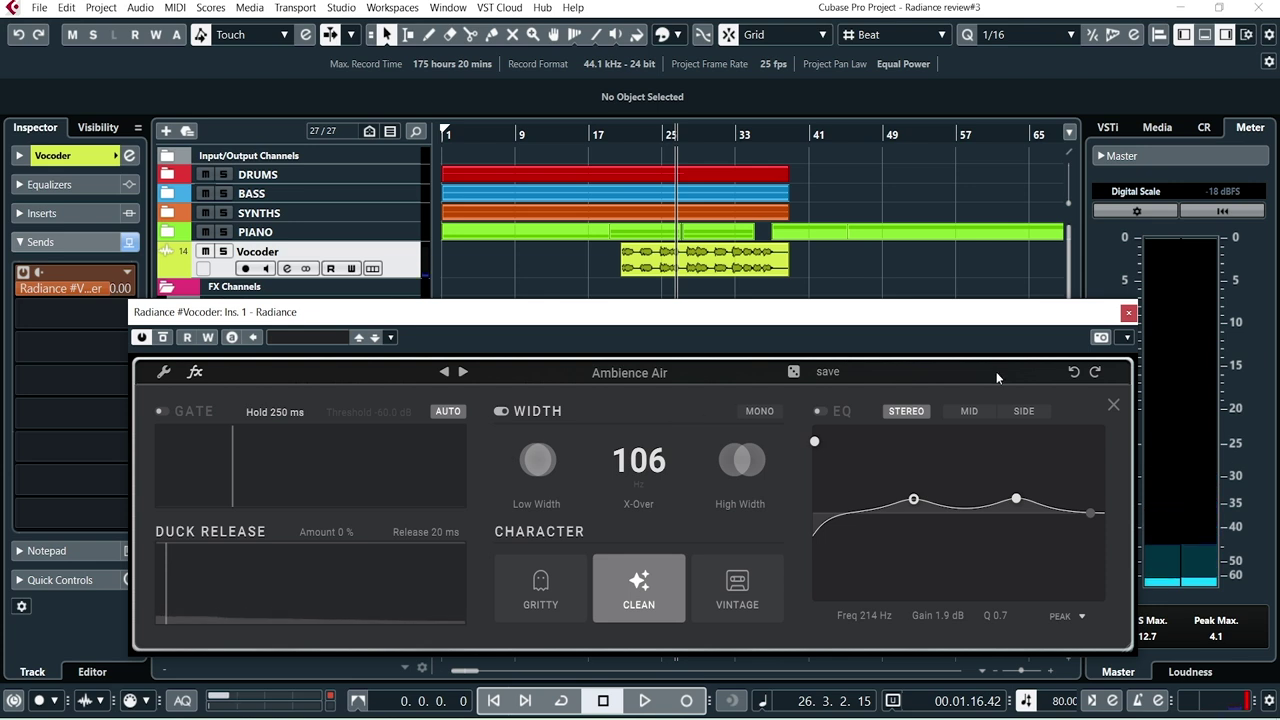
Close the Vocoder's Radiance advanced panel and window, then expand the SYNTHS folder
click(1111, 407)
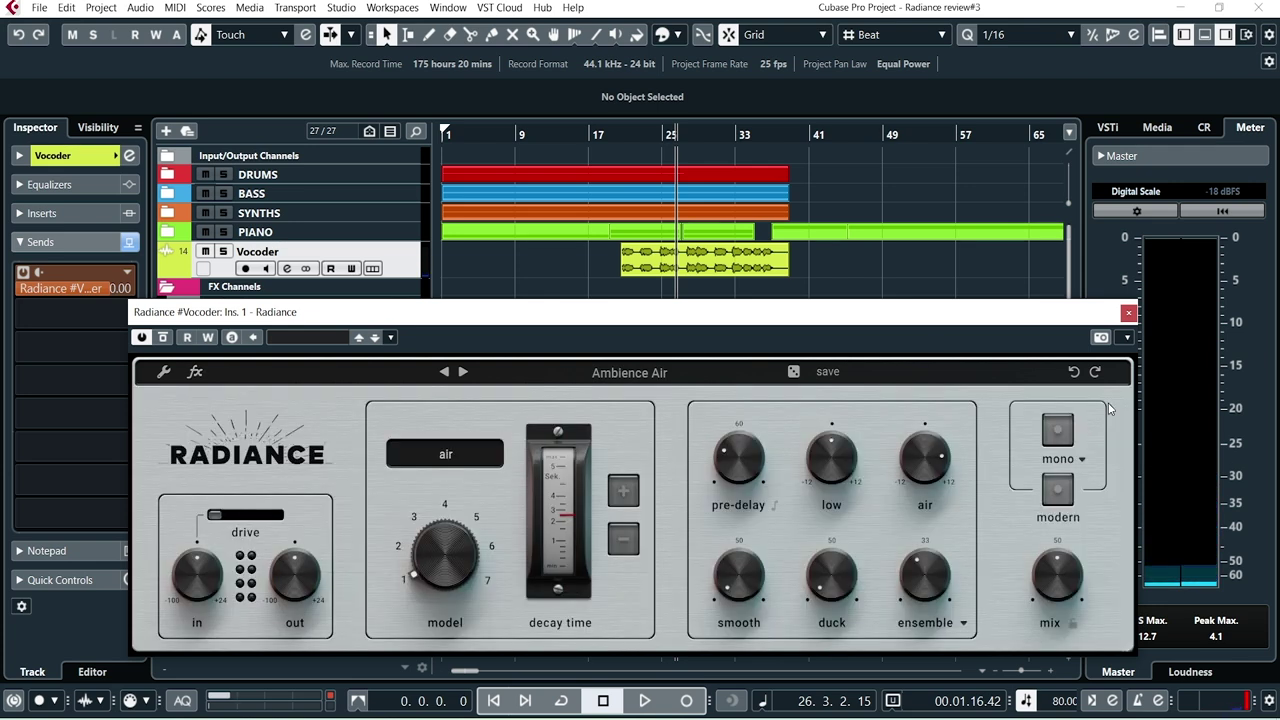
click(1128, 313)
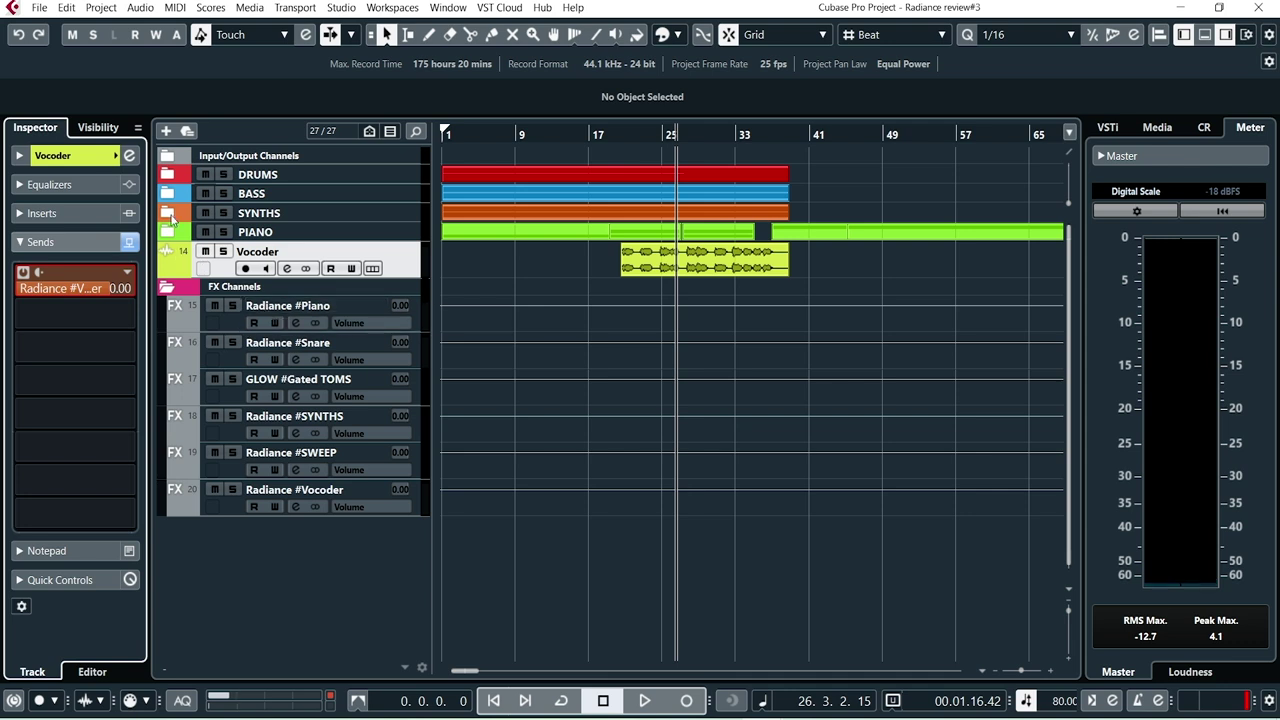
click(168, 214)
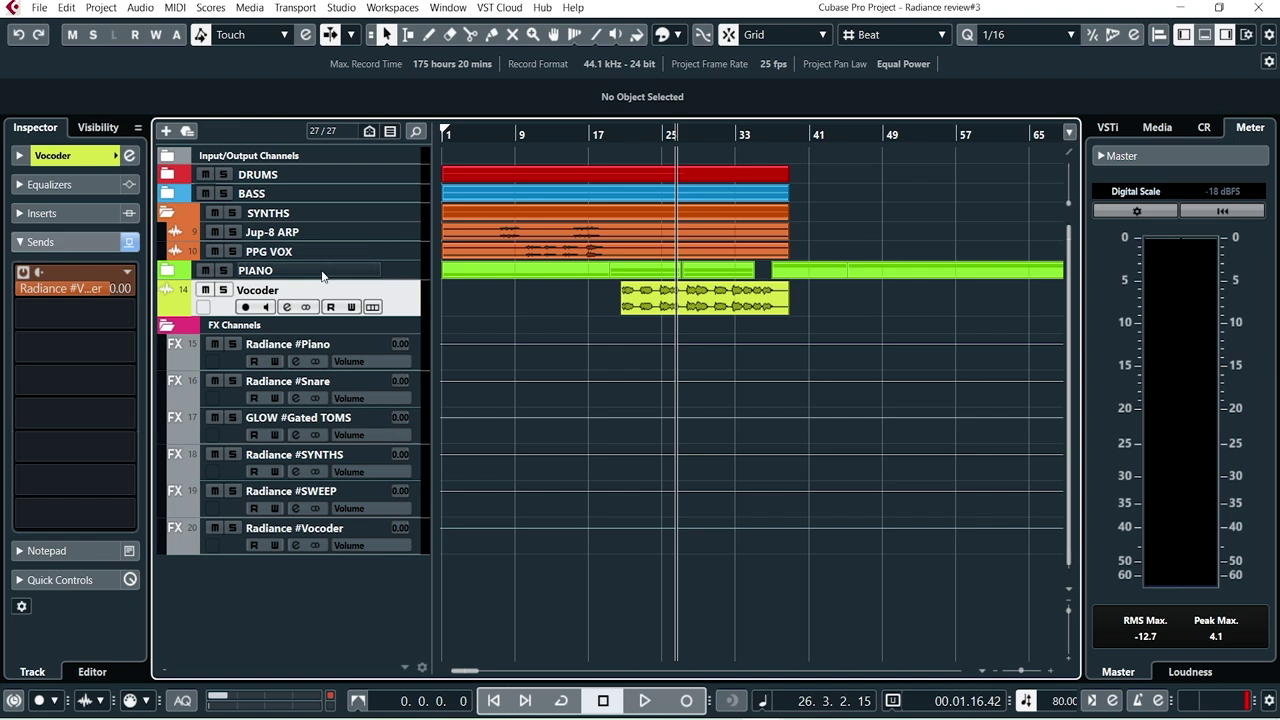
Select the Jup-8 ARP track and play from bar 6
click(404, 230)
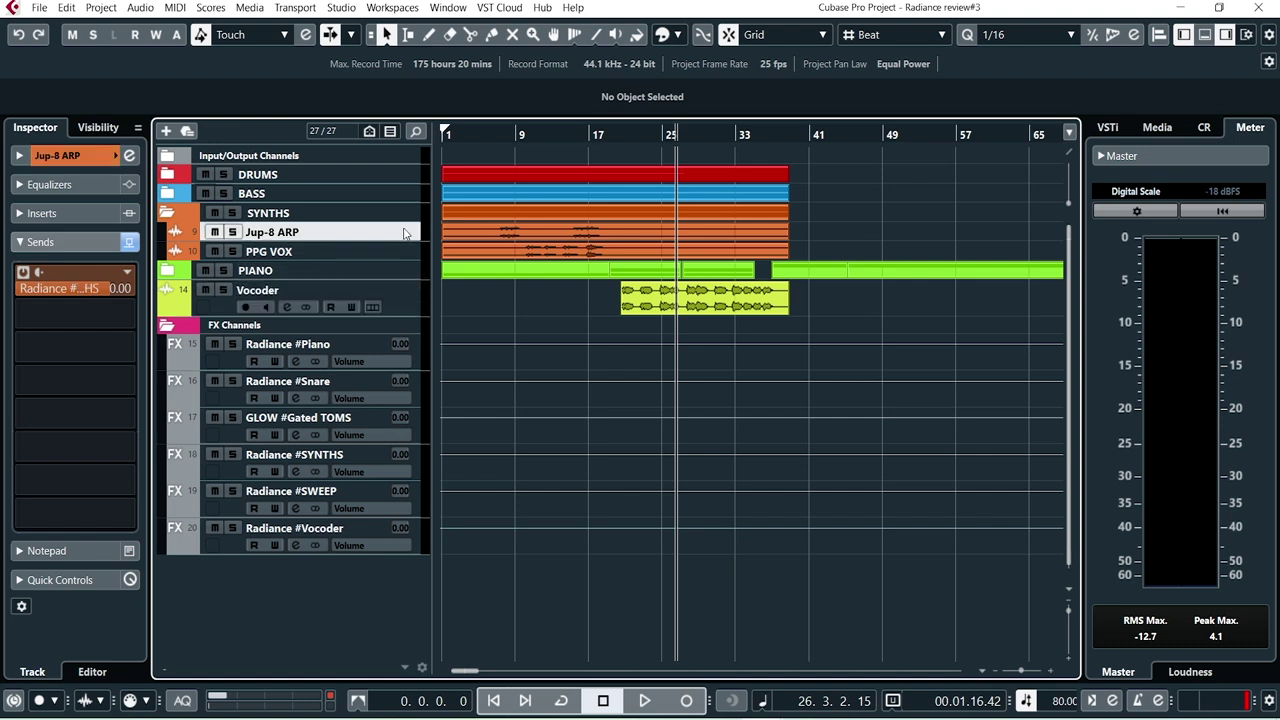
key(KP_Subtract)
key(space)
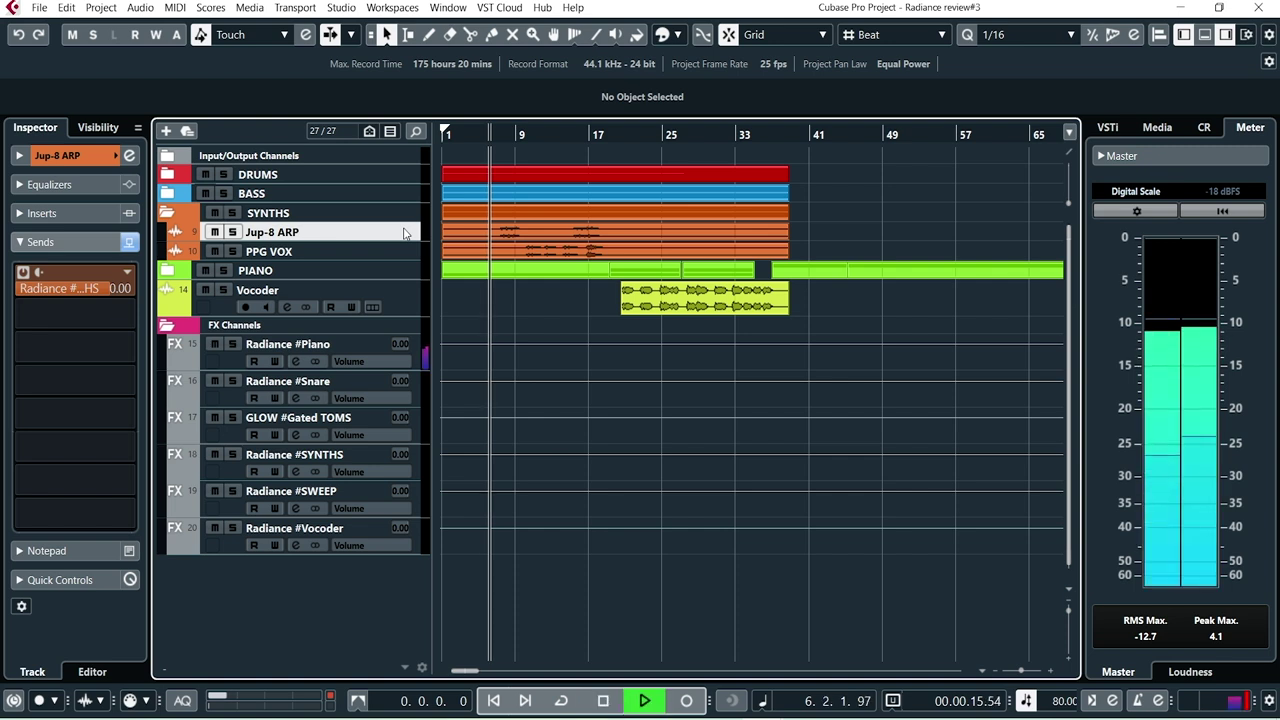
Open the SYNTHS channel's Radiance effect via Edit Effect and move its window down
right_click(70, 272)
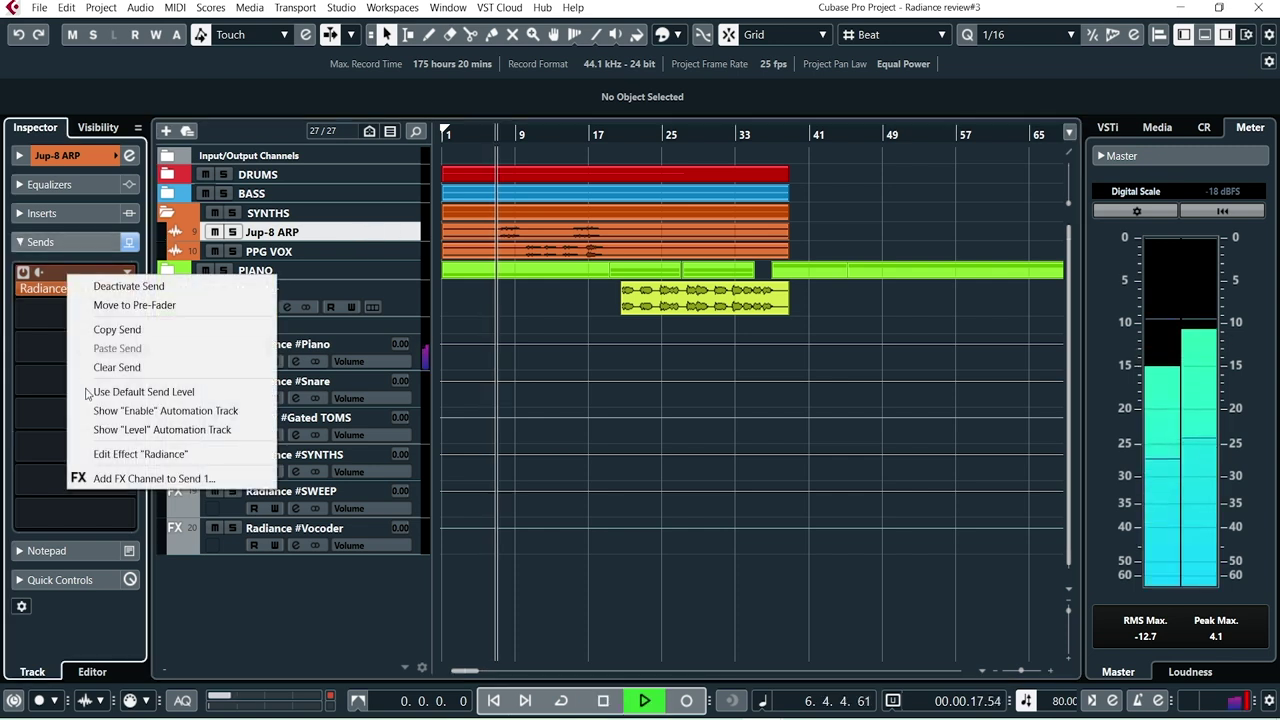
click(101, 455)
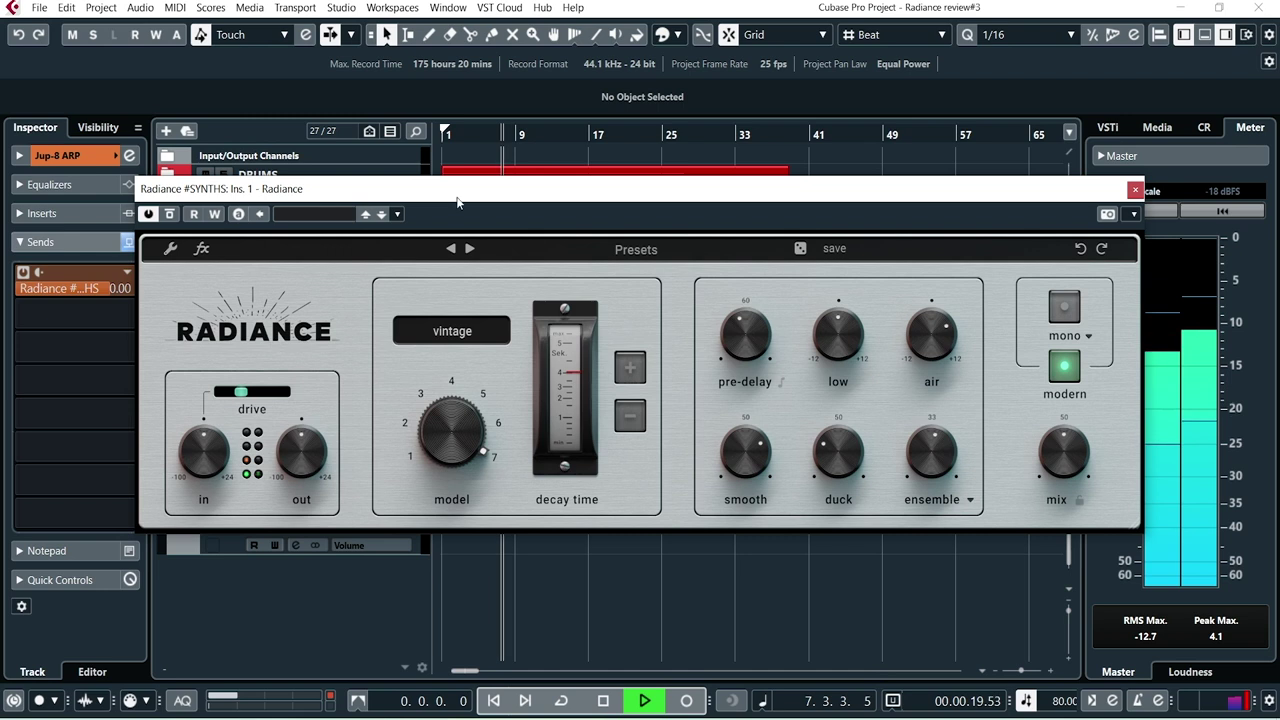
drag(458, 202, 424, 346)
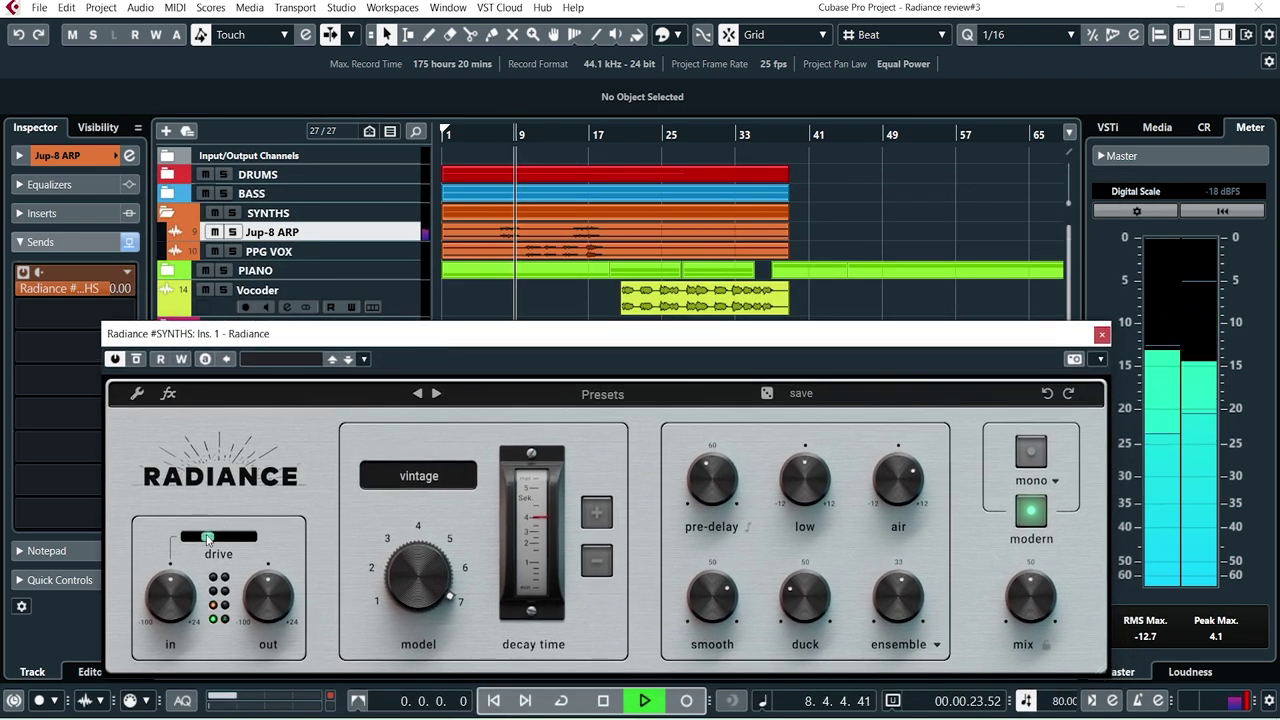
Replay from bar 7 with Jup-8 ARP soloed, comparing Radiance modern mode off and on
key(space)
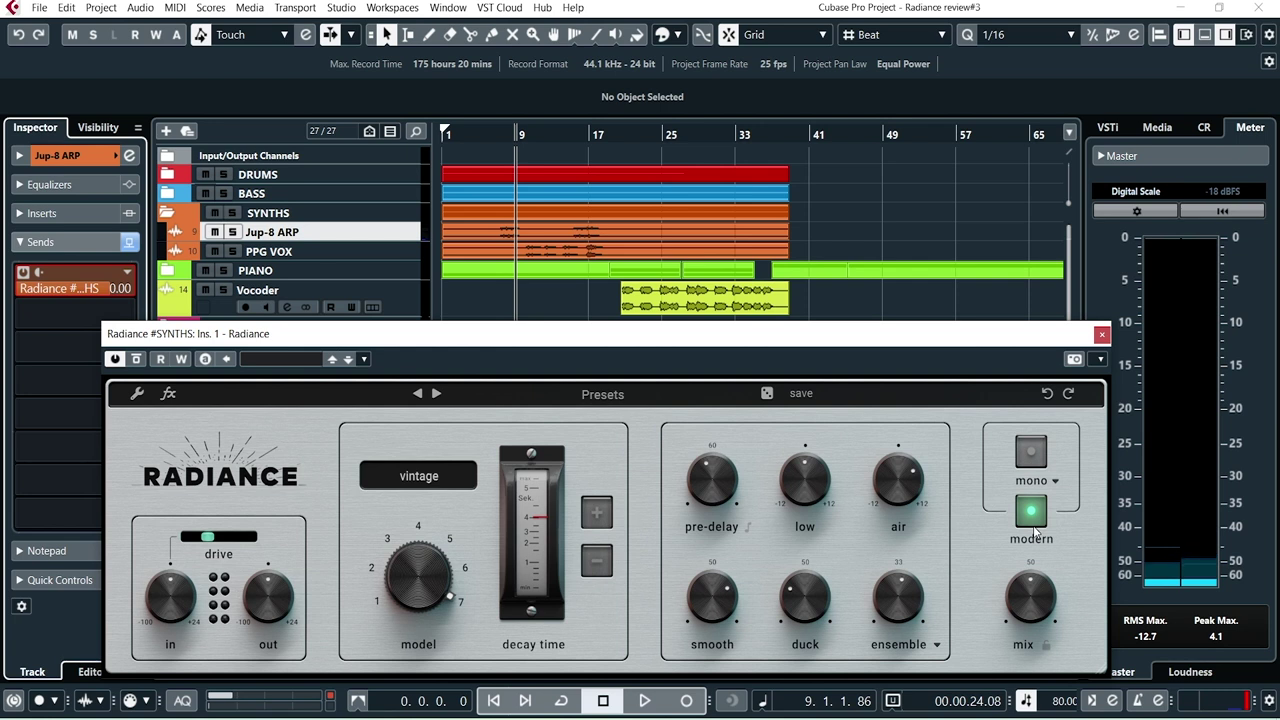
key(KP_Subtract)
key(s)
key(space)
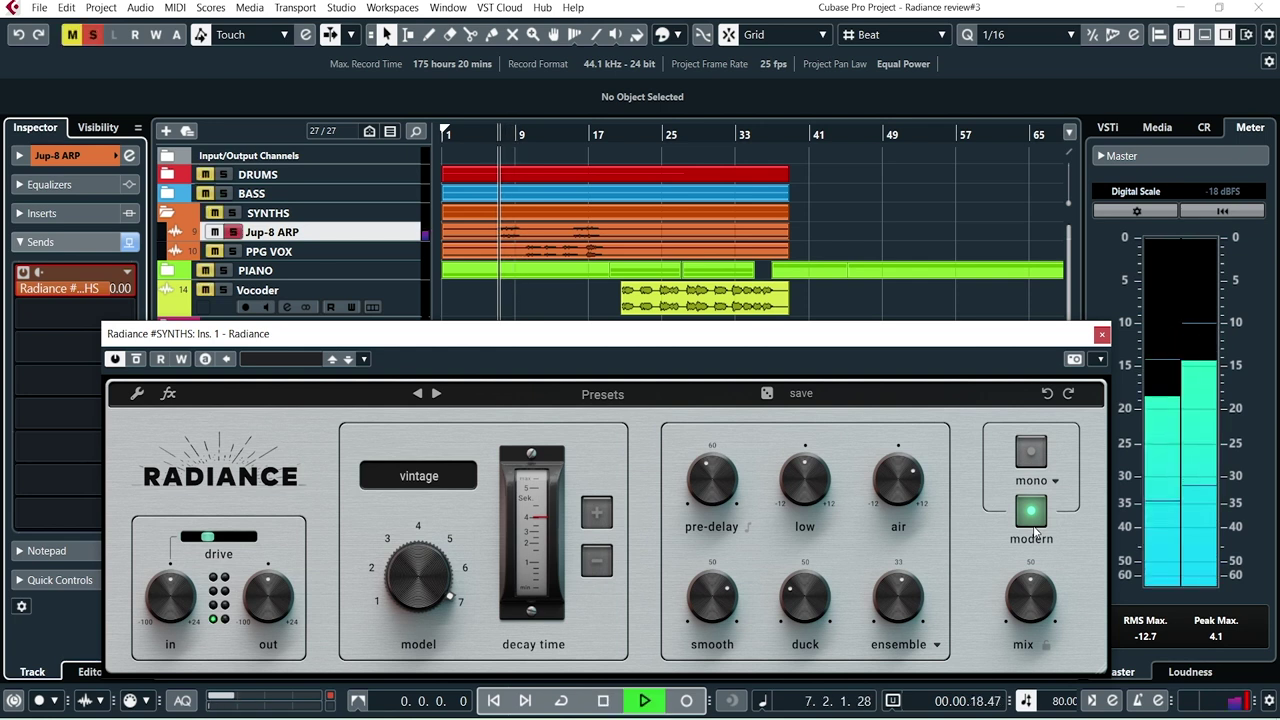
click(1032, 514)
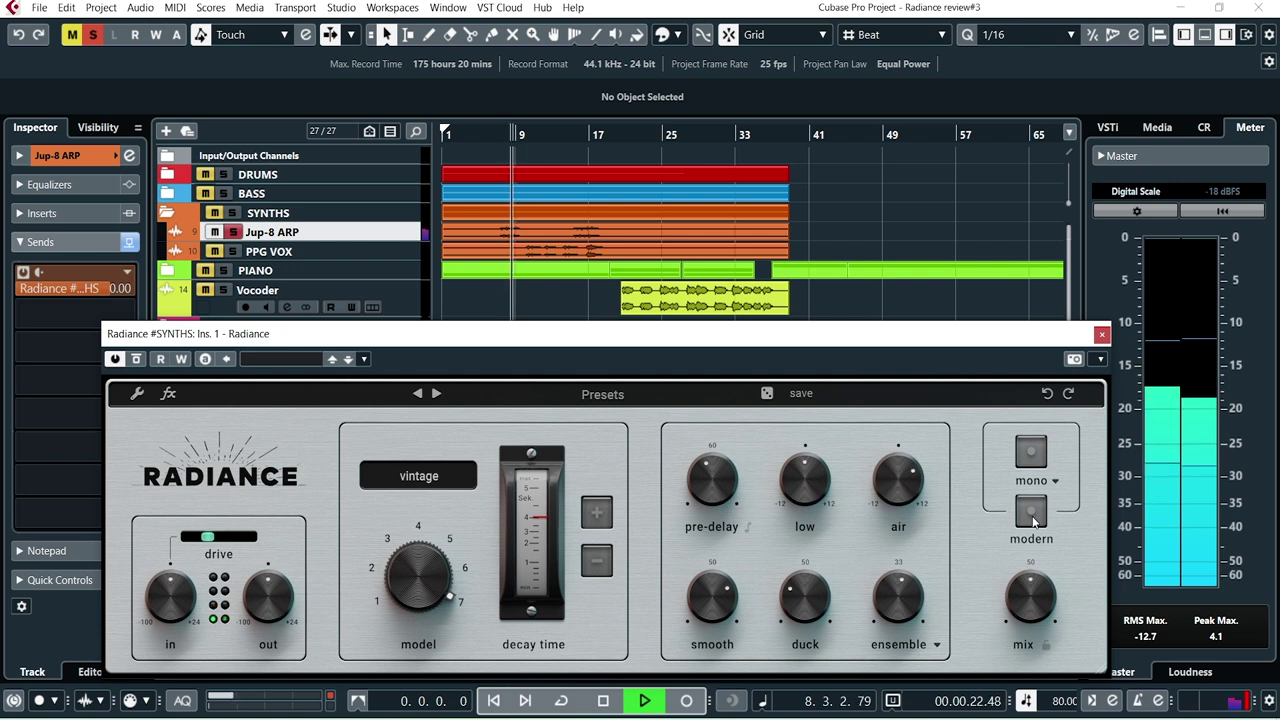
click(1032, 514)
Unsolo Jup-8 ARP, compare modern mode once more leaving it on, stop, and close Radiance
key(s)
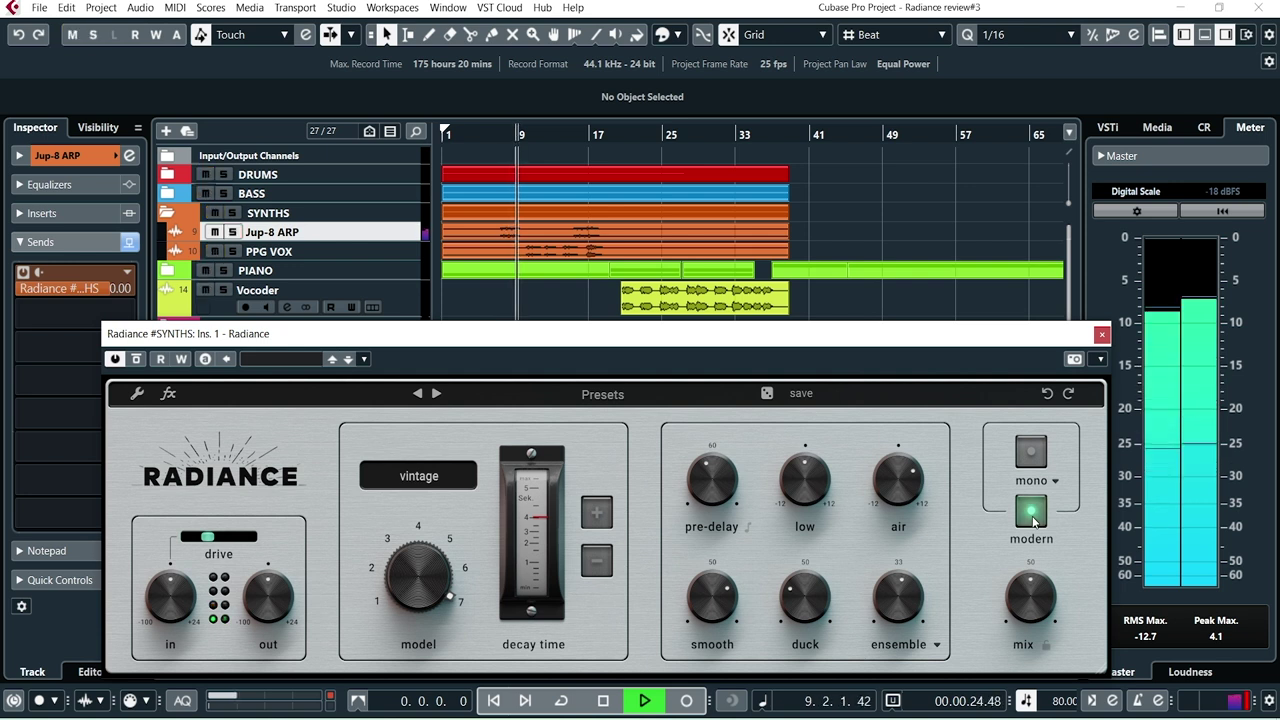
click(1032, 514)
click(1032, 514)
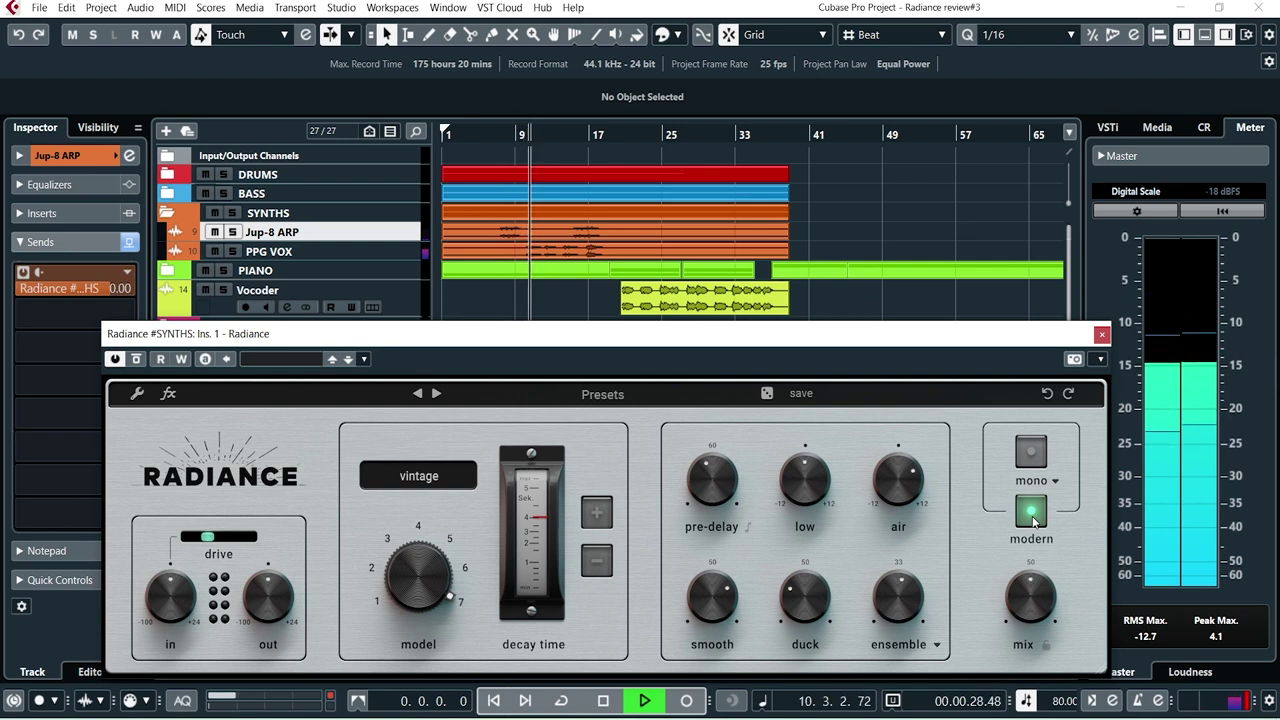
key(space)
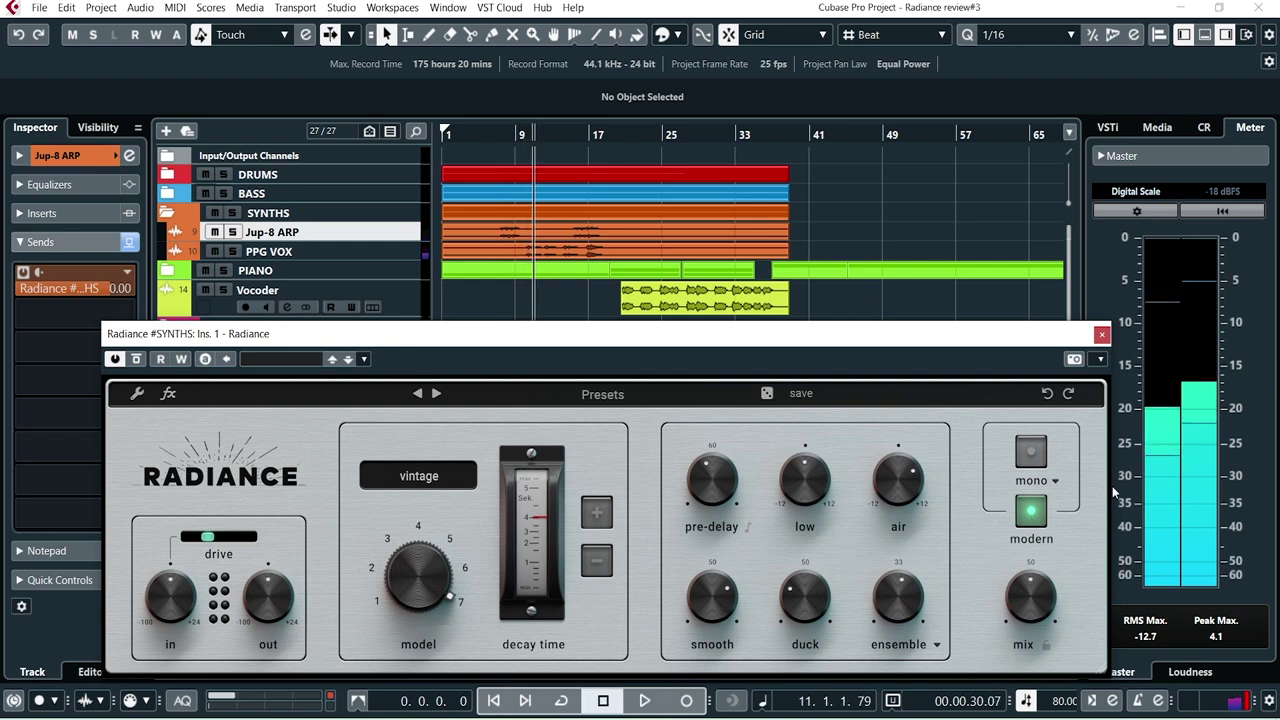
click(1101, 334)
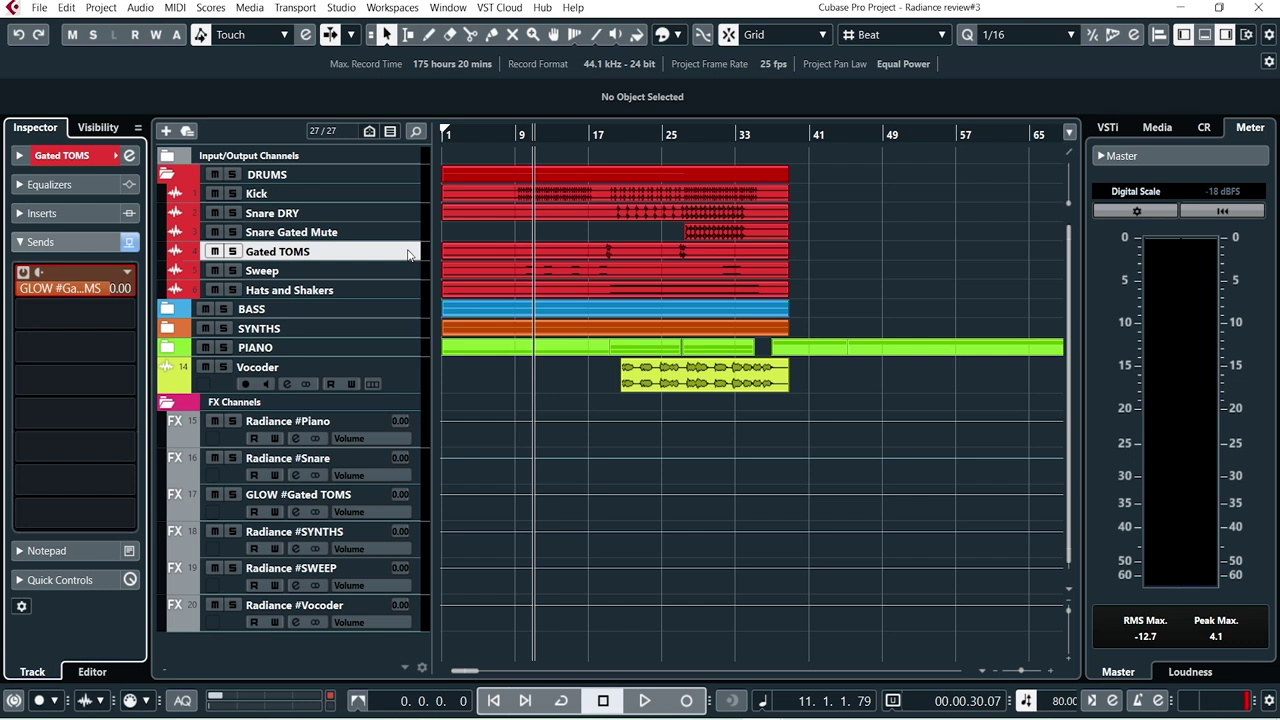
Open the Gated TOMS Glow send effect showing the 80s Drums Tight I preset
right_click(75, 281)
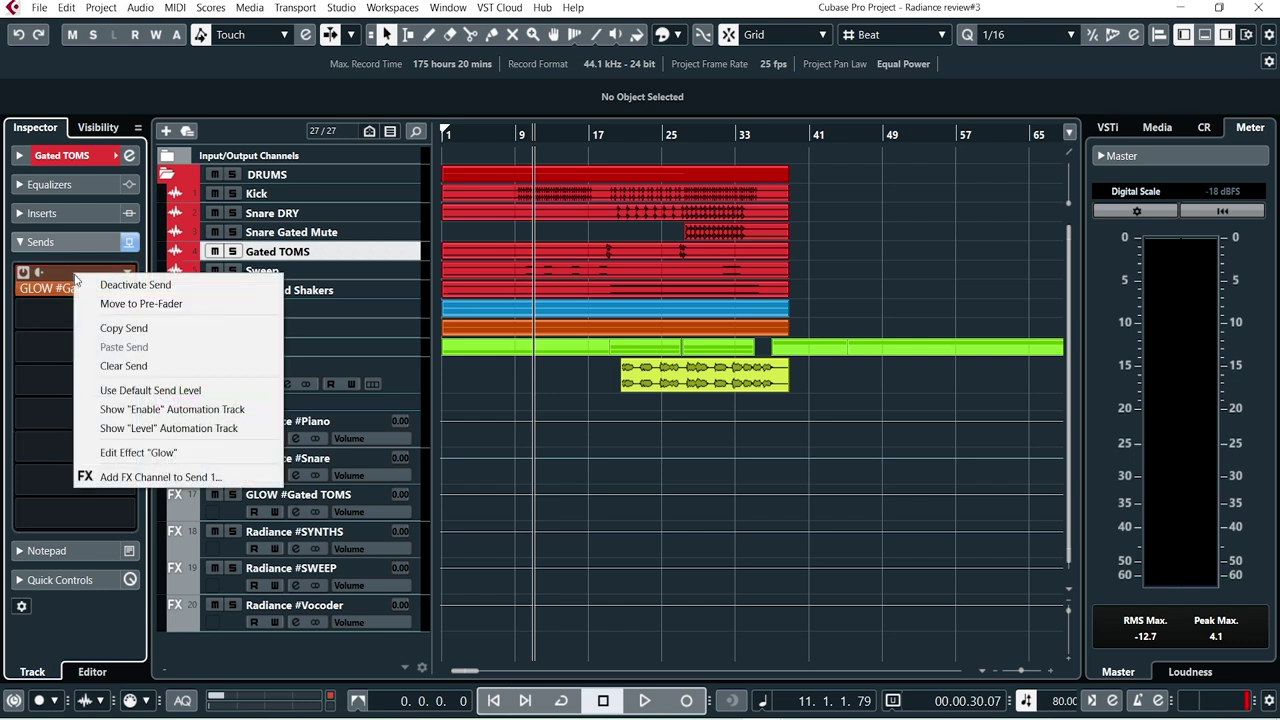
click(130, 454)
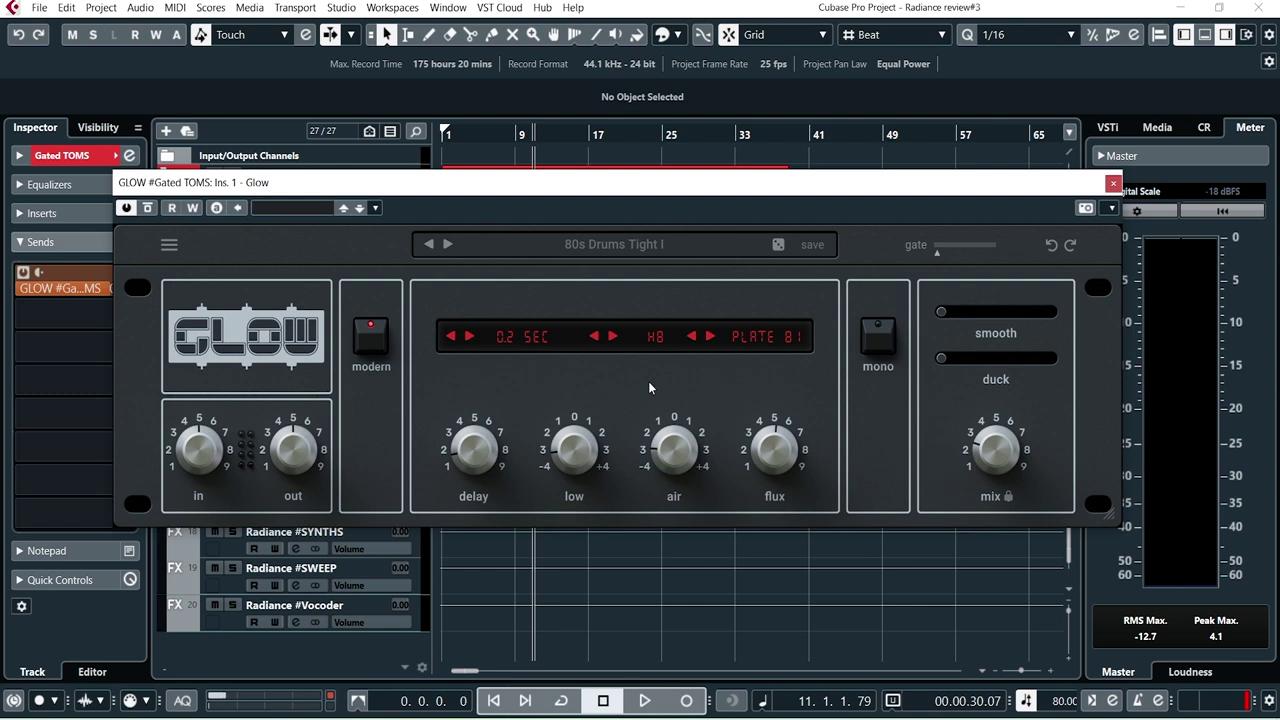
Close the Gated TOMS Glow plugin window
click(1112, 184)
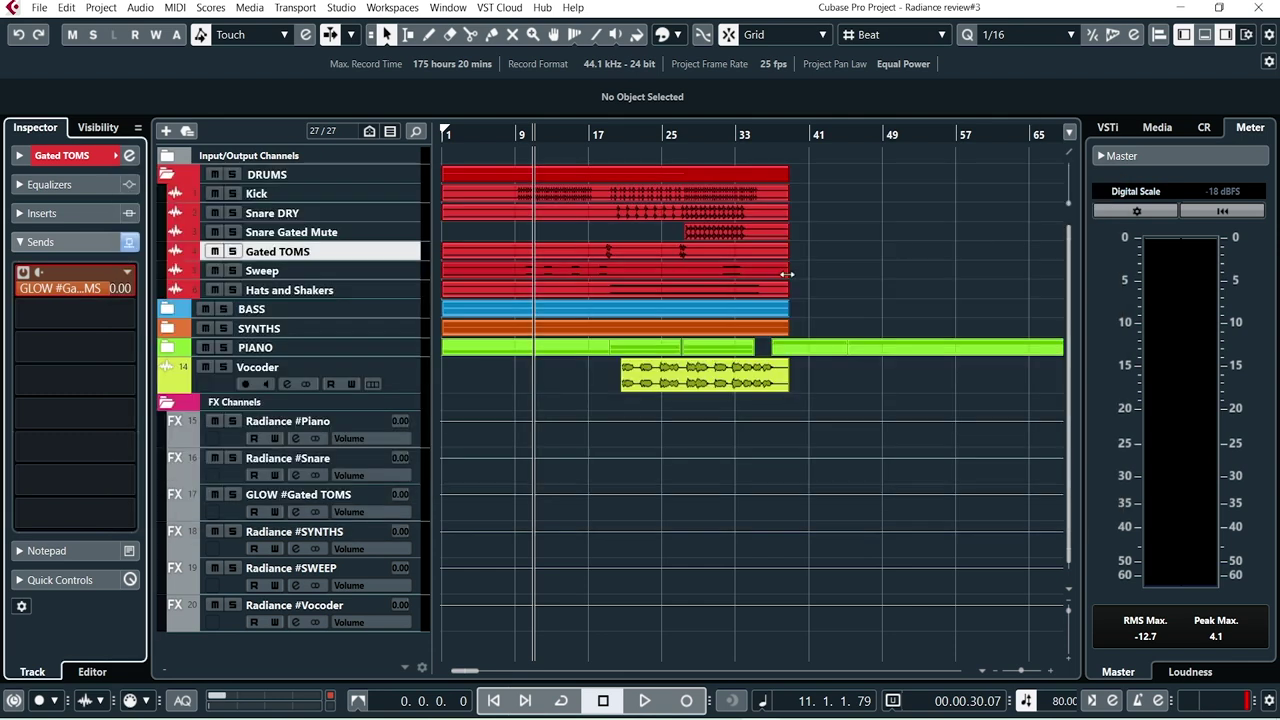